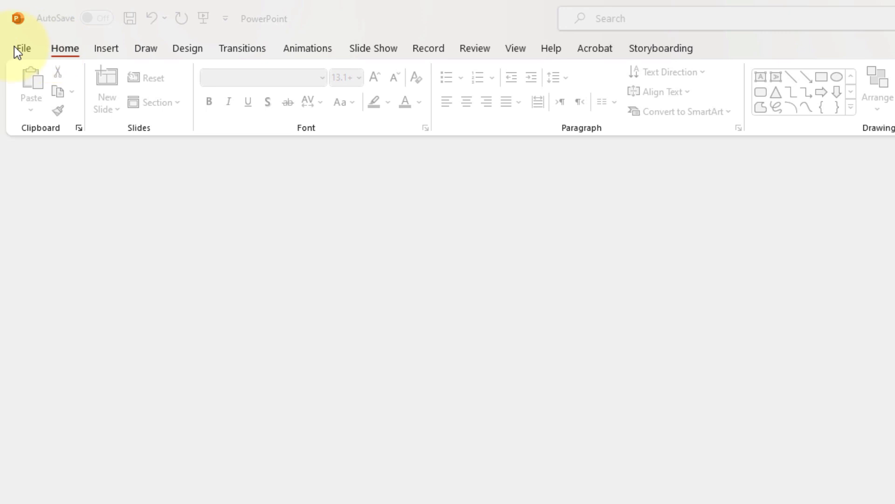
Create a new blank presentation
{"action": "left_click", "coordinate": [14, 46]}
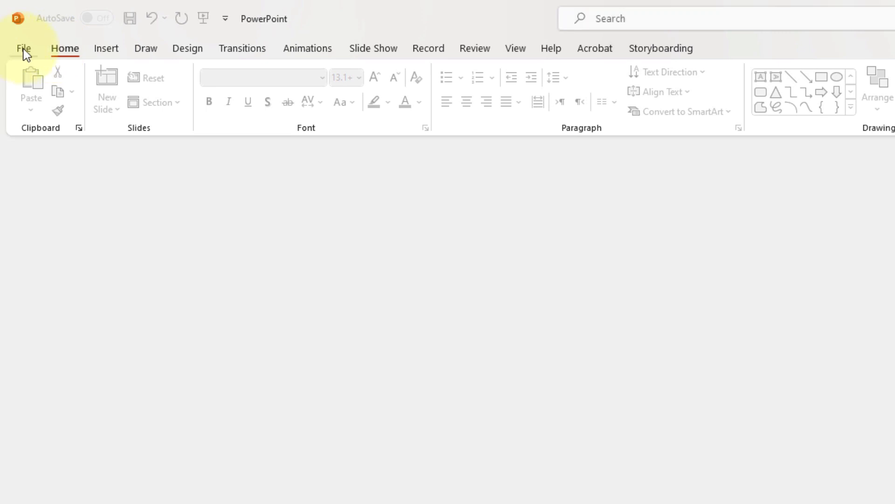
{"action": "left_click", "coordinate": [24, 50]}
{"action": "left_click", "coordinate": [200, 176]}
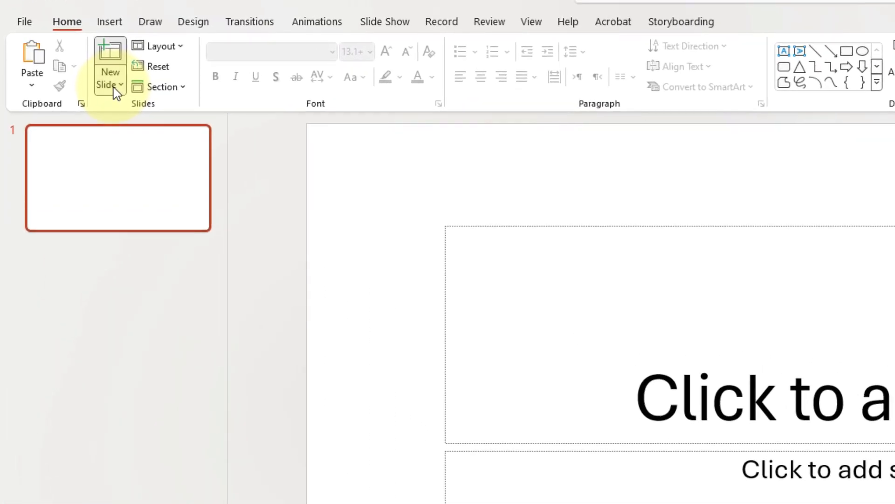
Add a slide with the Blank layout and remove the original title slide
{"action": "left_click", "coordinate": [114, 88]}
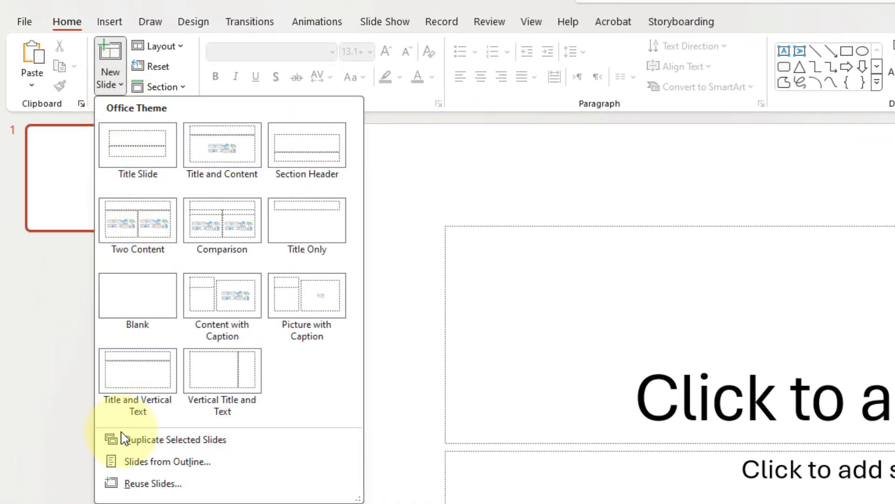
{"action": "left_click", "coordinate": [137, 306]}
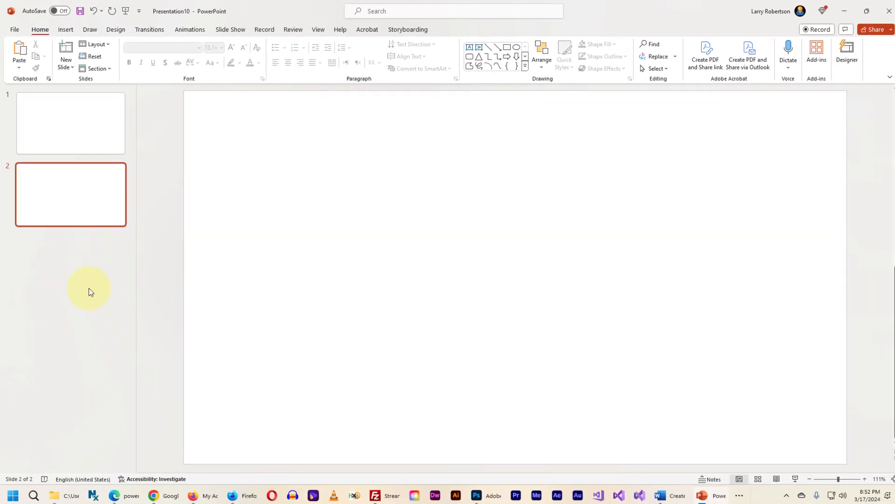
{"action": "left_click_drag", "start_coordinate": [77, 116], "coordinate": [64, 182]}
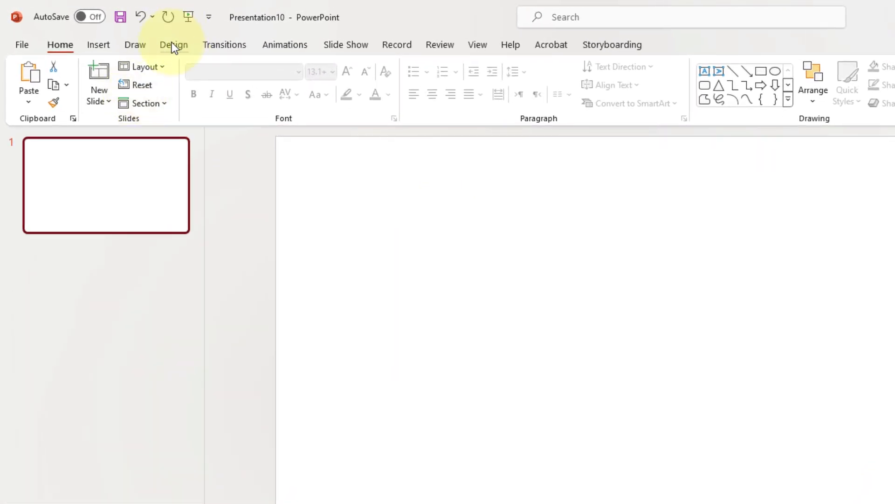
Set the slide size to Widescreen (16:9)
{"action": "left_click", "coordinate": [171, 41]}
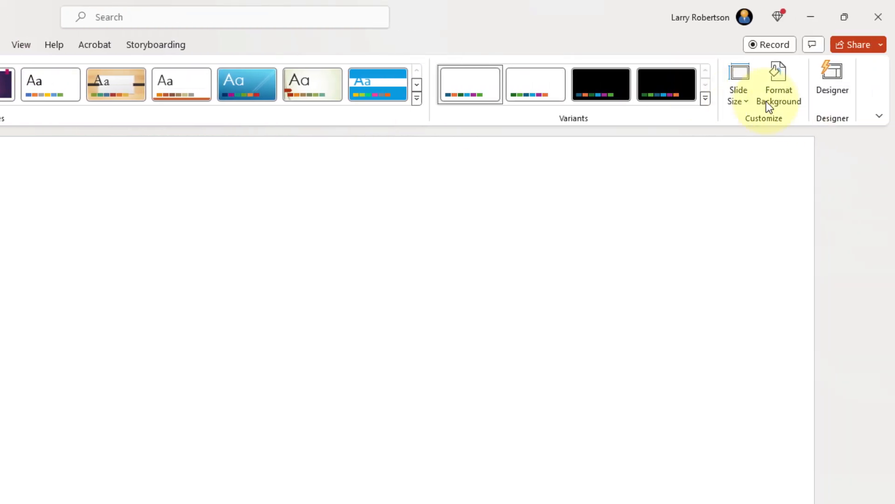
{"action": "left_click", "coordinate": [745, 102]}
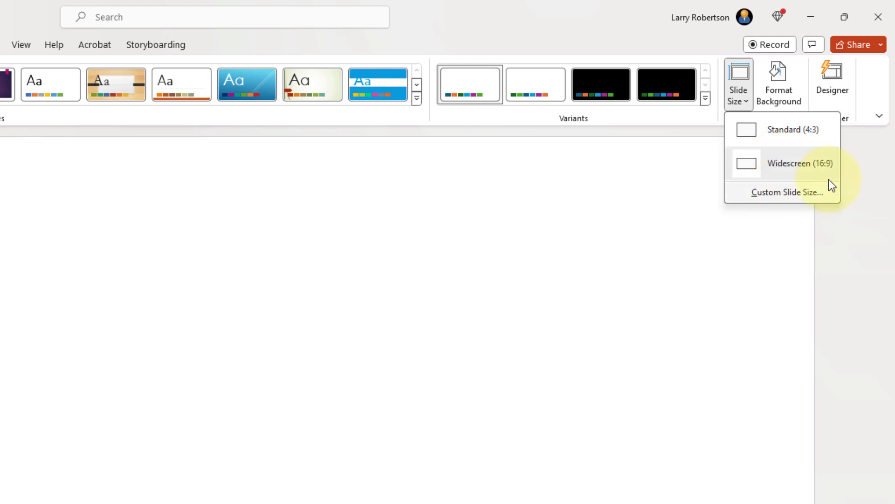
{"action": "left_click", "coordinate": [781, 164]}
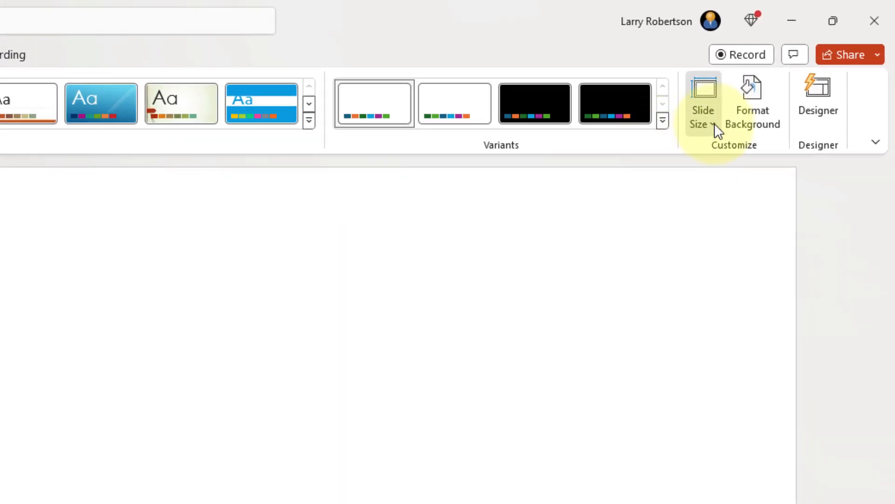
{"action": "left_click", "coordinate": [715, 123]}
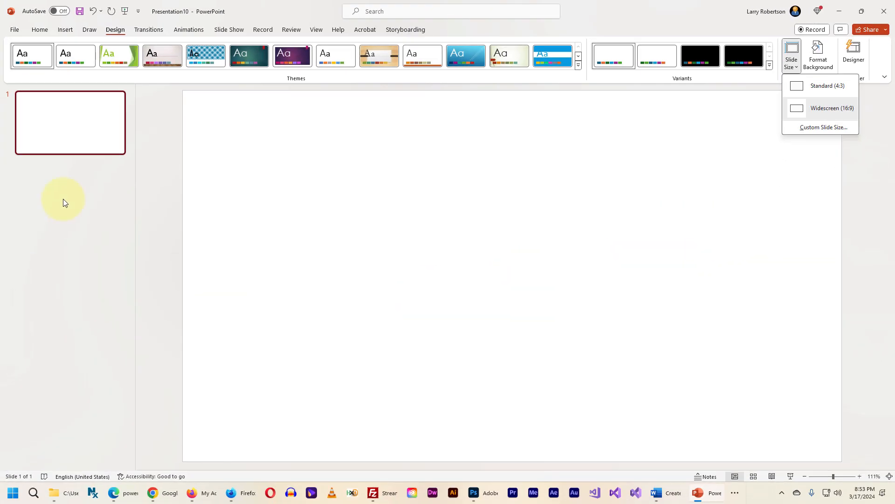
{"action": "left_click", "coordinate": [63, 198]}
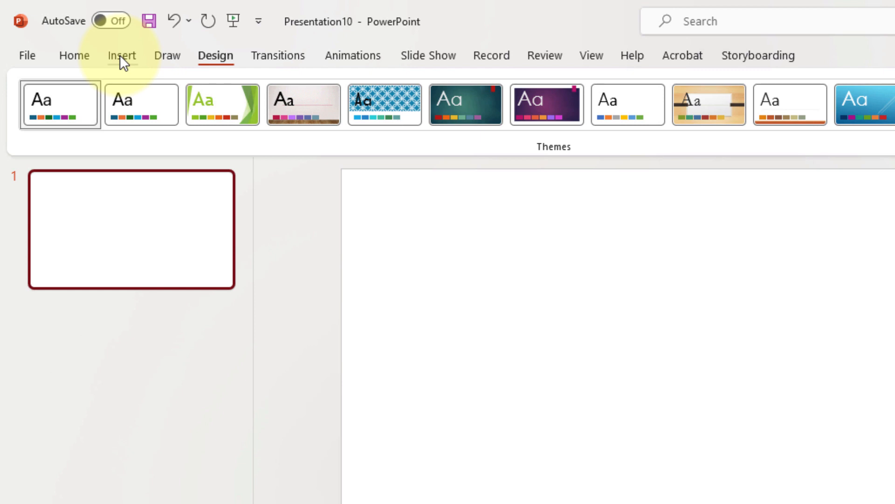
Insert the picture funny_dog_1728X900.png from the device's Pictures folder onto the blank slide
{"action": "left_click", "coordinate": [114, 57]}
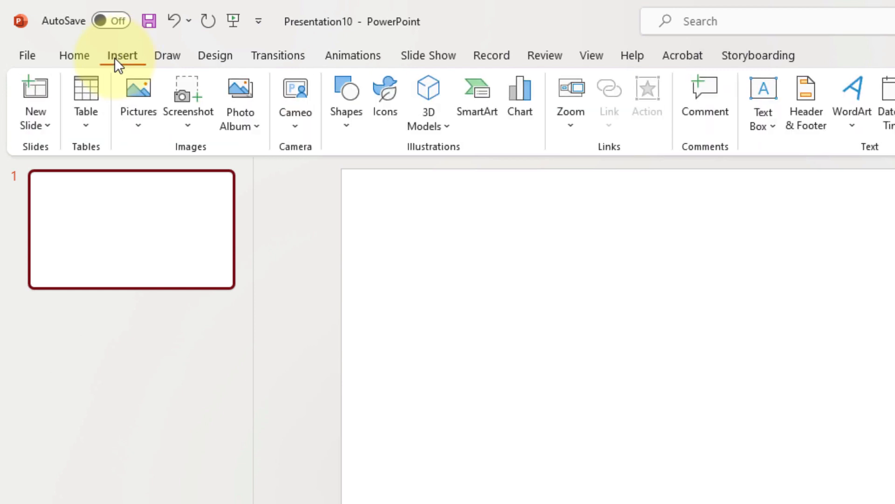
{"action": "left_click", "coordinate": [137, 129]}
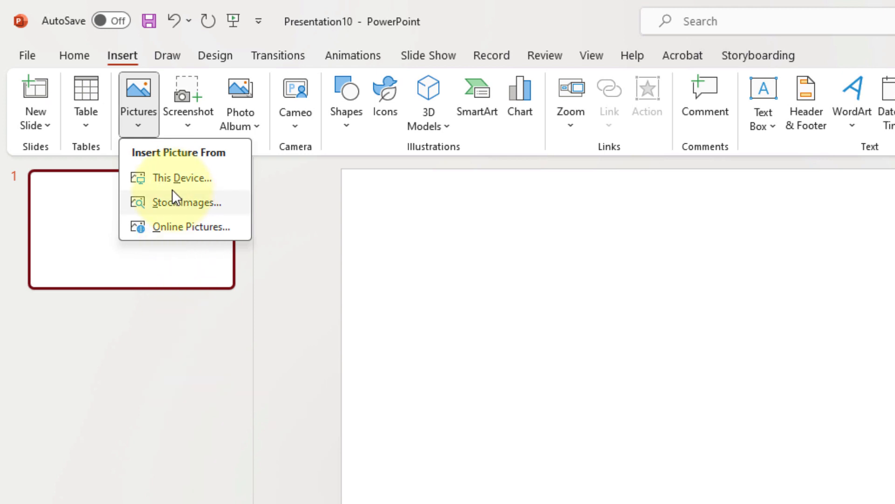
{"action": "left_click", "coordinate": [212, 179]}
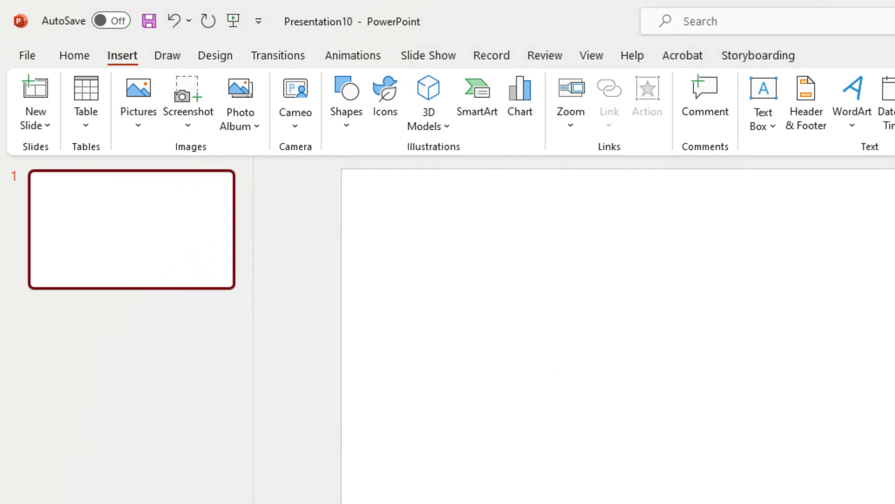
{"action": "scroll", "coordinate": [614, 322], "scroll_direction": "down", "scroll_amount": 4}
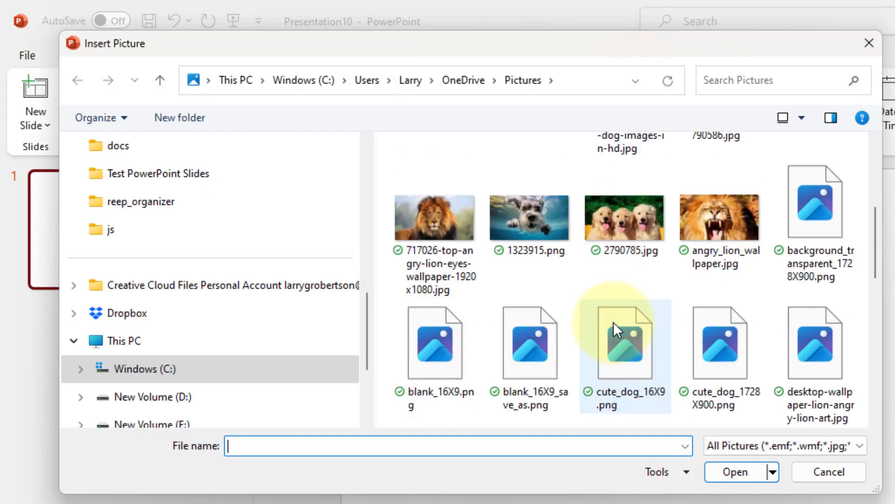
{"action": "scroll", "coordinate": [485, 294], "scroll_direction": "down", "scroll_amount": 8}
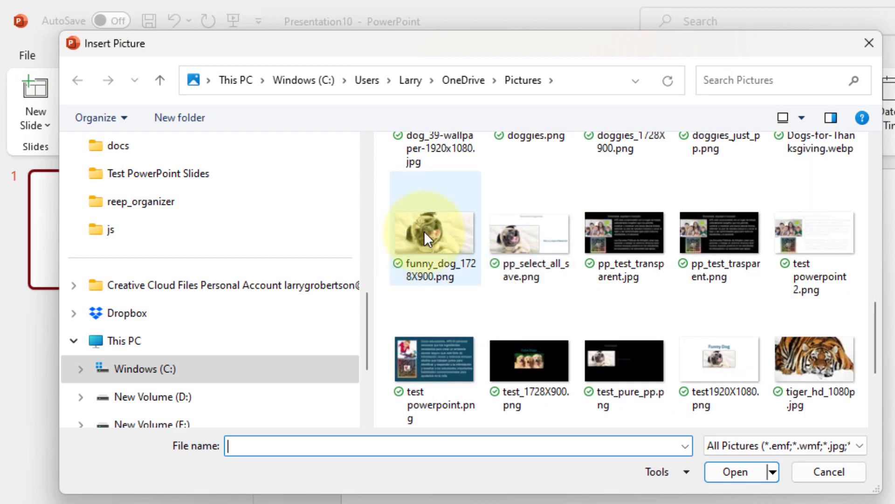
{"action": "double_click", "coordinate": [424, 231]}
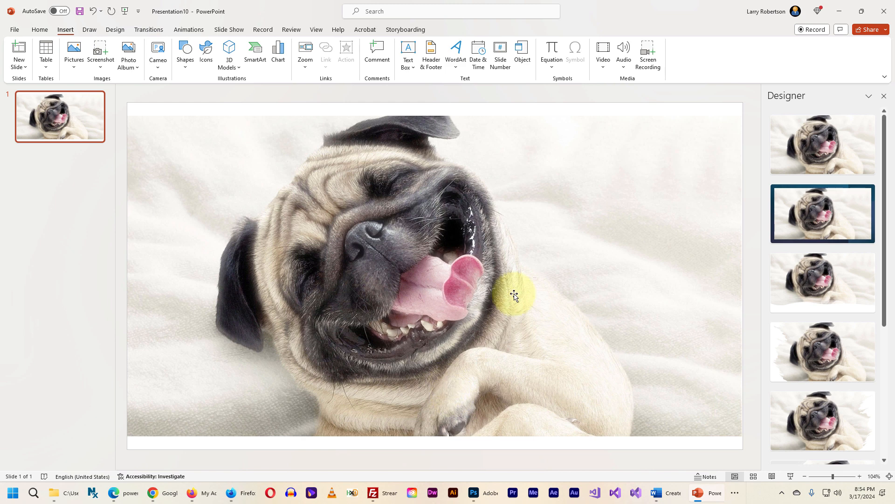
Shrink the dog picture proportionally to about 40% of the slide width and move it to the middle of the slide
{"action": "left_click", "coordinate": [514, 295]}
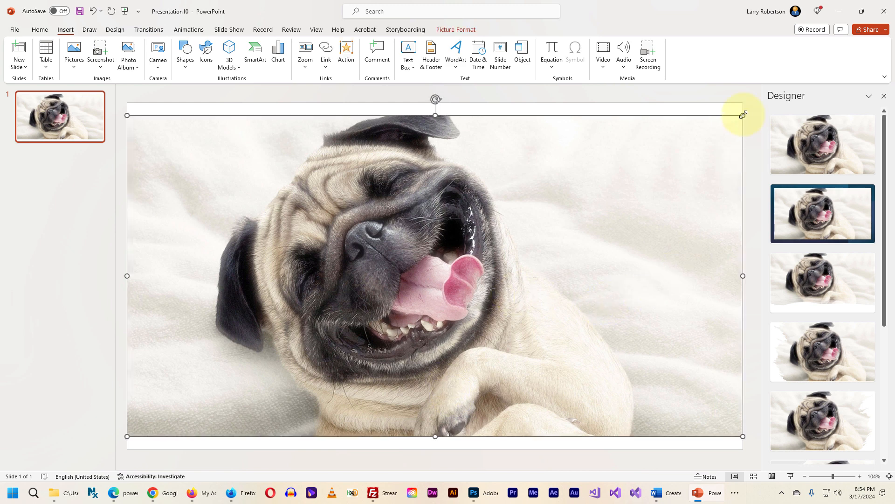
{"action": "left_click_drag", "start_coordinate": [744, 115], "coordinate": [343, 308]}
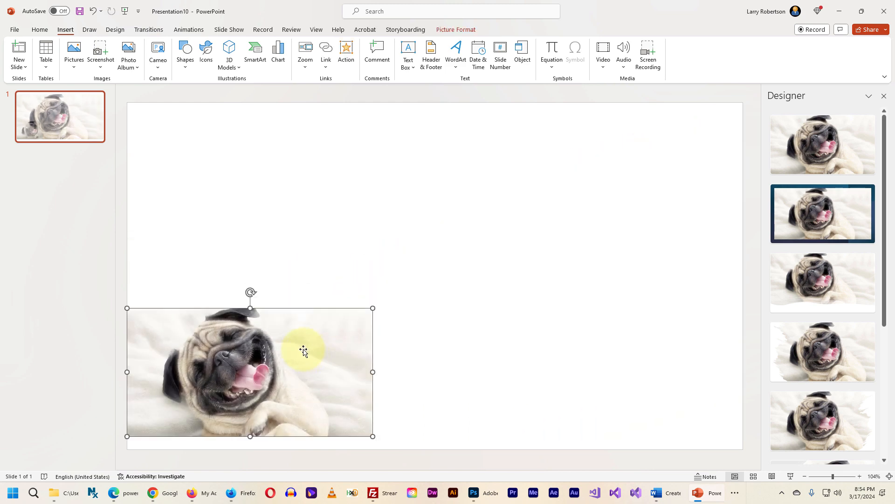
{"action": "left_click_drag", "start_coordinate": [304, 351], "coordinate": [485, 255]}
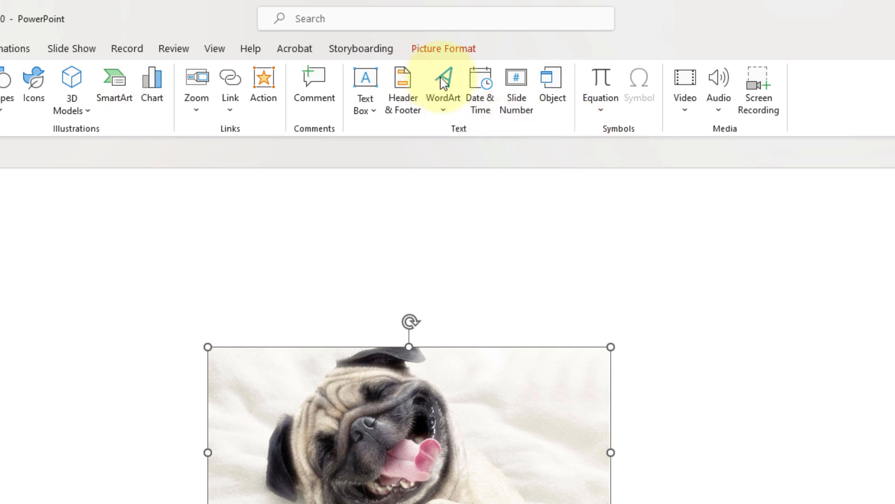
Insert WordArt in the fifth style of the first row reading "Funny Dog" and place it directly above the dog picture
{"action": "left_click", "coordinate": [443, 83]}
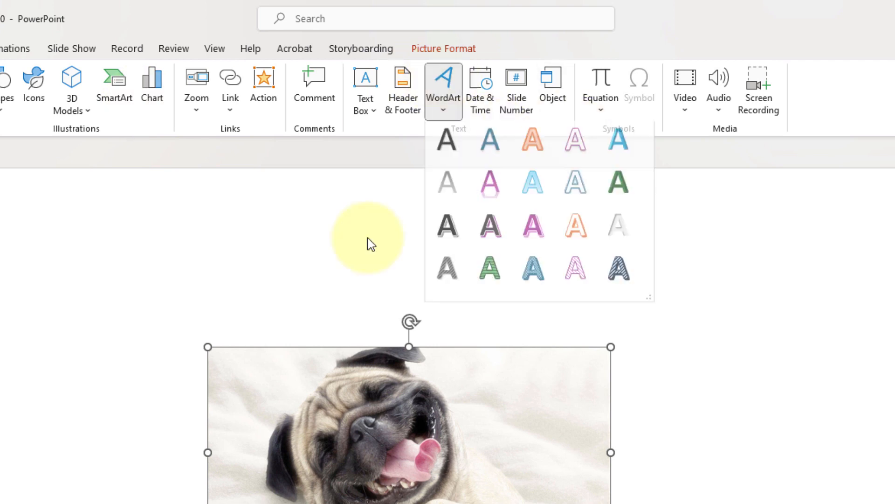
{"action": "left_click", "coordinate": [629, 147]}
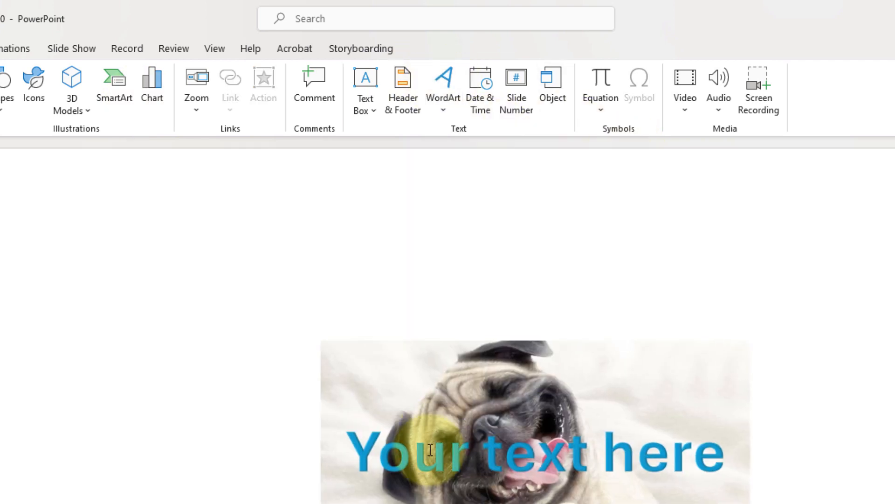
{"action": "left_click", "coordinate": [431, 450]}
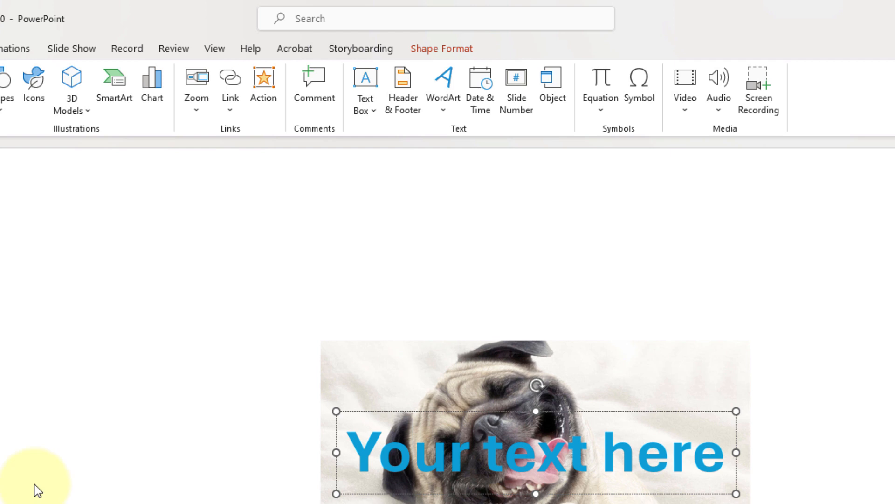
{"action": "key", "text": "ctrl+a"}
{"action": "type", "text": "Funn"}
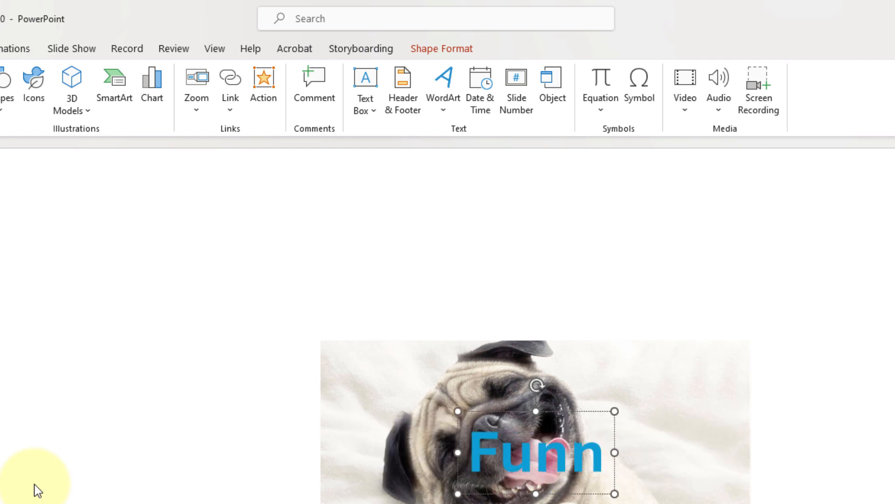
{"action": "type", "text": "y Do"}
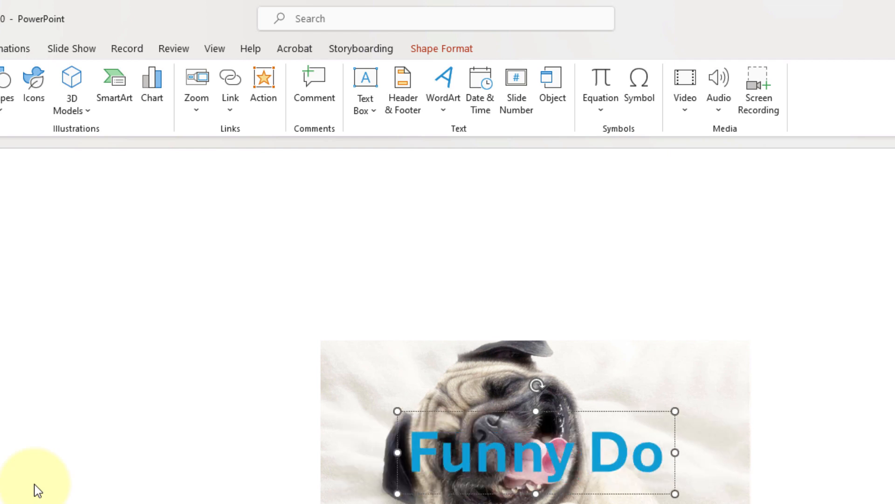
{"action": "type", "text": "g"}
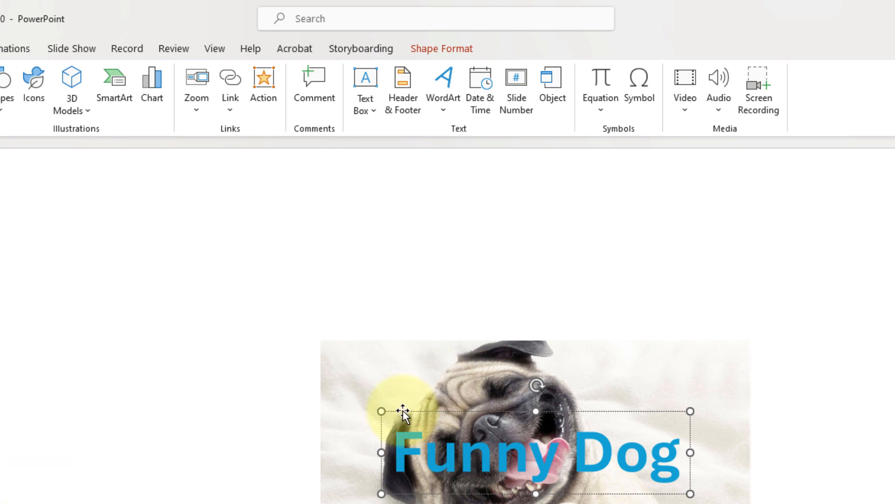
{"action": "left_click_drag", "start_coordinate": [403, 410], "coordinate": [405, 257]}
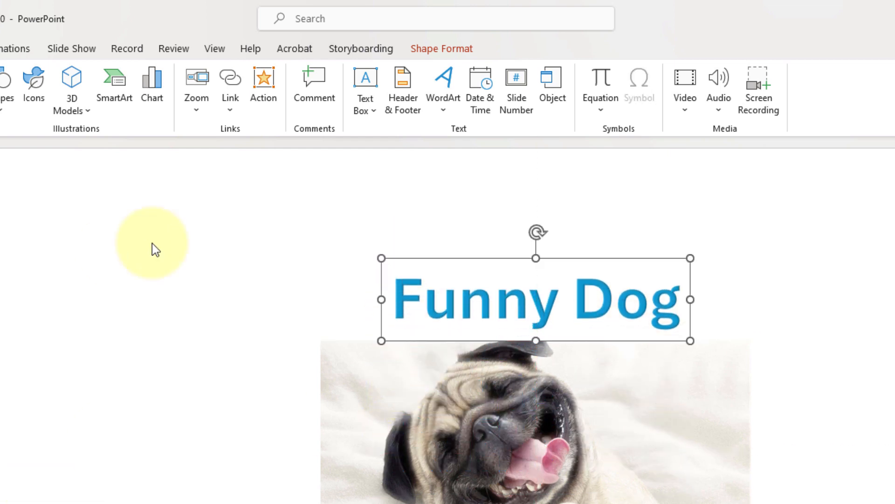
{"action": "left_click", "coordinate": [250, 241]}
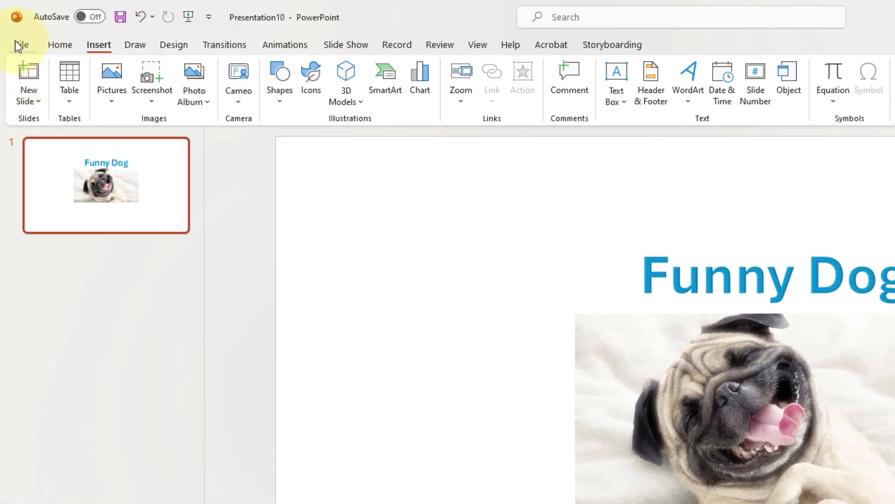
Start saving the presentation under a new name with PNG Portable Network Graphics Format (*.png) as the file type
{"action": "left_click", "coordinate": [15, 40]}
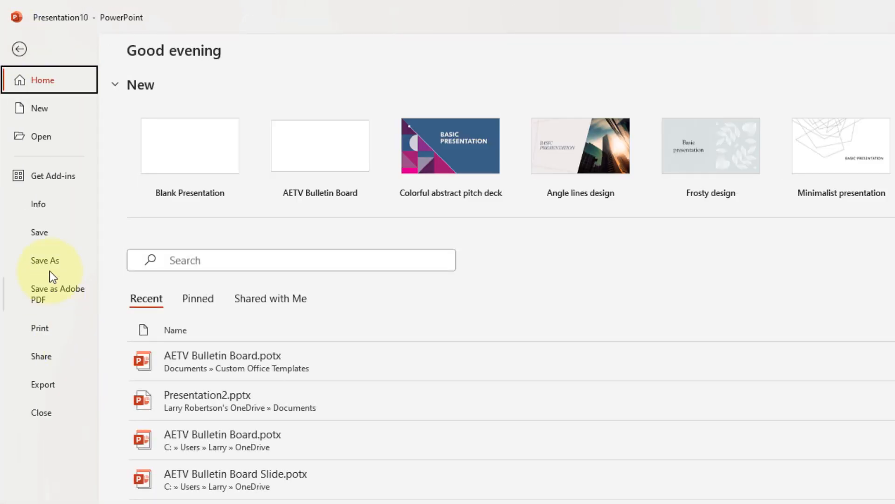
{"action": "left_click", "coordinate": [46, 262]}
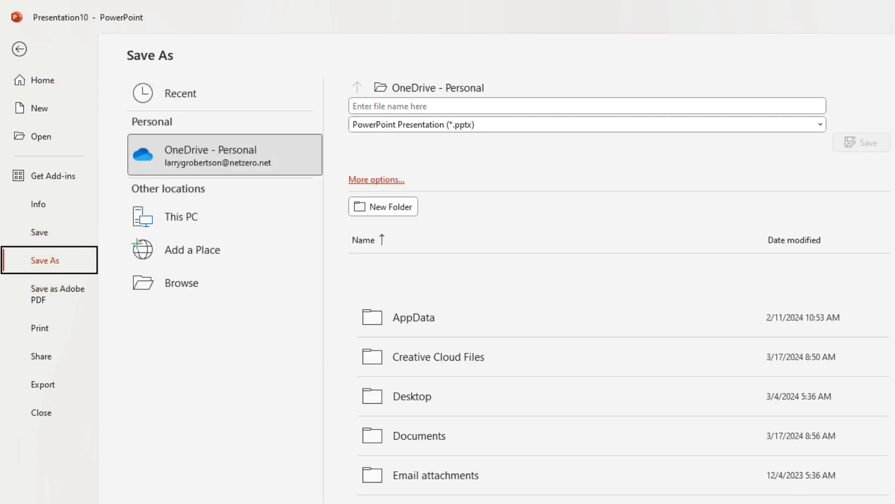
{"action": "left_click", "coordinate": [481, 127]}
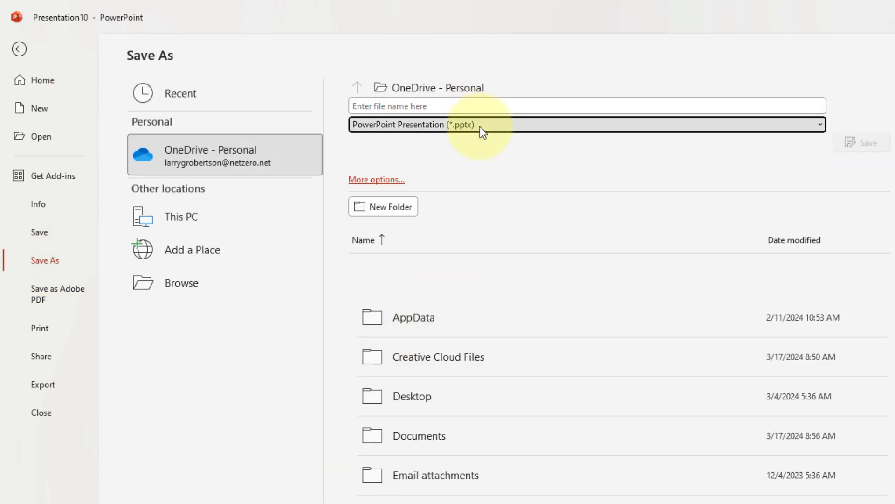
{"action": "left_click", "coordinate": [480, 127]}
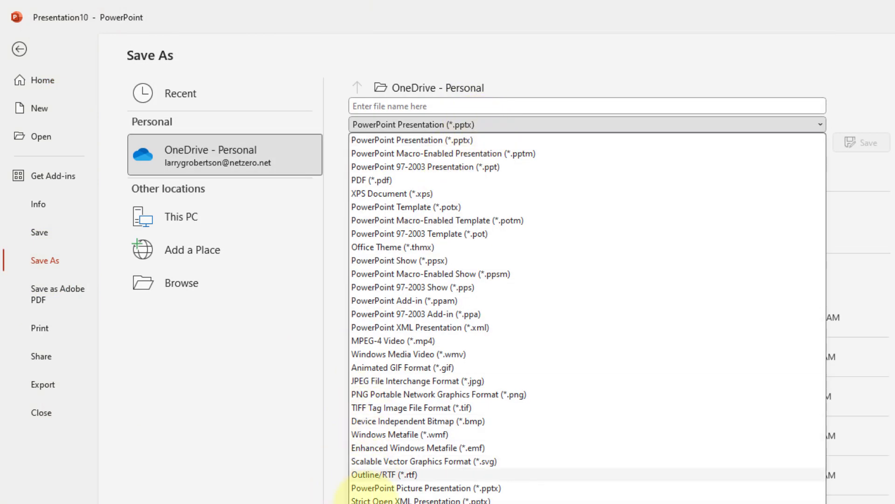
{"action": "left_click", "coordinate": [363, 392]}
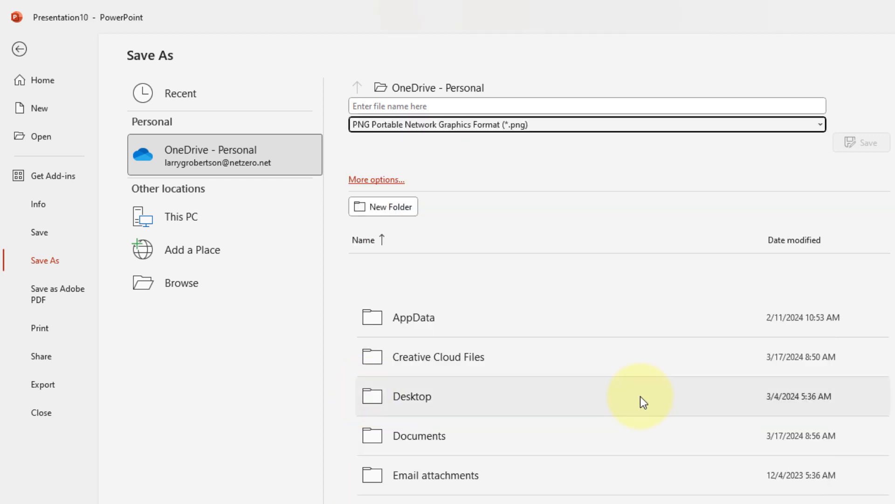
Browse for a save location and open the Test PowerPoint Slides folder inside OneDrive's Pictures folder
{"action": "left_click", "coordinate": [383, 109]}
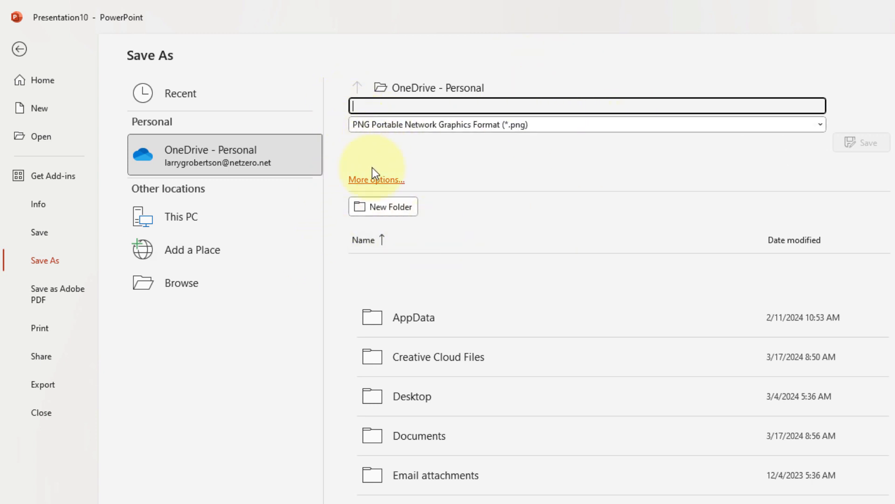
{"action": "left_click", "coordinate": [157, 286]}
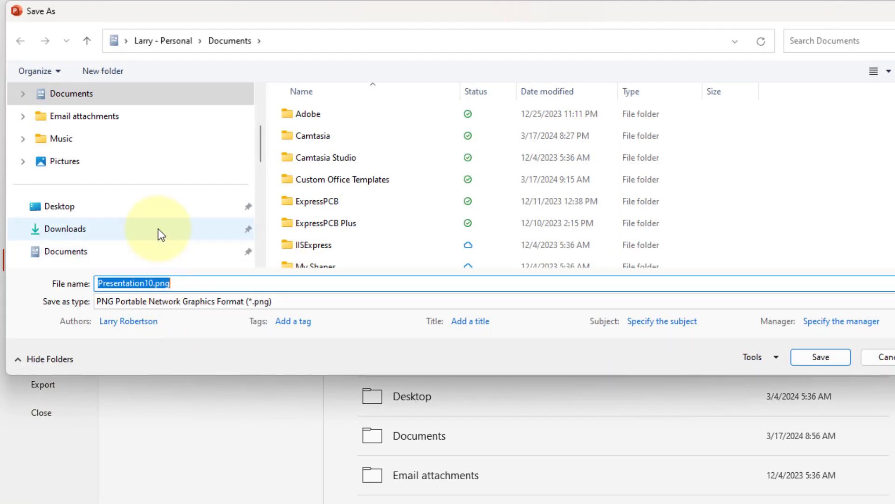
{"action": "scroll", "coordinate": [85, 135], "scroll_direction": "up", "scroll_amount": 2}
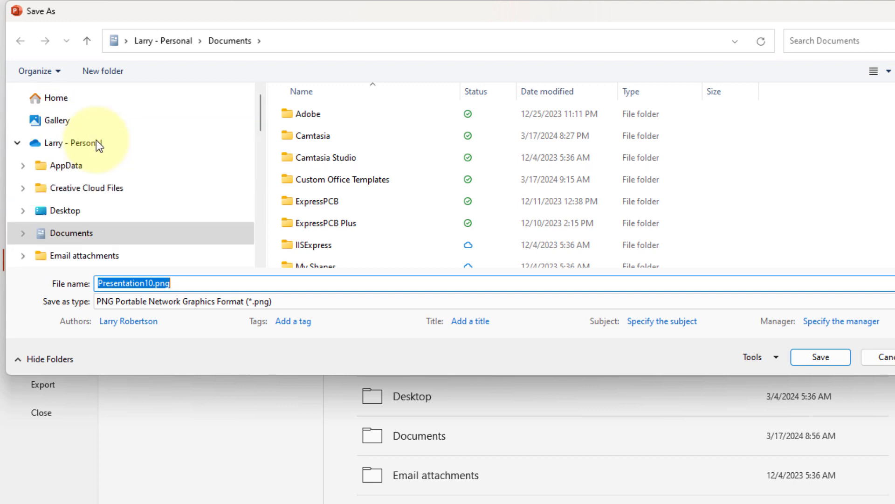
{"action": "scroll", "coordinate": [58, 183], "scroll_direction": "down", "scroll_amount": 3}
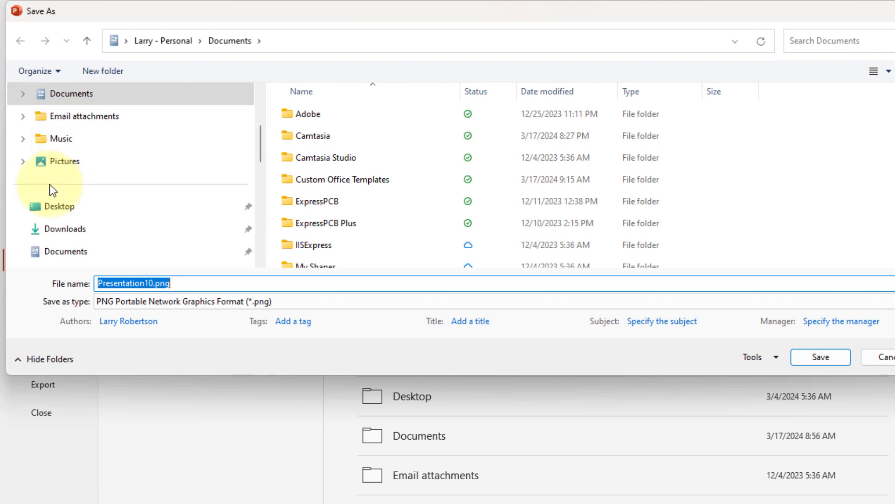
{"action": "left_click", "coordinate": [25, 161]}
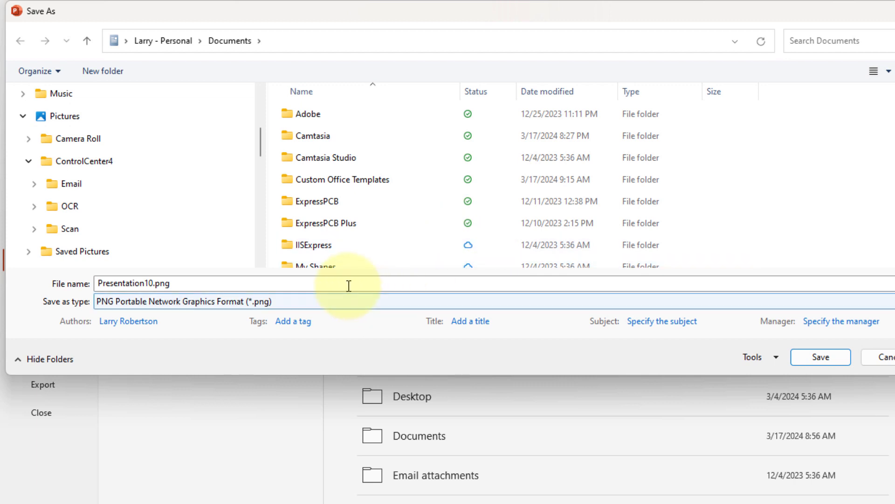
{"action": "left_click", "coordinate": [40, 119]}
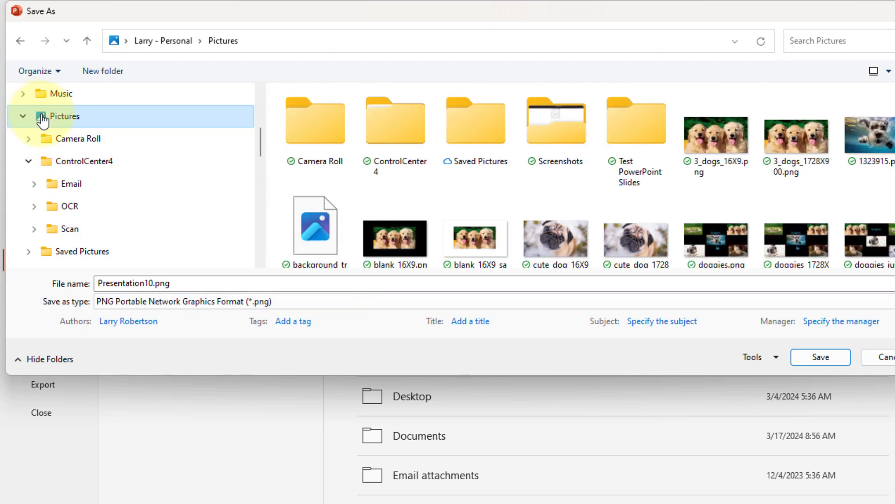
{"action": "double_click", "coordinate": [623, 125]}
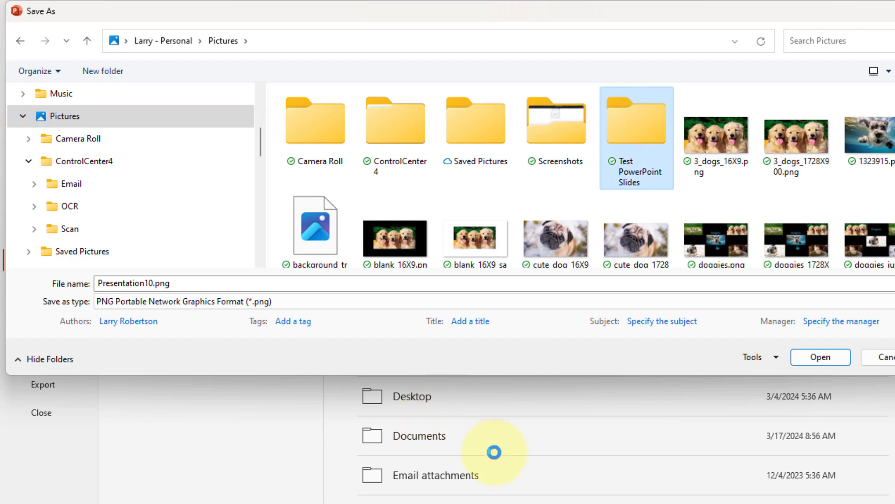
Name the file "default 16X9 720p.png" and save it as PNG, exporting just the current slide
{"action": "double_click", "coordinate": [152, 281]}
{"action": "left_click", "coordinate": [152, 281]}
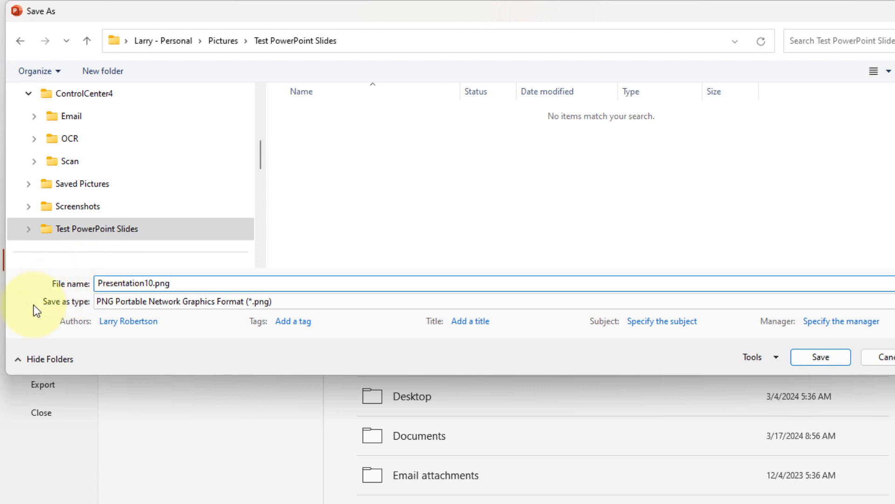
{"action": "key", "text": "shift+Home"}
{"action": "type", "text": "default"}
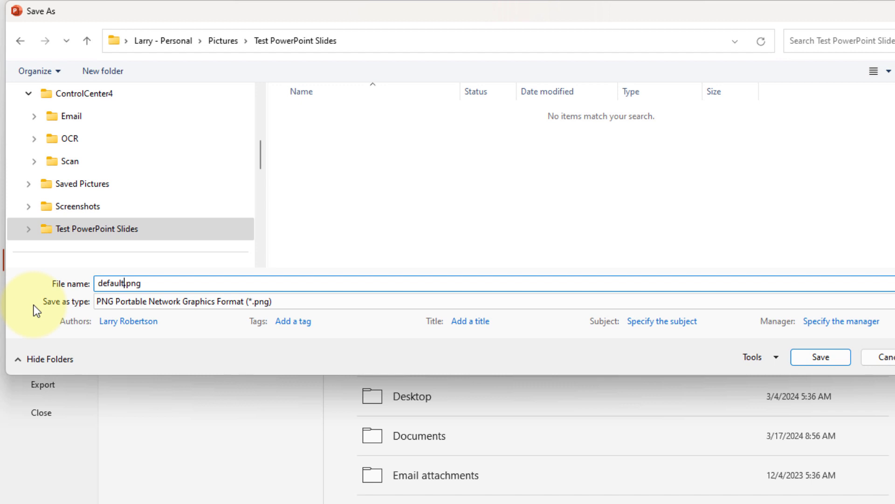
{"action": "type", "text": " 16X9 720p"}
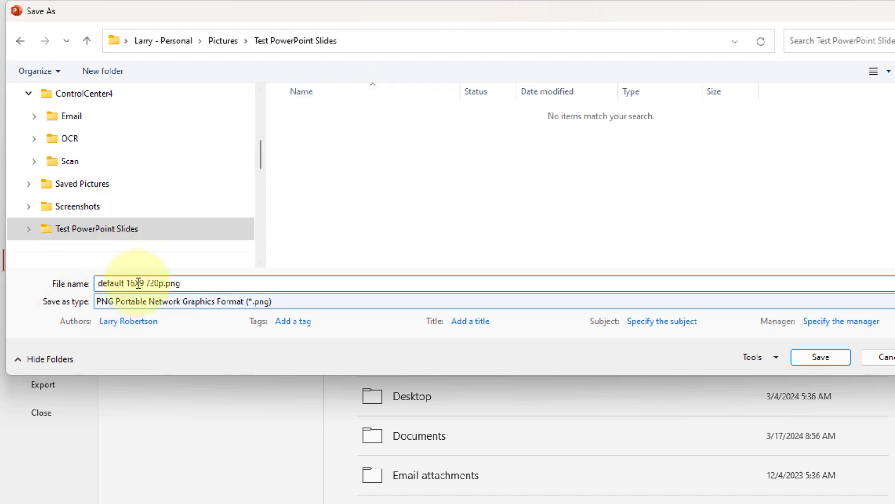
{"action": "left_click", "coordinate": [823, 359]}
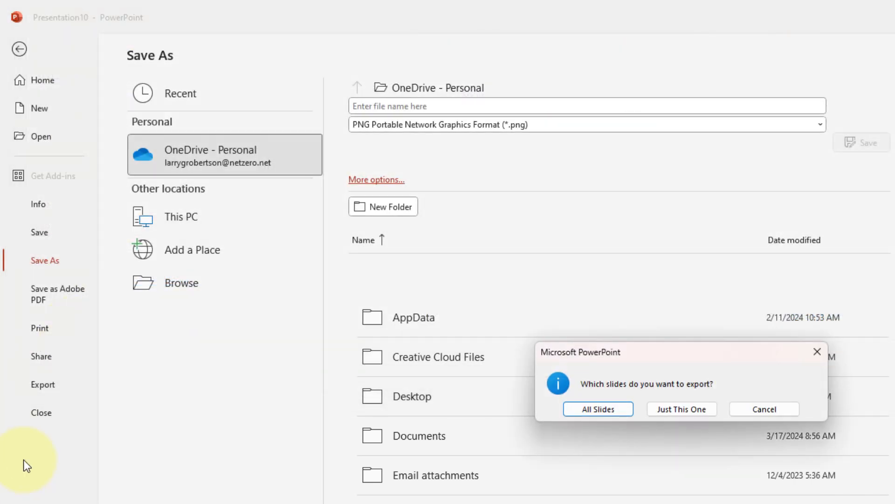
{"action": "left_click", "coordinate": [672, 410]}
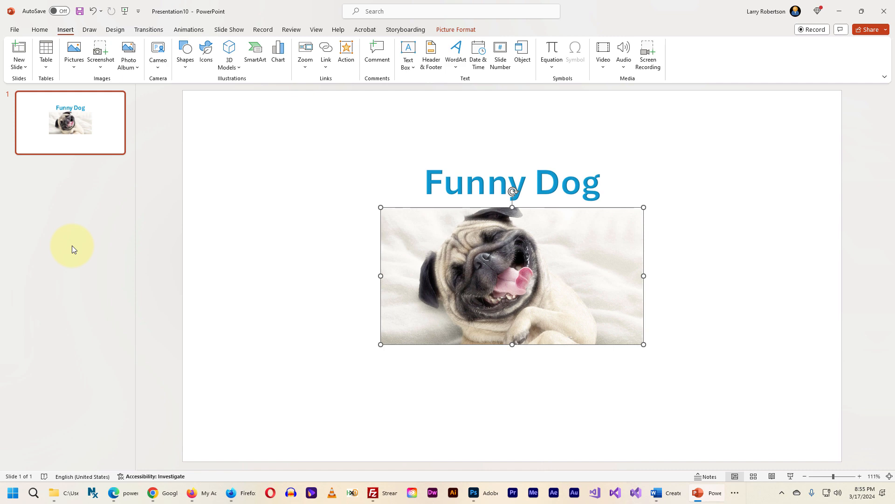
Switch to File Explorer and check the dimensions of the exported default 16X9 720p.png
{"action": "key", "text": "alt+Tab"}
{"action": "key", "text": "alt+Tab"}
{"action": "key", "text": "alt+Tab"}
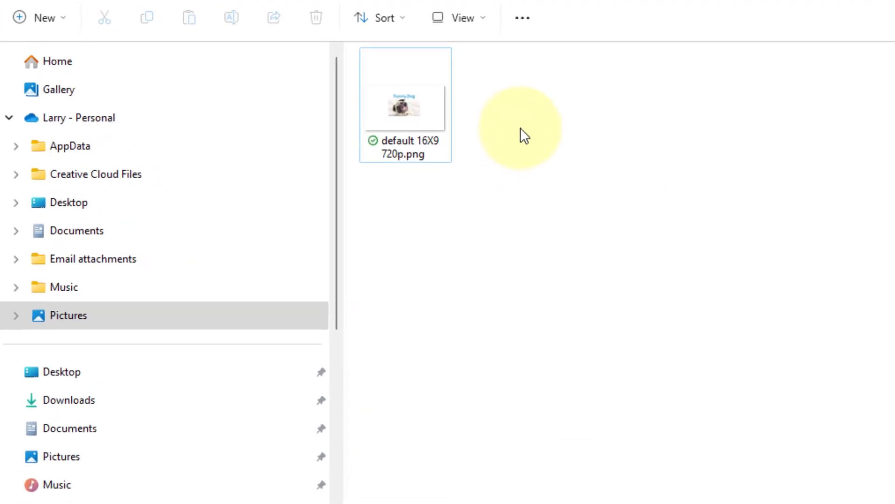
{"action": "left_click", "coordinate": [412, 175]}
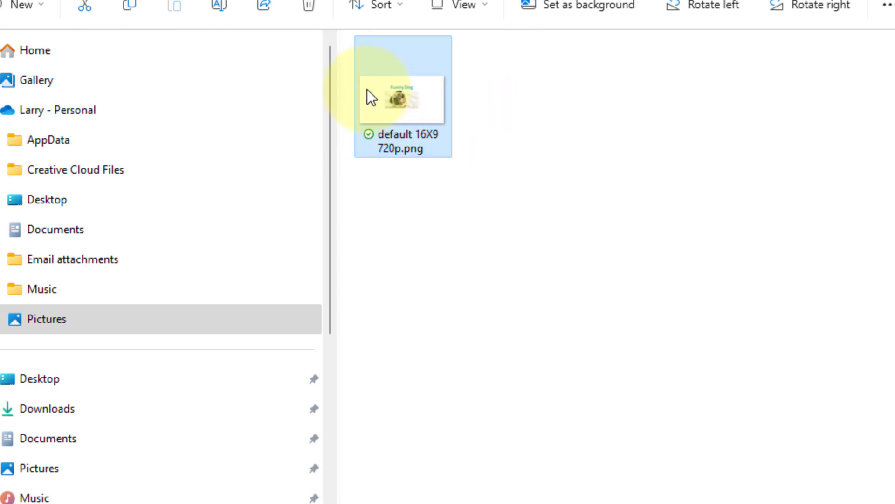
{"action": "mouse_move", "coordinate": [416, 102]}
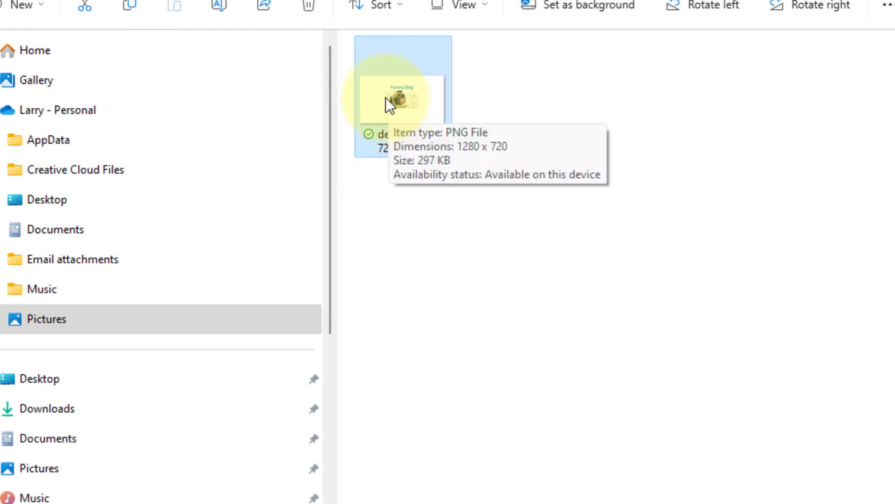
Open default 16X9 720p.png in Adobe Photoshop 2024, examine its width, height and resolution in Image Size, and cancel without changes
{"action": "right_click", "coordinate": [410, 115]}
{"action": "mouse_move", "coordinate": [519, 149]}
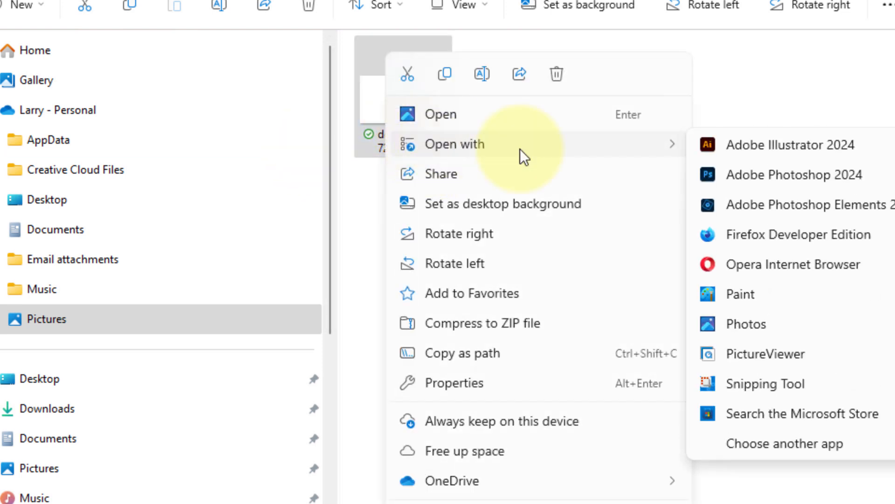
{"action": "left_click", "coordinate": [745, 181]}
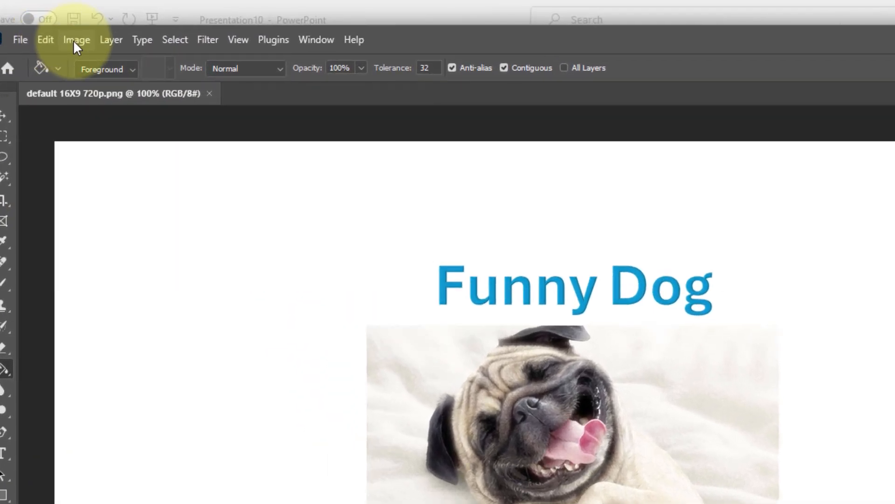
{"action": "left_click", "coordinate": [73, 40]}
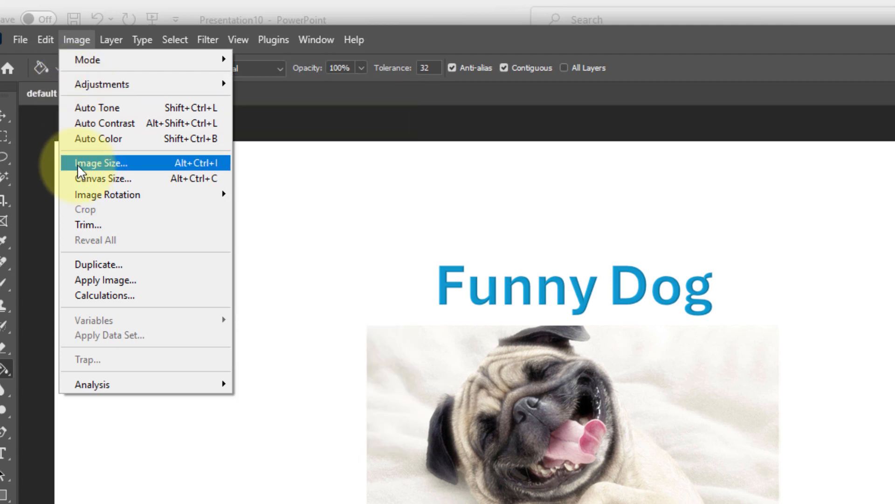
{"action": "left_click", "coordinate": [83, 163]}
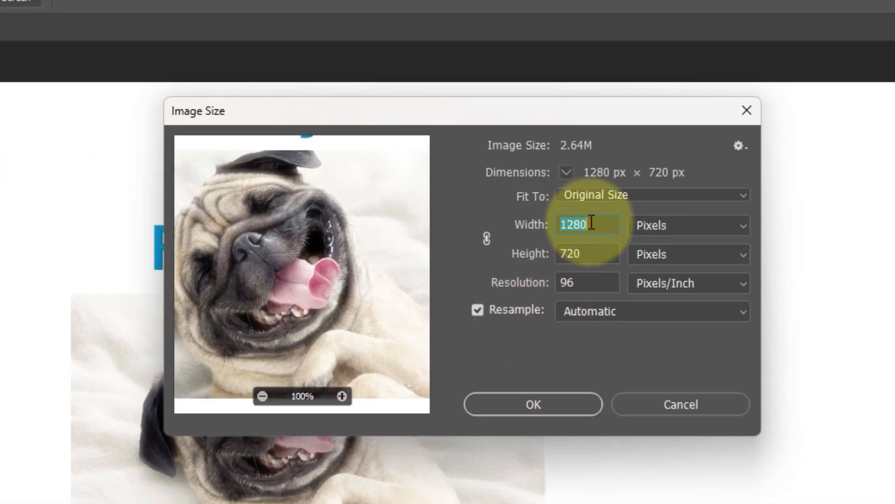
{"action": "left_click", "coordinate": [595, 256]}
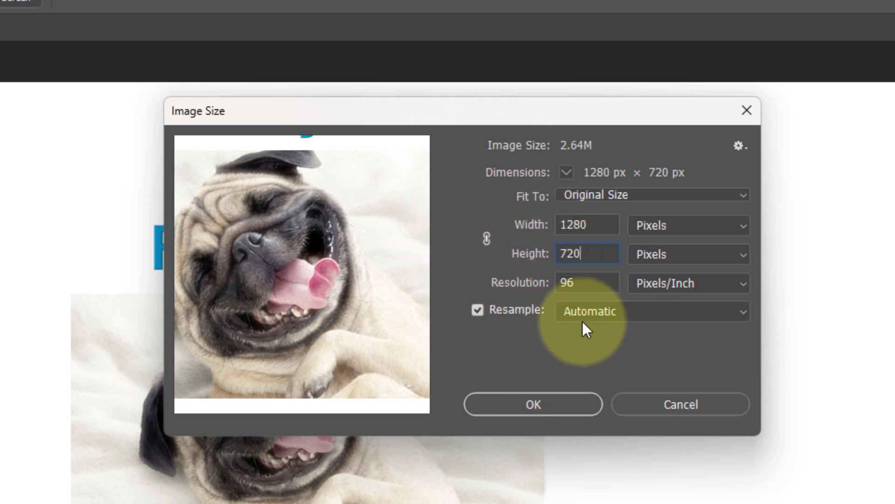
{"action": "left_click", "coordinate": [596, 282]}
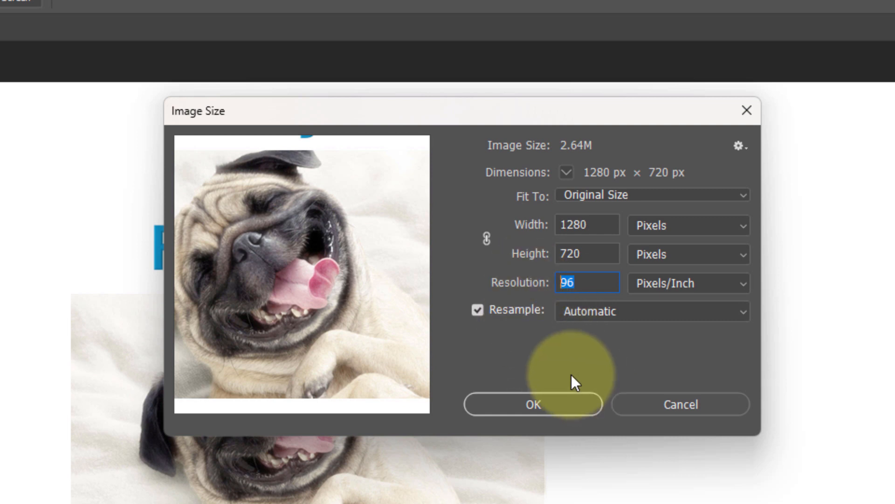
{"action": "left_click", "coordinate": [690, 404]}
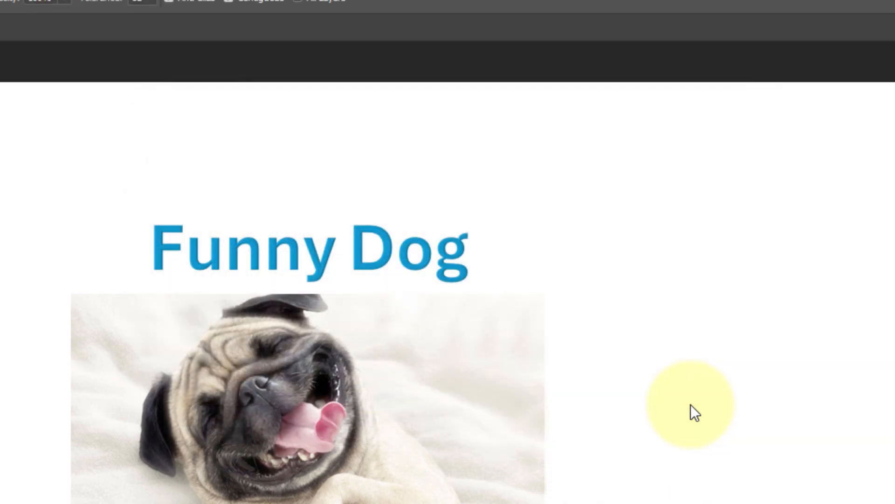
Switch back to PowerPoint and open the Image Size and Quality settings in the advanced program options
{"action": "key", "text": "alt+Tab"}
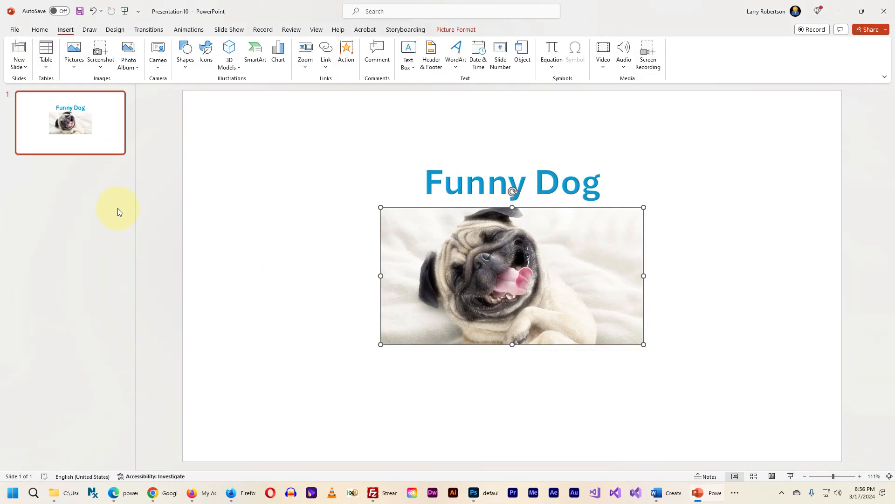
{"action": "left_click", "coordinate": [114, 228]}
{"action": "left_click", "coordinate": [14, 30]}
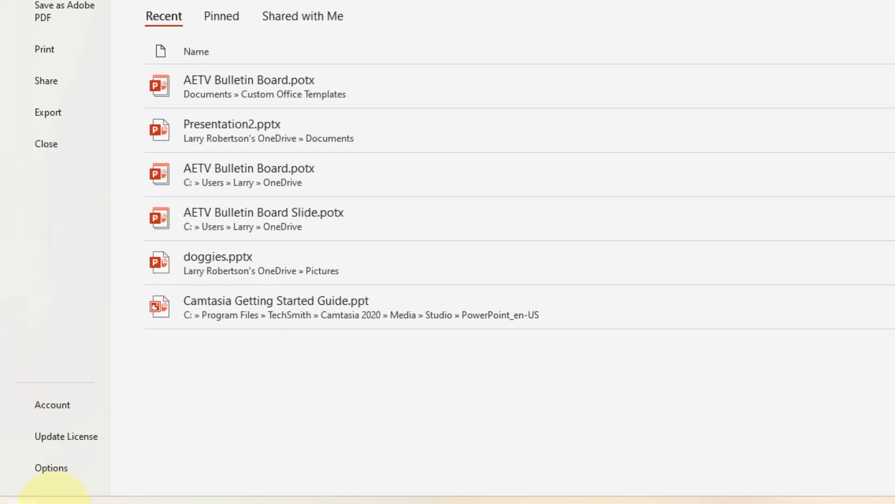
{"action": "left_click", "coordinate": [47, 470]}
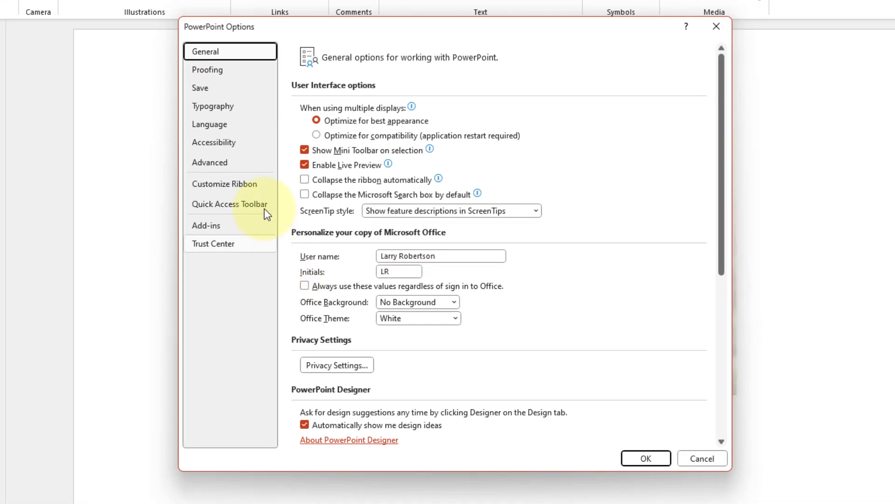
{"action": "left_click", "coordinate": [217, 162]}
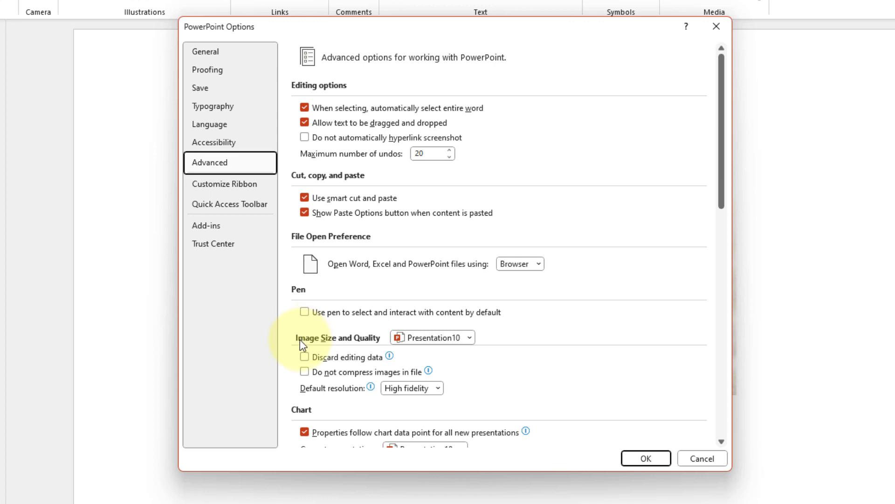
{"action": "scroll", "coordinate": [515, 334], "scroll_direction": "down", "scroll_amount": 1}
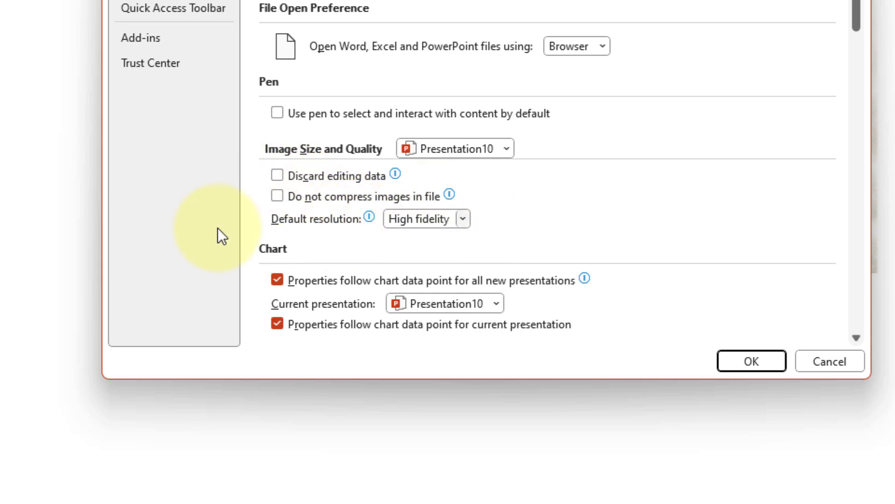
{"action": "left_click", "coordinate": [463, 218]}
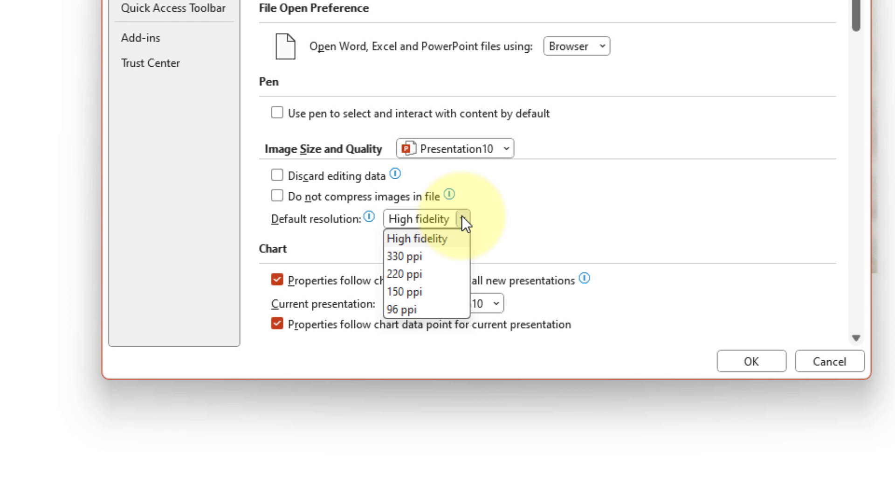
{"action": "left_click", "coordinate": [397, 312]}
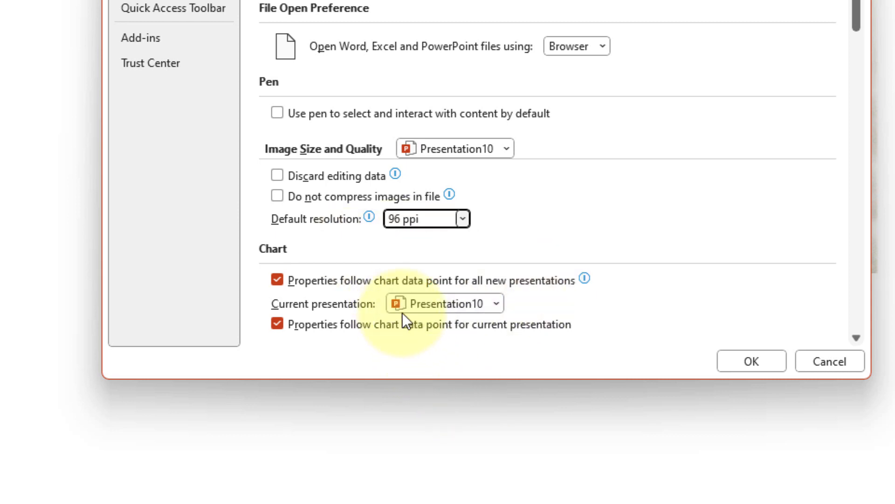
{"action": "left_click", "coordinate": [461, 218]}
{"action": "left_click", "coordinate": [411, 242]}
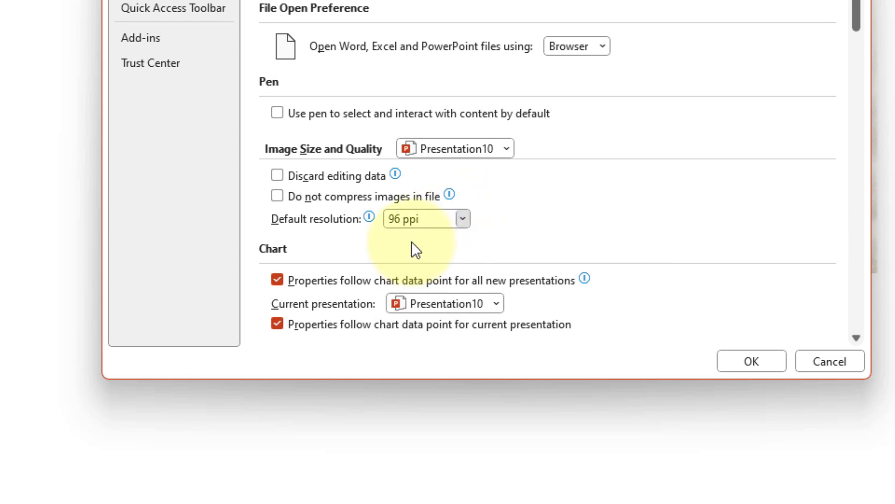
Set the default image resolution for Presentation10 to 96 ppi and apply the options
{"action": "left_click", "coordinate": [461, 219]}
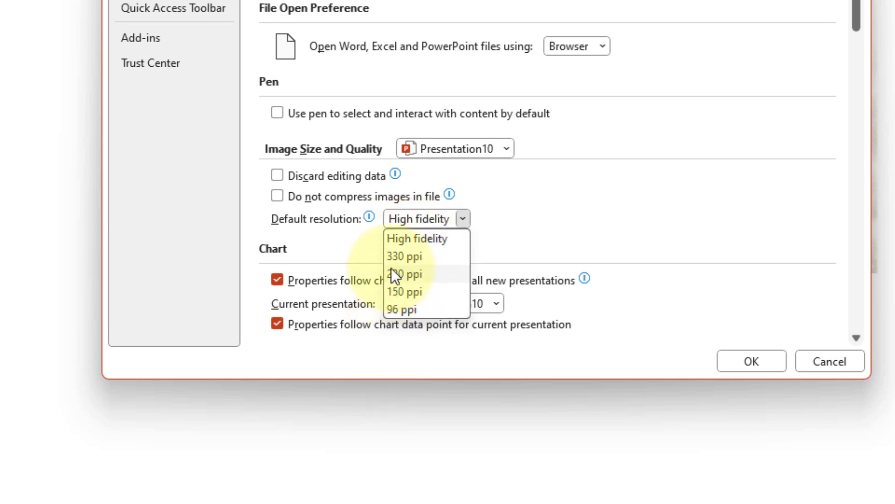
{"action": "left_click", "coordinate": [394, 310]}
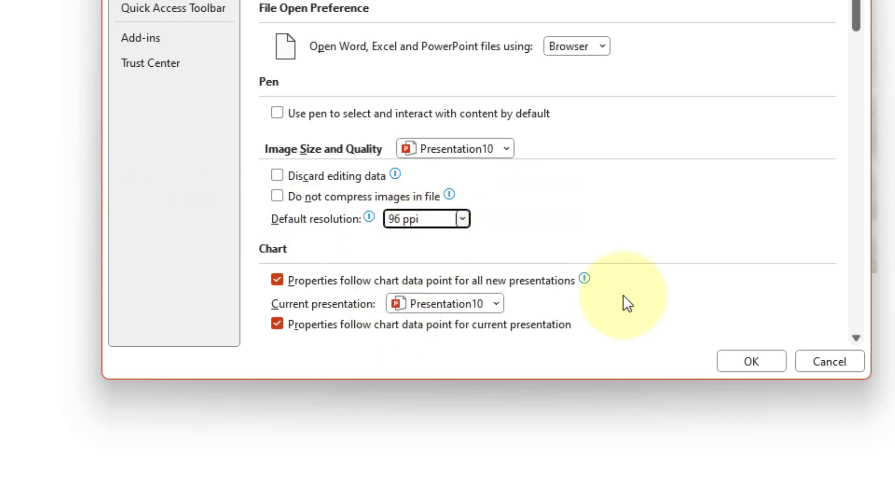
{"action": "left_click", "coordinate": [749, 361]}
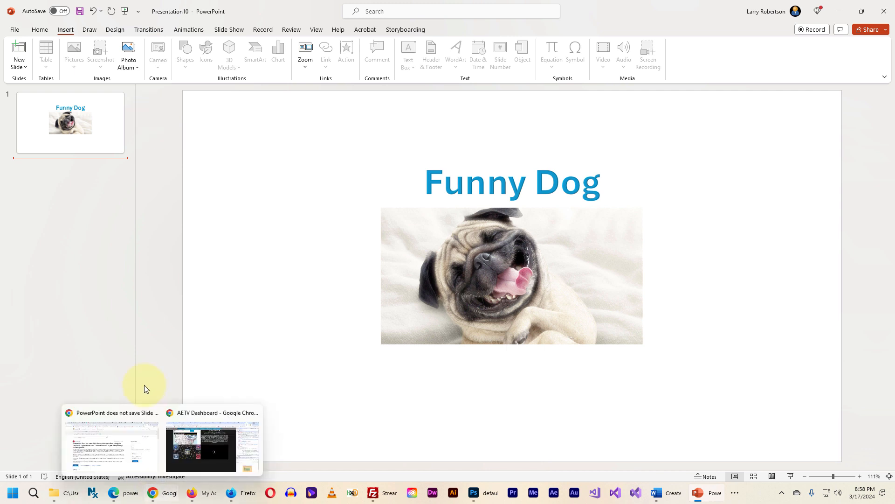
Switch to the Excel workbook PP Transparent Slides Magic Number.xlsx to view its slide size table
{"action": "key", "text": "alt+Tab"}
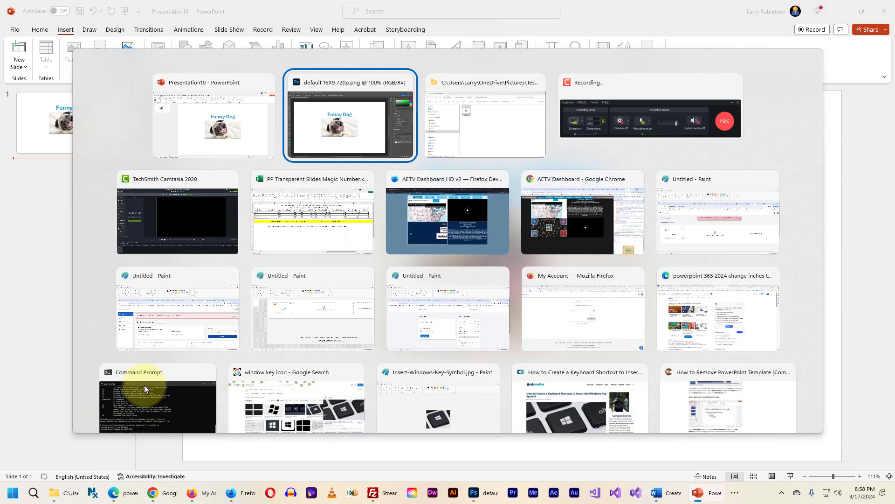
{"action": "key", "text": "Tab"}
{"action": "key", "text": "Tab"}
{"action": "key", "text": "Tab"}
{"action": "key", "text": "Tab"}
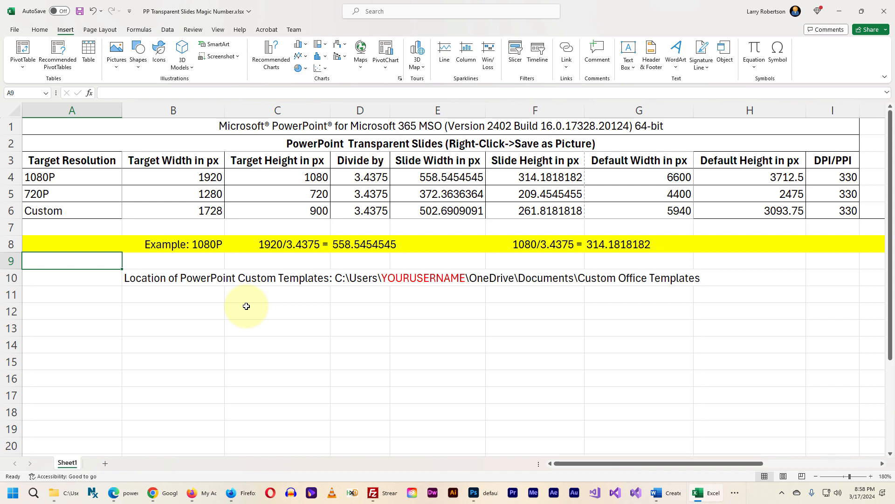
Examine the 1080P divisor and the 720P row in the slide size table, and switch back to PowerPoint
{"action": "left_click", "coordinate": [358, 177]}
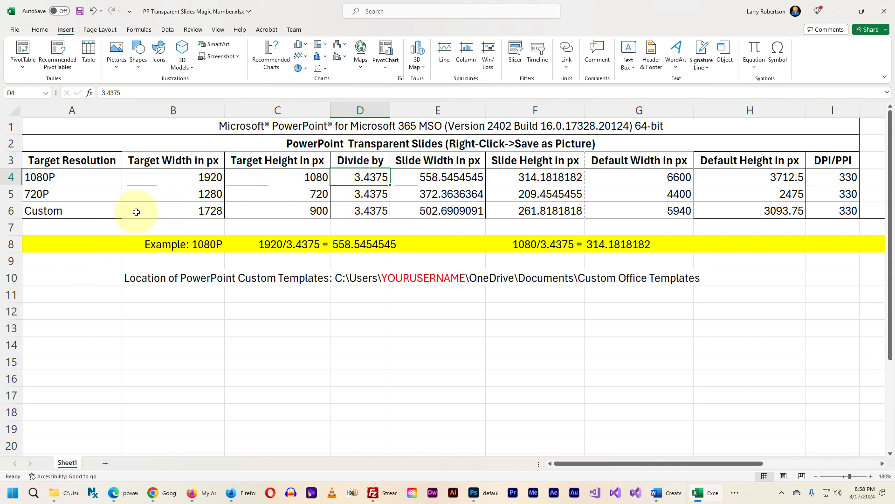
{"action": "left_click", "coordinate": [34, 195]}
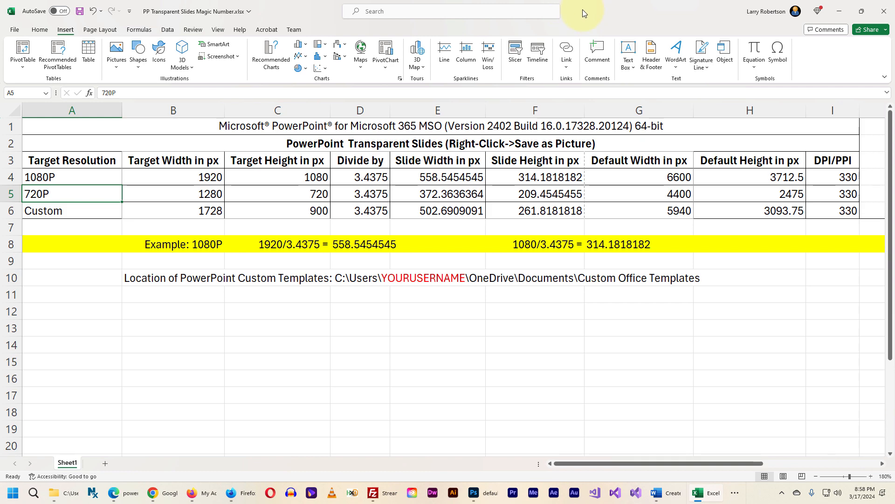
{"action": "key", "text": "alt+Tab"}
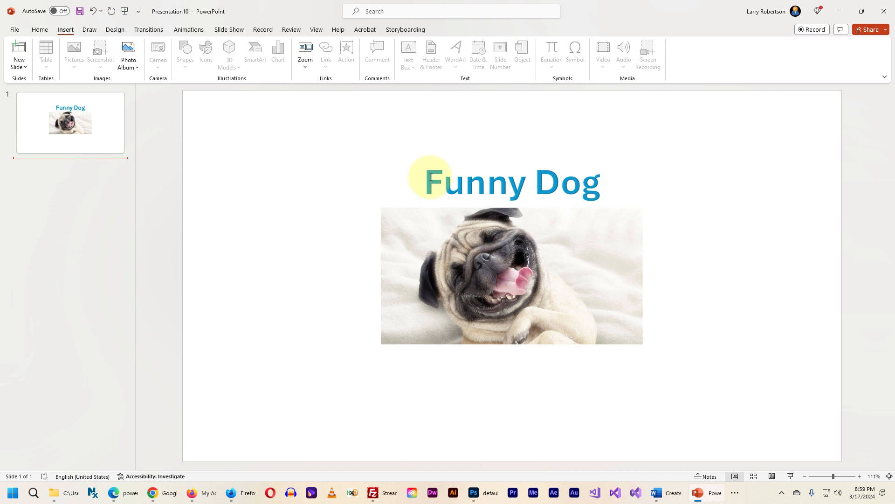
{"action": "left_click", "coordinate": [14, 31]}
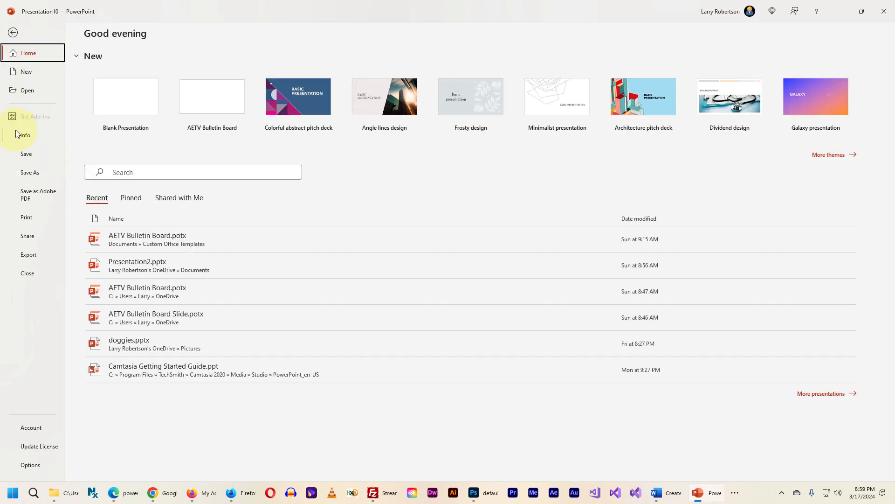
{"action": "left_click", "coordinate": [18, 174]}
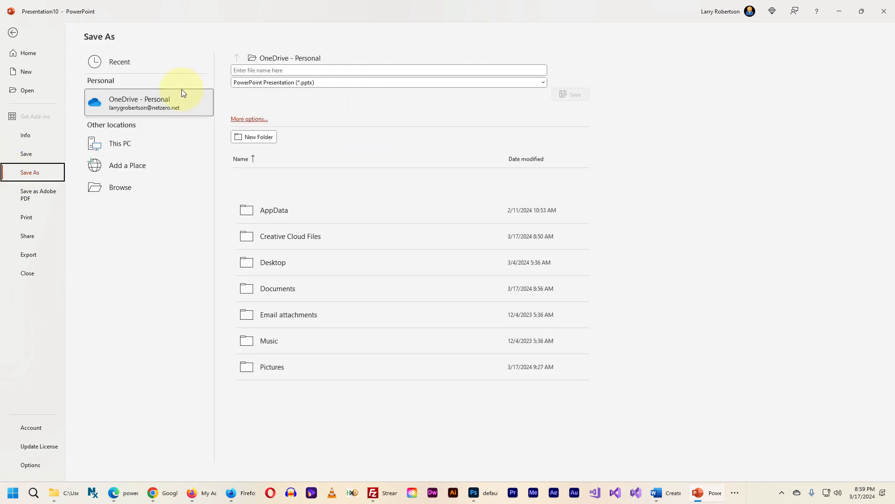
{"action": "key", "text": "Escape"}
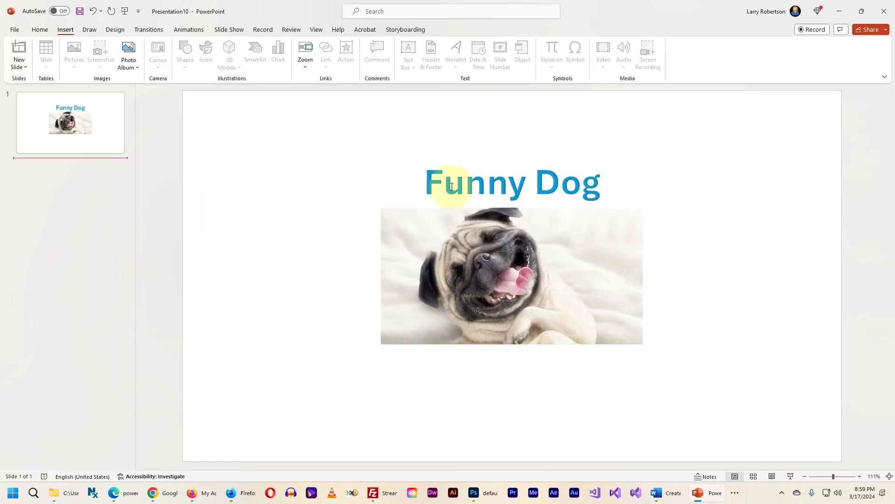
Select the Funny Dog title and the dog picture together and open Save as Picture for the selection
{"action": "left_click", "coordinate": [427, 178]}
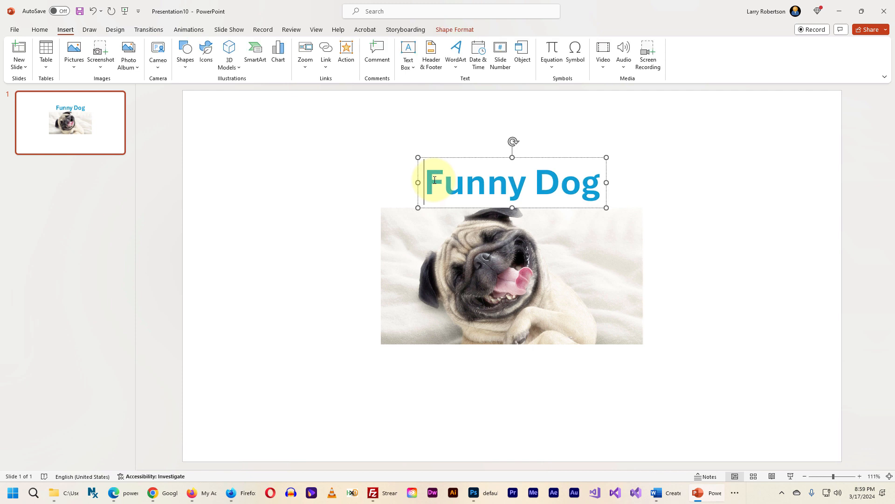
{"action": "key", "text": "ctrl+a"}
{"action": "left_click", "coordinate": [369, 152]}
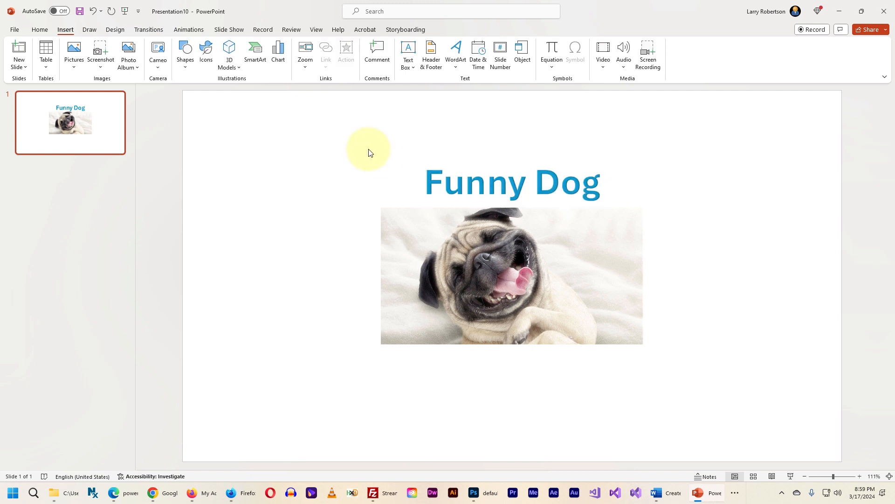
{"action": "key", "text": "ctrl+a"}
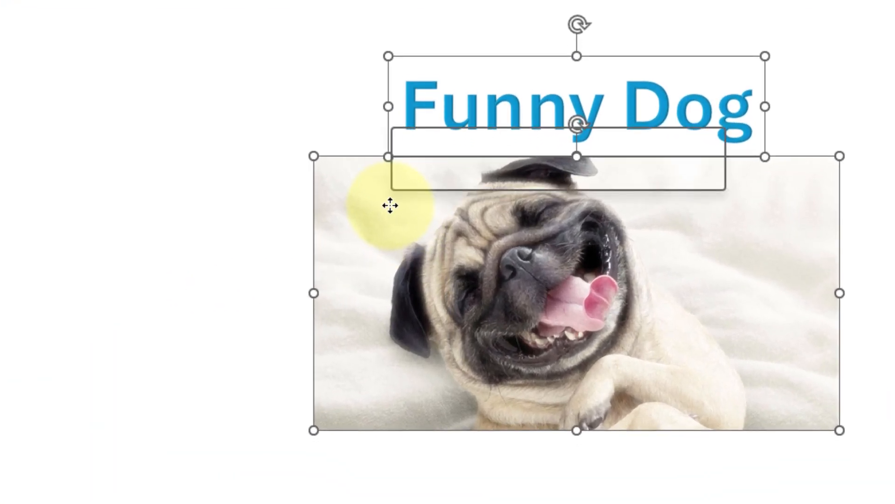
{"action": "right_click", "coordinate": [420, 232]}
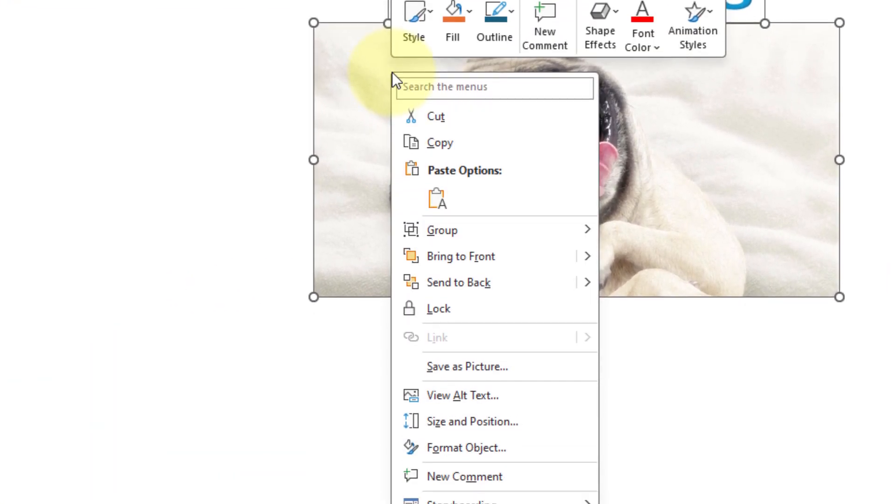
{"action": "left_click", "coordinate": [422, 366]}
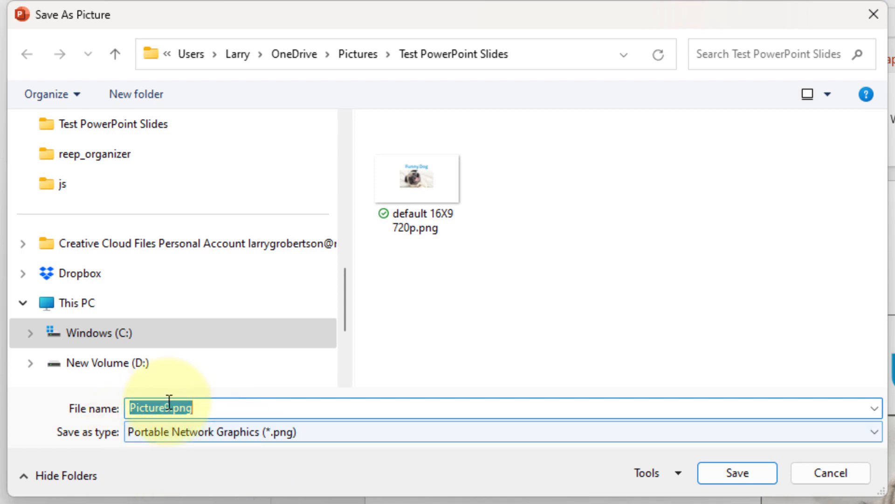
Save the selected objects as the PNG picture "default 16X9 720p sap.png" in the Test PowerPoint Slides folder
{"action": "left_click", "coordinate": [170, 408]}
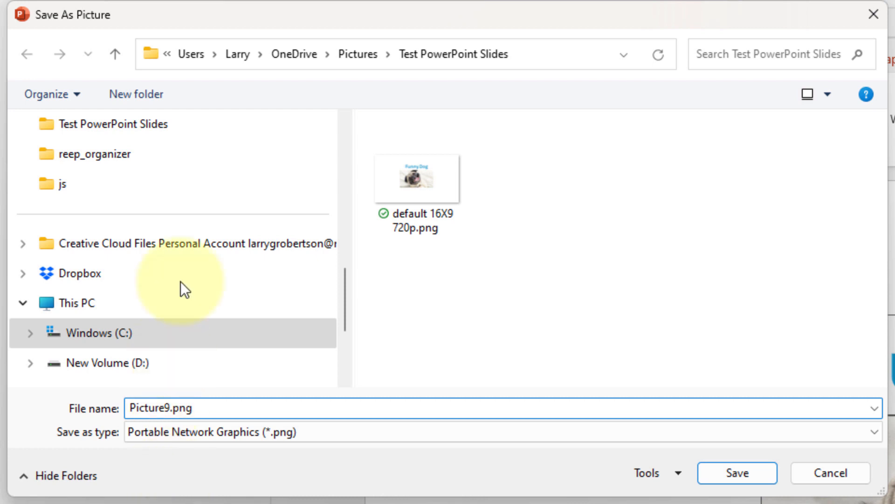
{"action": "left_click", "coordinate": [416, 186]}
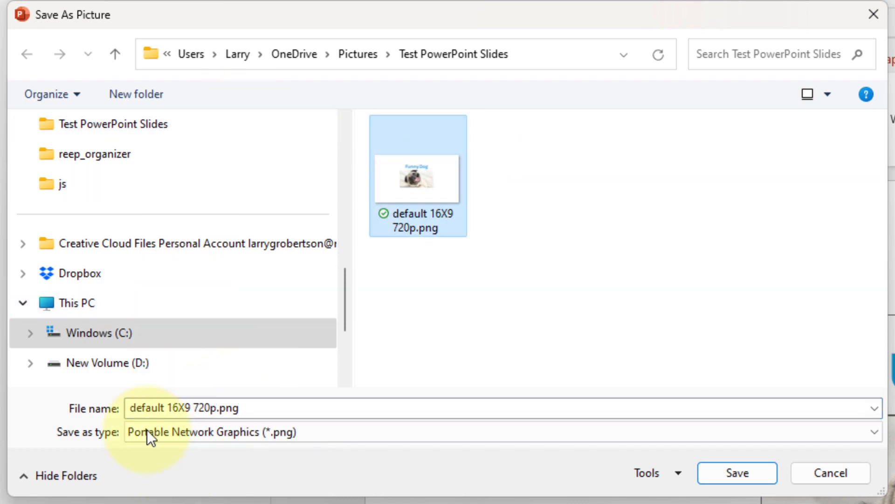
{"action": "left_click", "coordinate": [217, 409]}
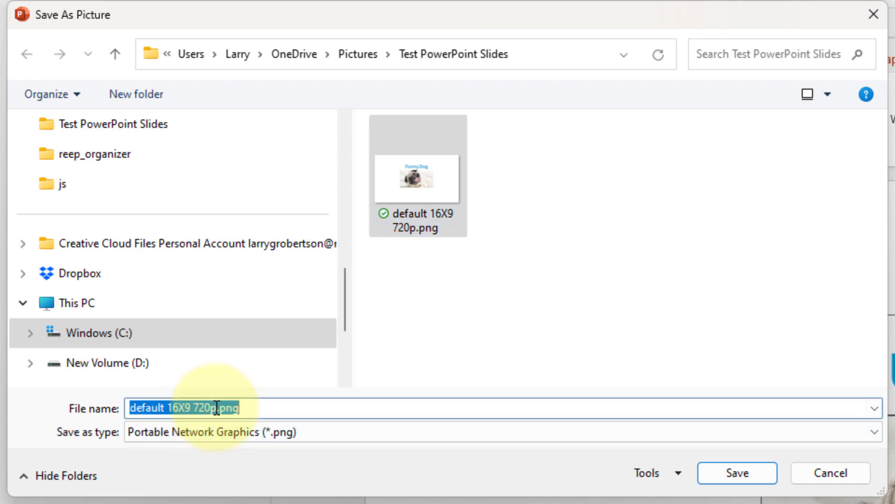
{"action": "left_click", "coordinate": [217, 409]}
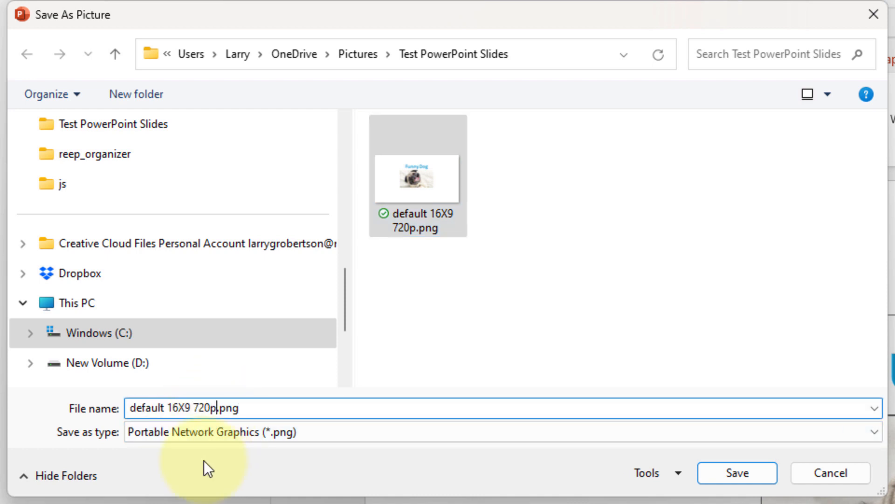
{"action": "type", "text": "sap"}
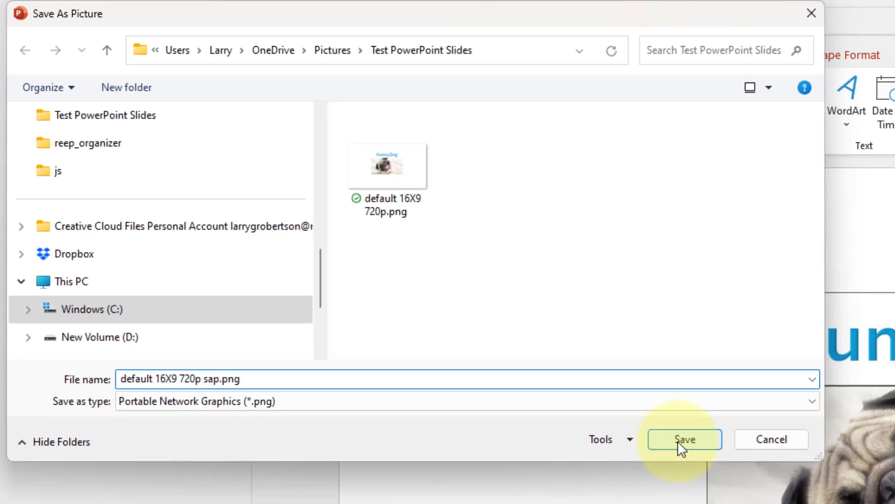
{"action": "left_click", "coordinate": [736, 472]}
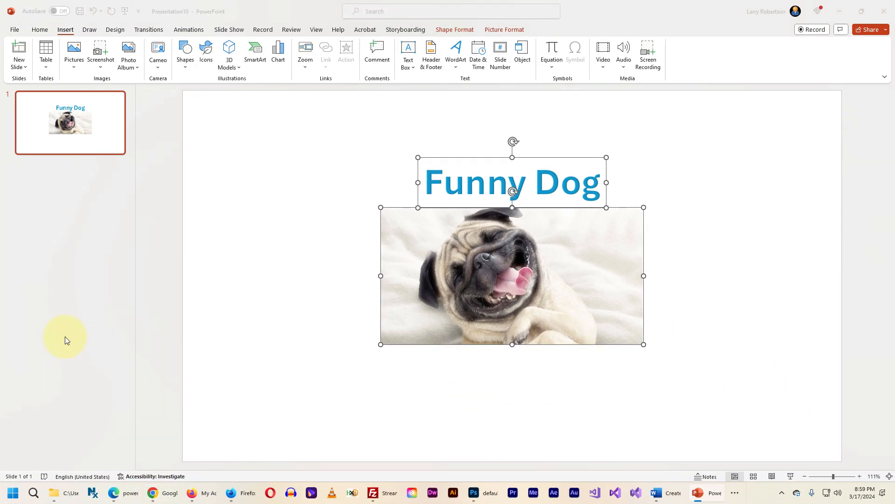
Switch to File Explorer and open default 16X9 720p sap.png in Adobe Photoshop 2024
{"action": "key", "text": "alt+Tab"}
{"action": "key", "text": "alt+Tab"}
{"action": "key", "text": "alt+Tab"}
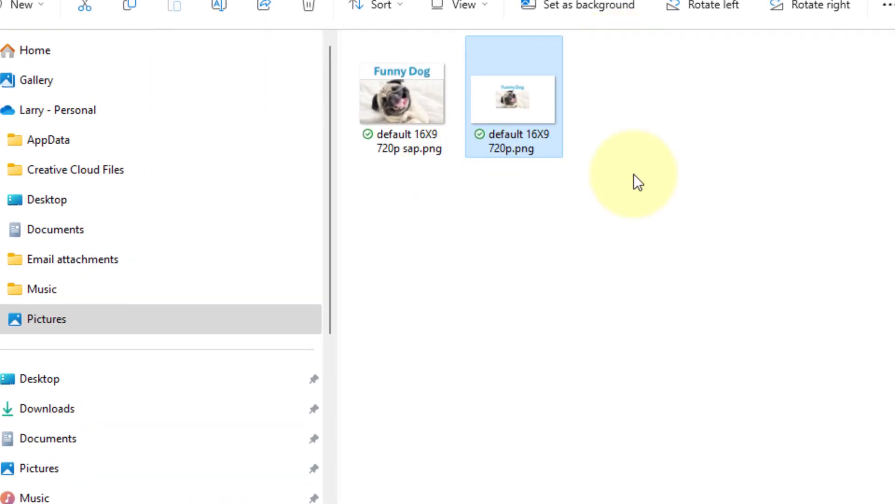
{"action": "mouse_move", "coordinate": [386, 103]}
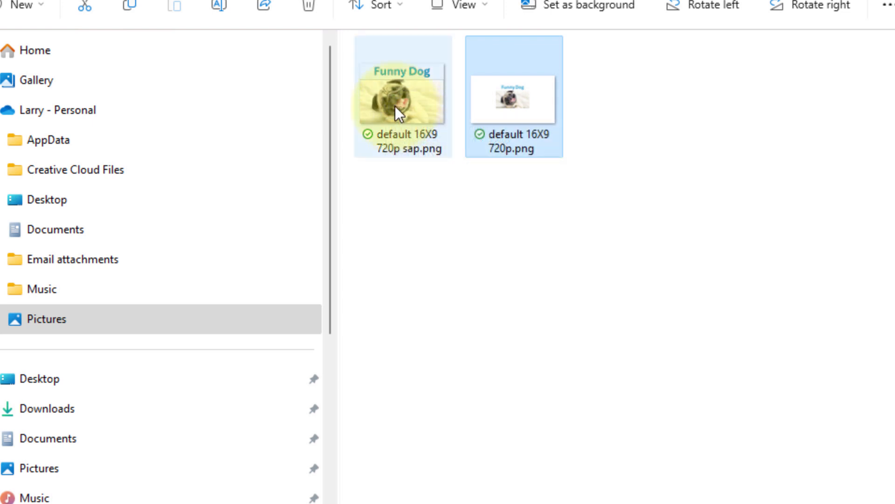
{"action": "mouse_move", "coordinate": [521, 80]}
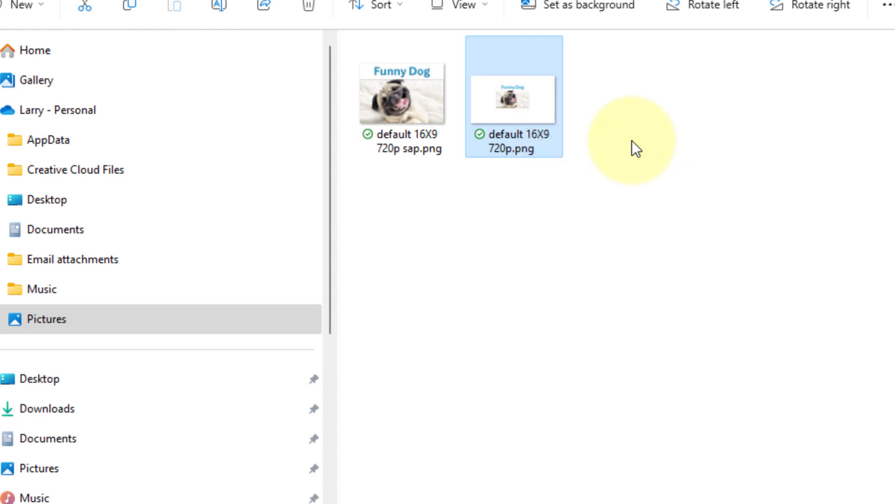
{"action": "left_click", "coordinate": [382, 102], "text": "ctrl"}
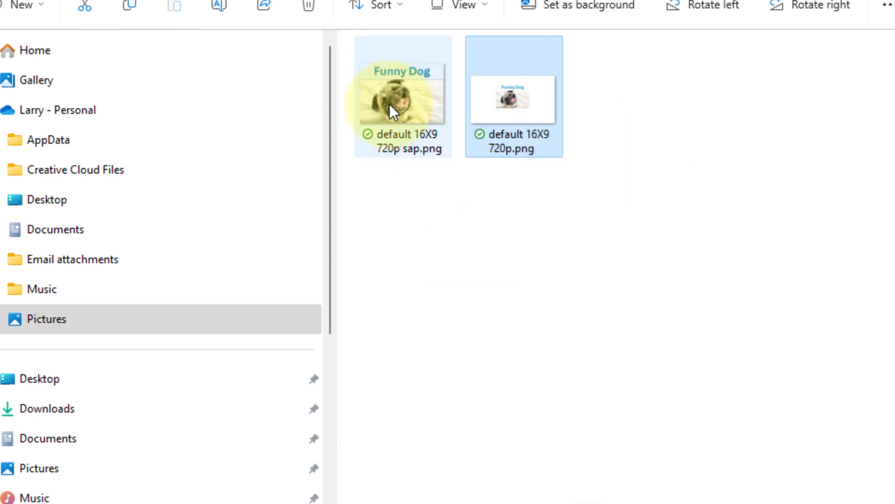
{"action": "left_click", "coordinate": [385, 99]}
{"action": "right_click", "coordinate": [385, 98]}
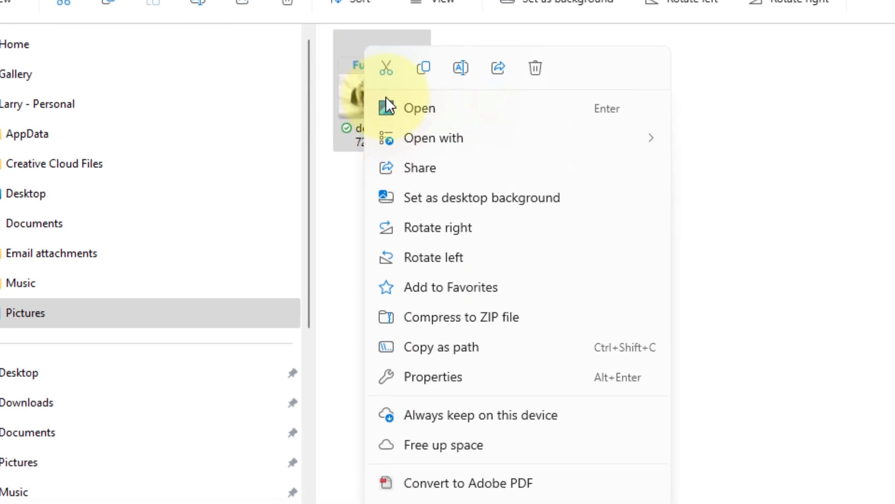
{"action": "mouse_move", "coordinate": [432, 138]}
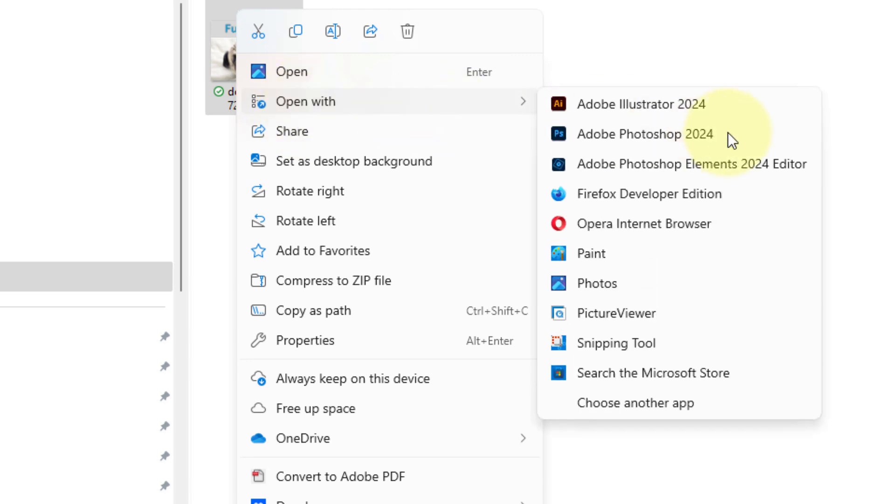
{"action": "left_click", "coordinate": [599, 136]}
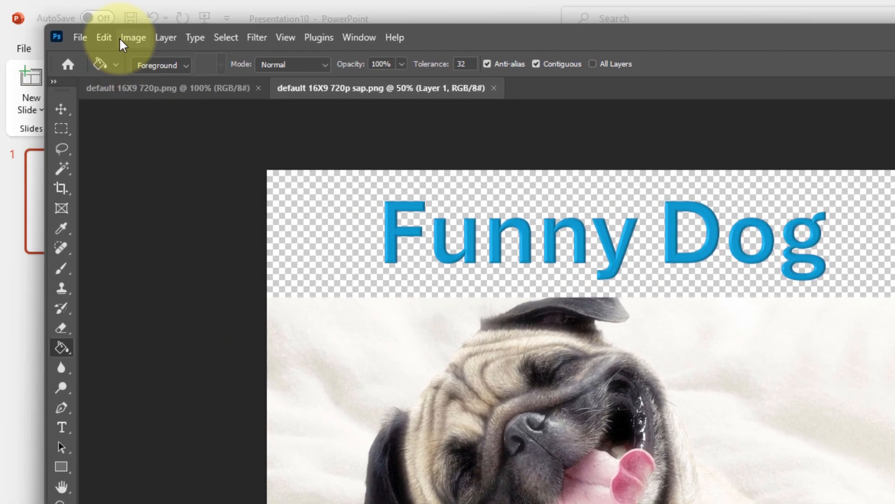
Examine the width, height and resolution of default 16X9 720p sap.png in Image Size, and close the dialog without changes
{"action": "left_click", "coordinate": [127, 37]}
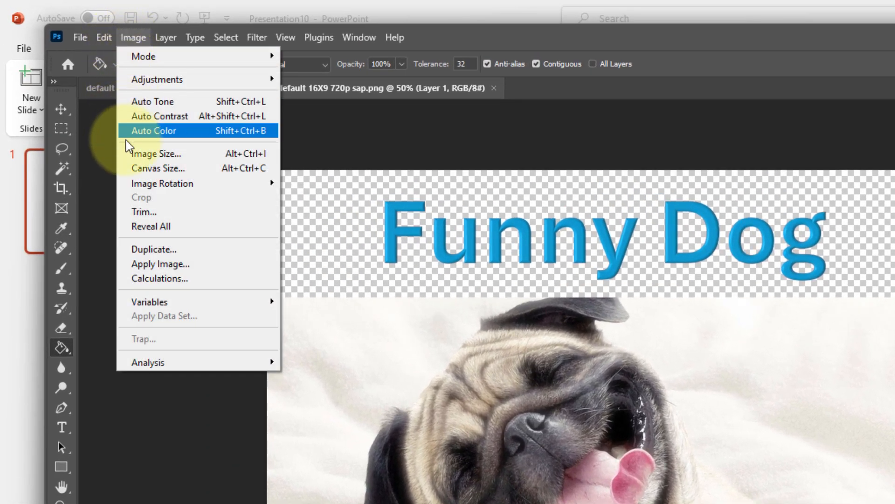
{"action": "left_click", "coordinate": [124, 154]}
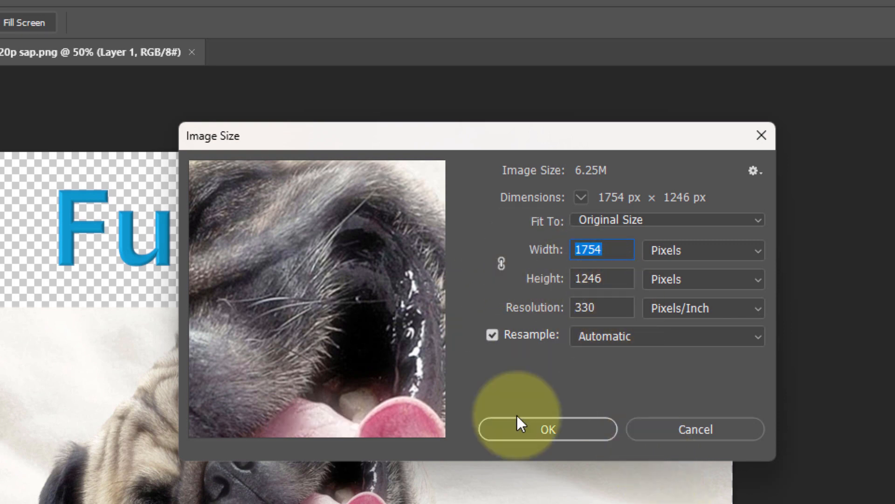
{"action": "left_click", "coordinate": [604, 309]}
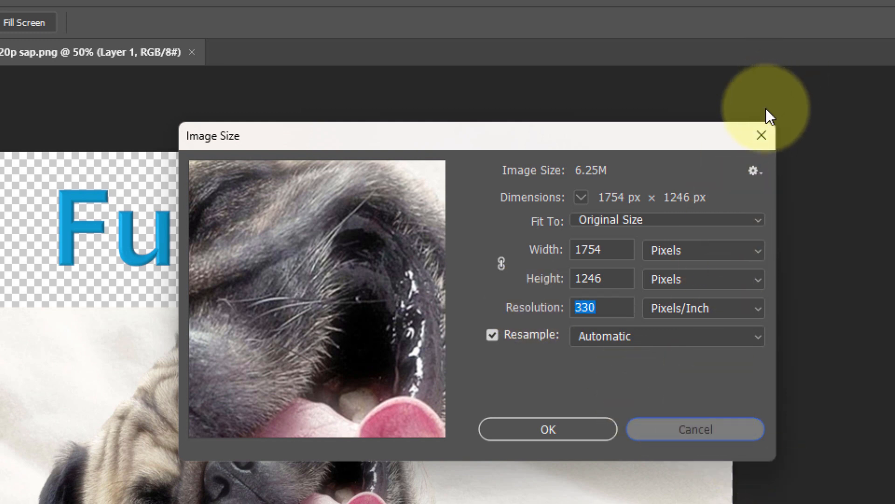
{"action": "left_click", "coordinate": [762, 135]}
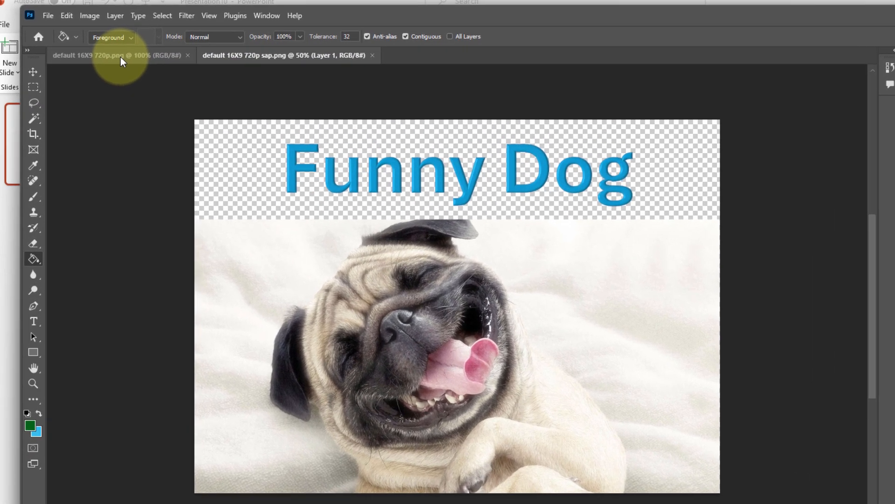
Bring default 16X9 720p.png forward, examine its dimensions and resolution in Image Size for comparison, and cancel without changes
{"action": "left_click", "coordinate": [121, 55]}
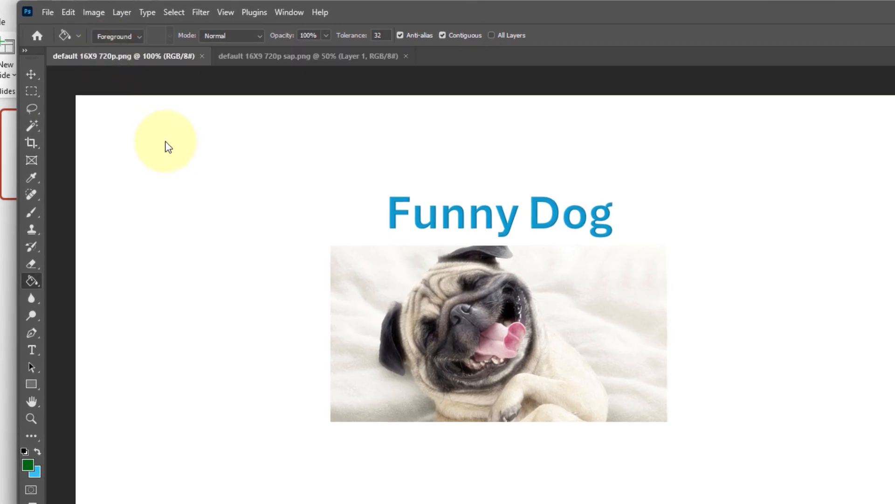
{"action": "left_click", "coordinate": [94, 12]}
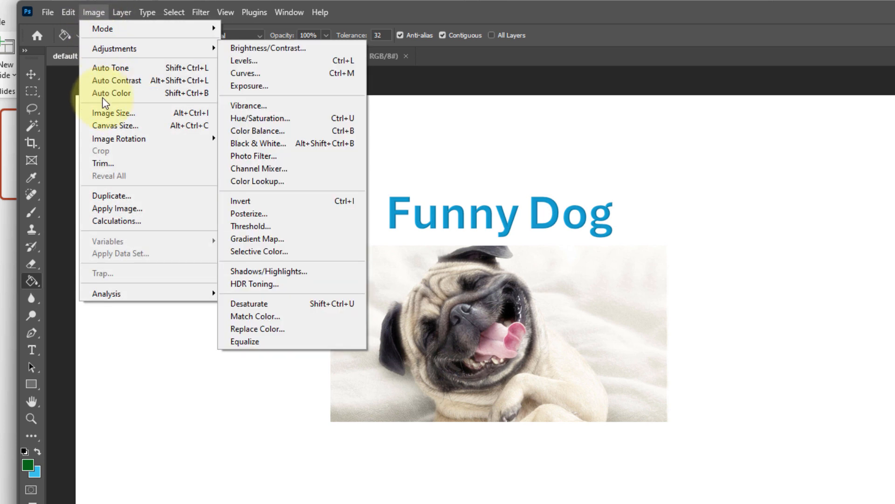
{"action": "left_click", "coordinate": [112, 114]}
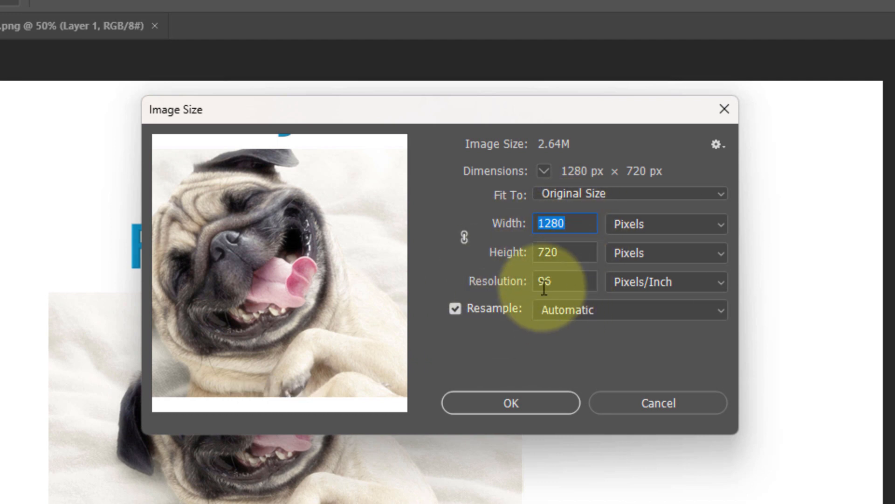
{"action": "left_click", "coordinate": [631, 406]}
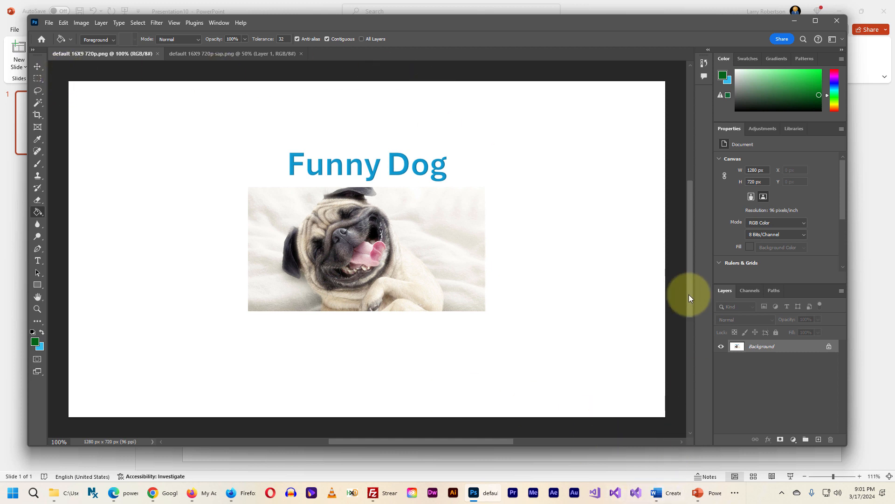
{"action": "mouse_move", "coordinate": [687, 295]}
{"action": "left_mouse_down"}
{"action": "mouse_move", "coordinate": [692, 353]}
{"action": "mouse_move", "coordinate": [692, 278]}
{"action": "left_mouse_up"}
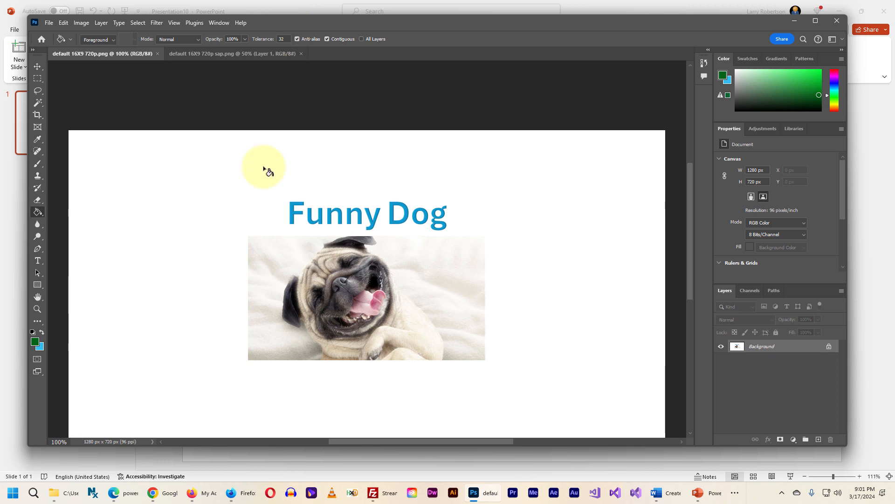
In default 16X9 720p sap.png, add a new layer beneath Layer 1 and fill it with the green foreground color to test transparency
{"action": "left_click", "coordinate": [206, 54]}
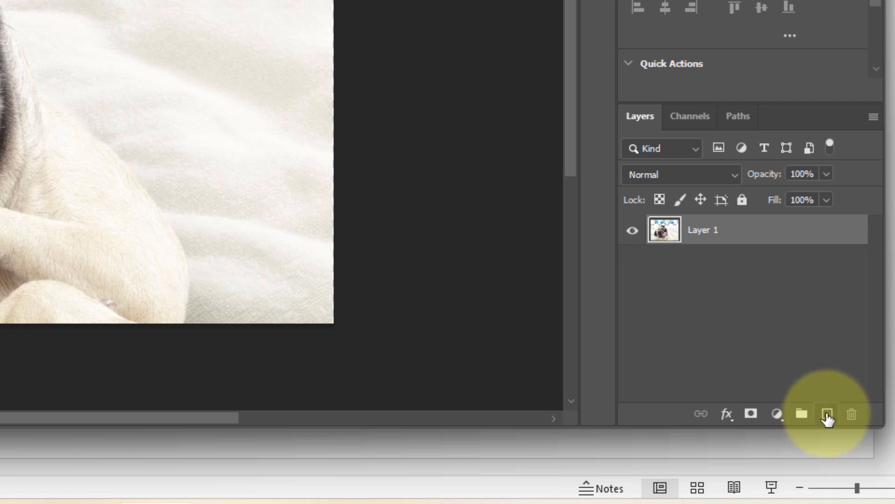
{"action": "left_click", "coordinate": [827, 415]}
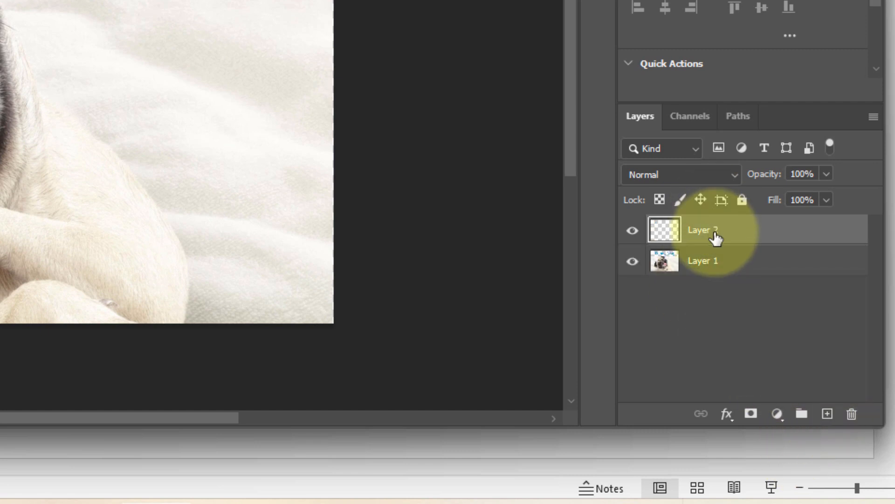
{"action": "left_click_drag", "start_coordinate": [714, 236], "coordinate": [716, 268]}
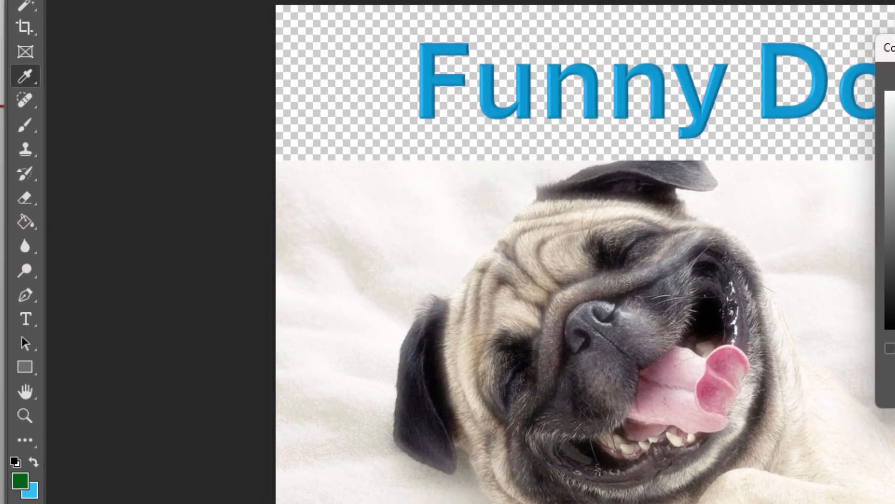
{"action": "left_click", "coordinate": [680, 143]}
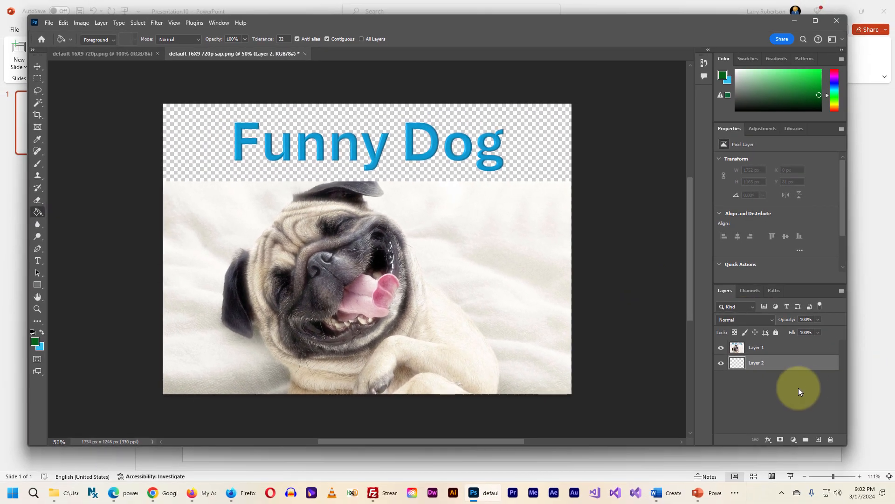
{"action": "left_click", "coordinate": [182, 124]}
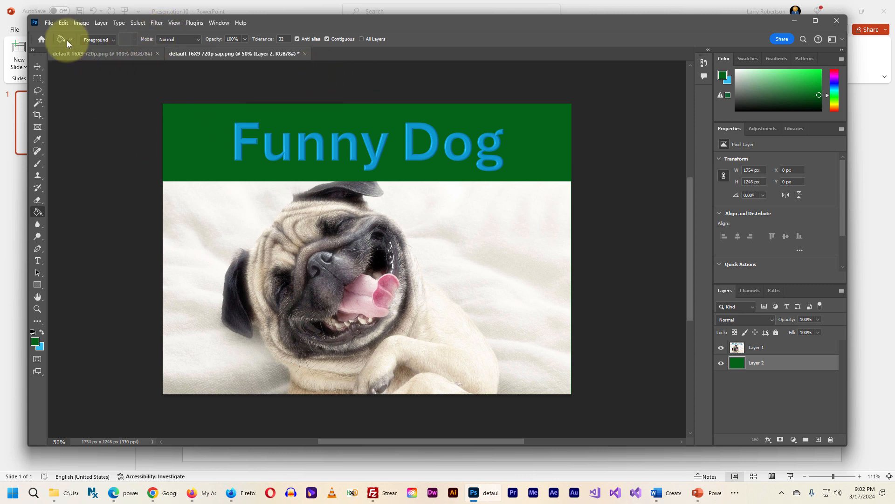
Close both PNG documents in Photoshop, discarding the changes to default 16X9 720p sap.png, and return to the PowerPoint presentation
{"action": "key", "text": "alt+Tab"}
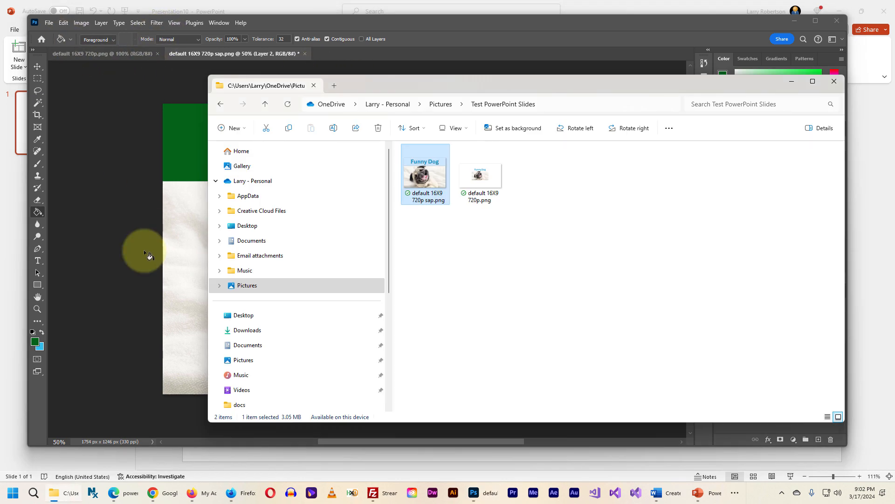
{"action": "key", "text": "alt+Tab"}
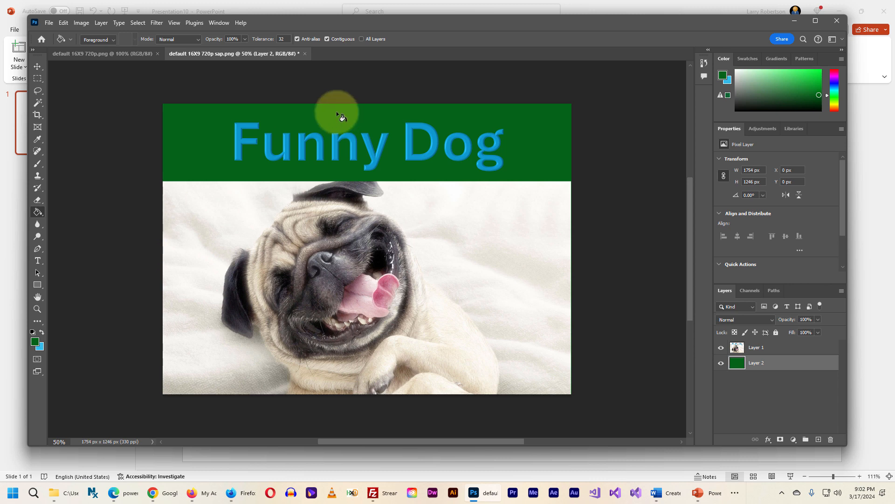
{"action": "left_click", "coordinate": [157, 53]}
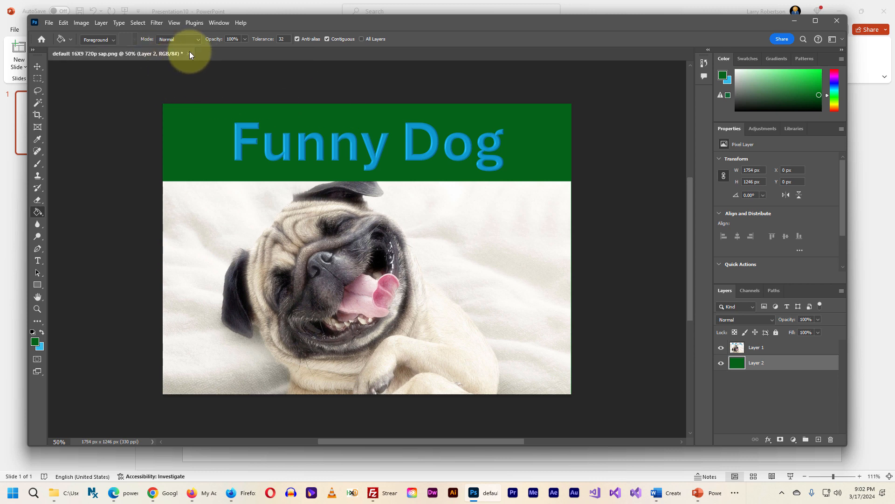
{"action": "key", "text": "ctrl+w"}
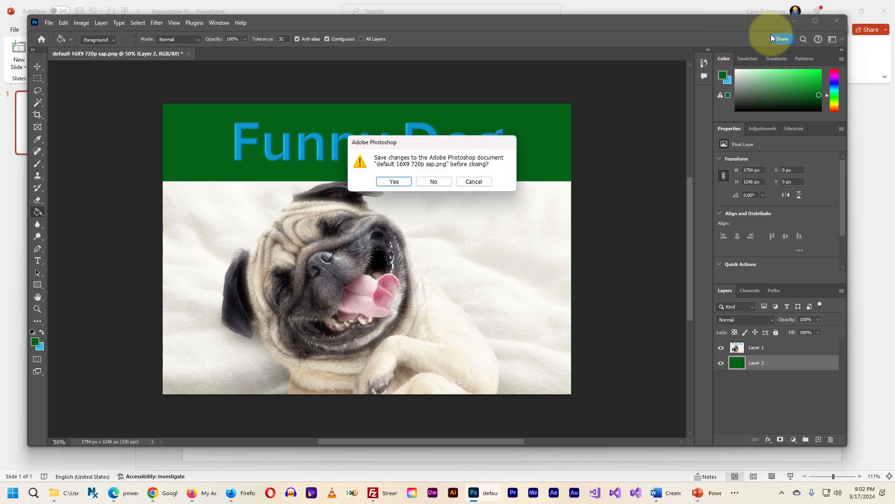
{"action": "left_click", "coordinate": [433, 182]}
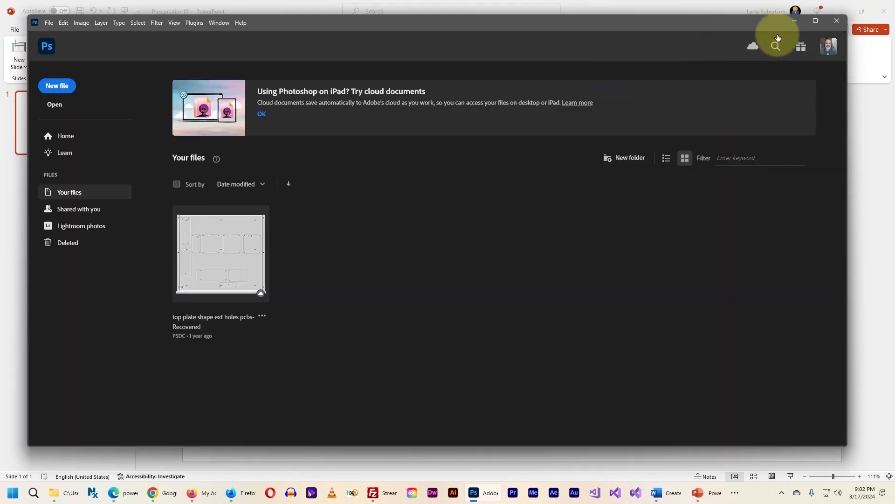
{"action": "left_click", "coordinate": [794, 21]}
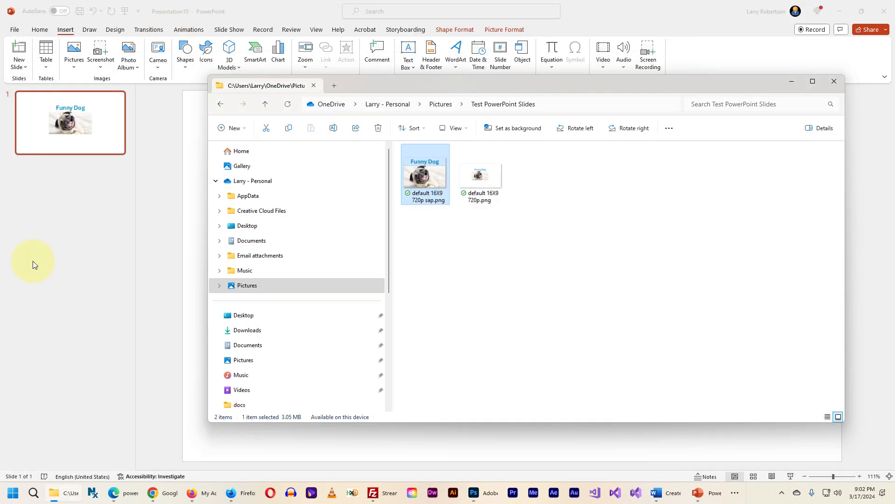
{"action": "left_click", "coordinate": [62, 180]}
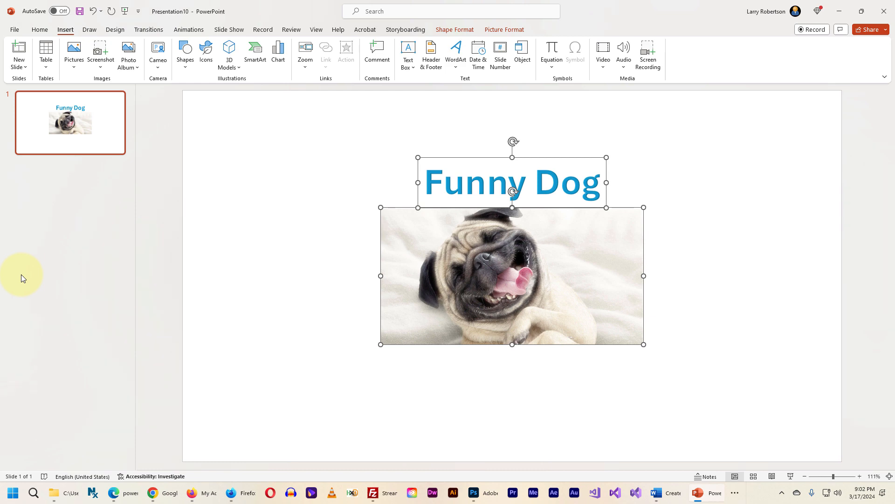
Switch to the PP Transparent Slides Magic Number.xlsx workbook in Excel and examine how the 720P row's slide width and height are calculated
{"action": "key", "text": "alt+Tab"}
{"action": "key", "text": "Tab"}
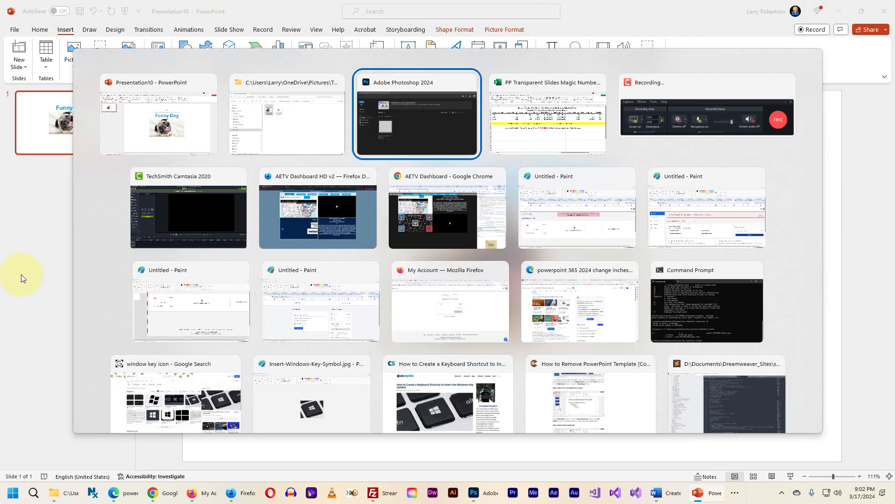
{"action": "key", "text": "Tab"}
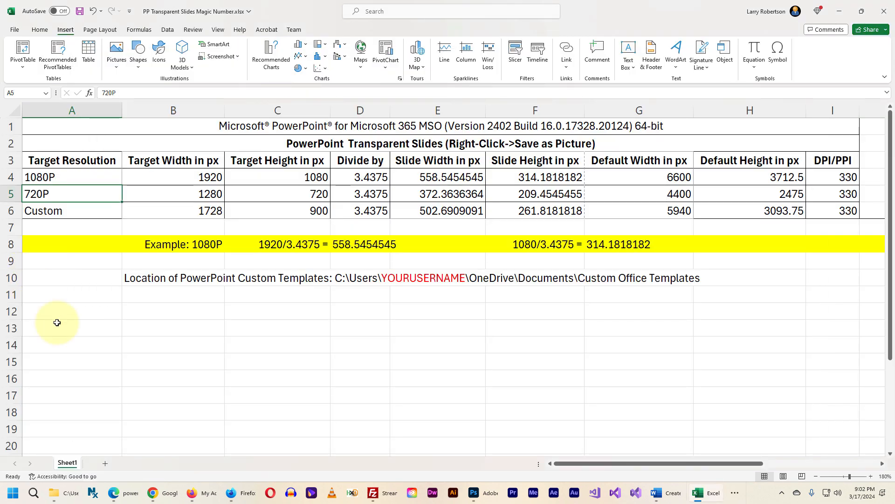
{"action": "left_click", "coordinate": [173, 194]}
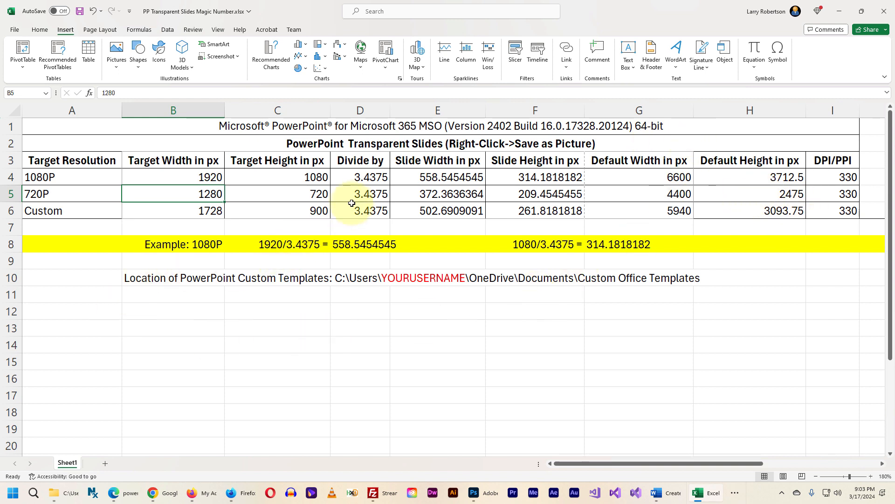
{"action": "left_click", "coordinate": [363, 194]}
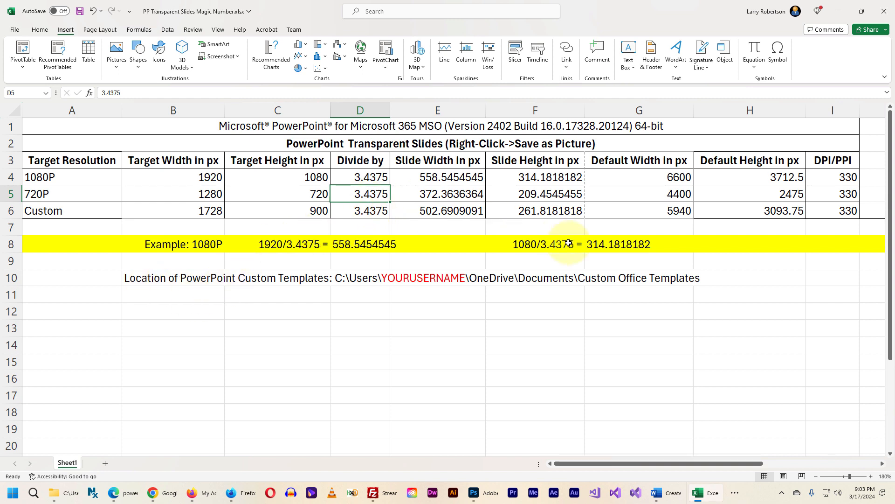
{"action": "left_click", "coordinate": [207, 192]}
{"action": "left_click", "coordinate": [366, 194]}
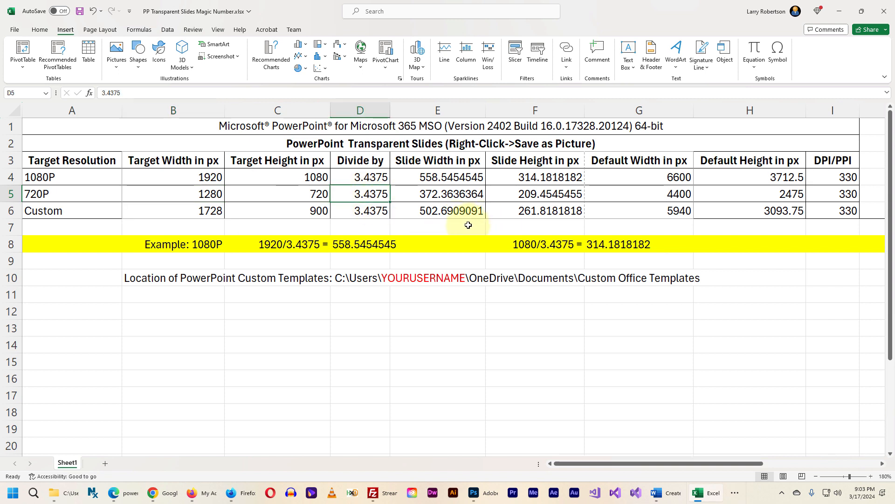
{"action": "left_click", "coordinate": [446, 193]}
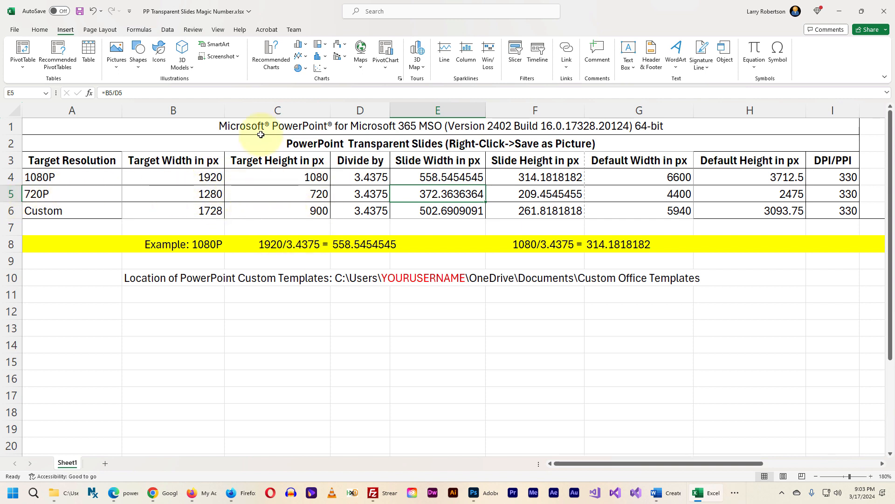
{"action": "left_click", "coordinate": [275, 193]}
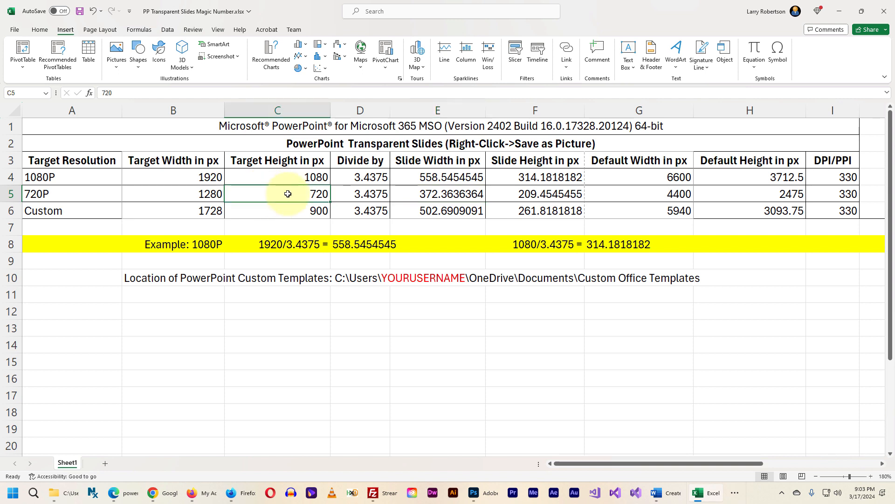
{"action": "left_click", "coordinate": [365, 194]}
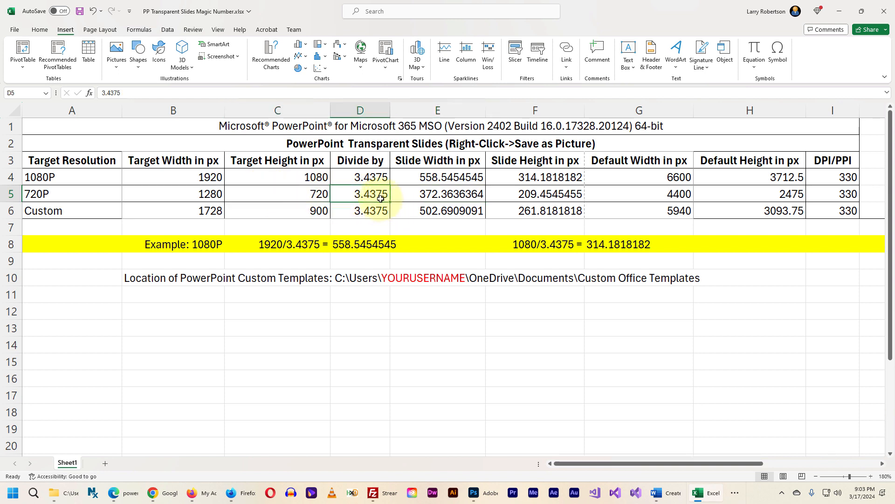
{"action": "left_click", "coordinate": [535, 194]}
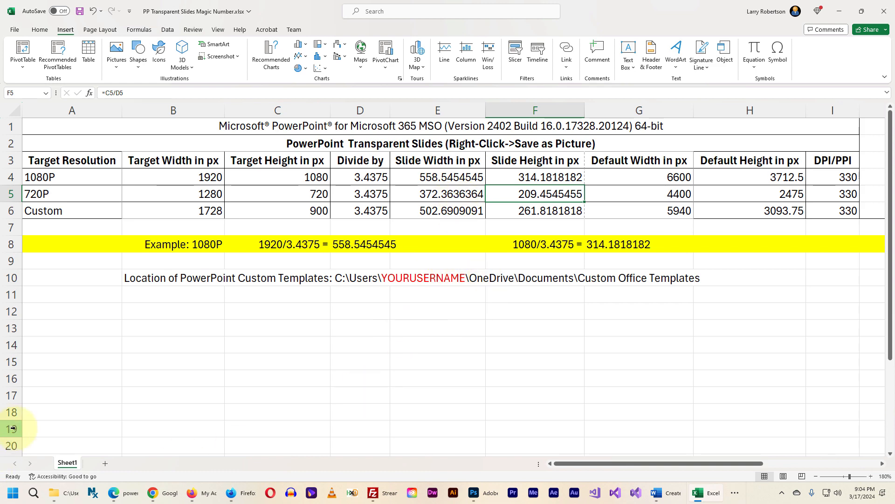
Switch back to PowerPoint and close the Funny Dog presentation without saving it
{"action": "key", "text": "alt+Tab"}
{"action": "key", "text": "alt+Tab"}
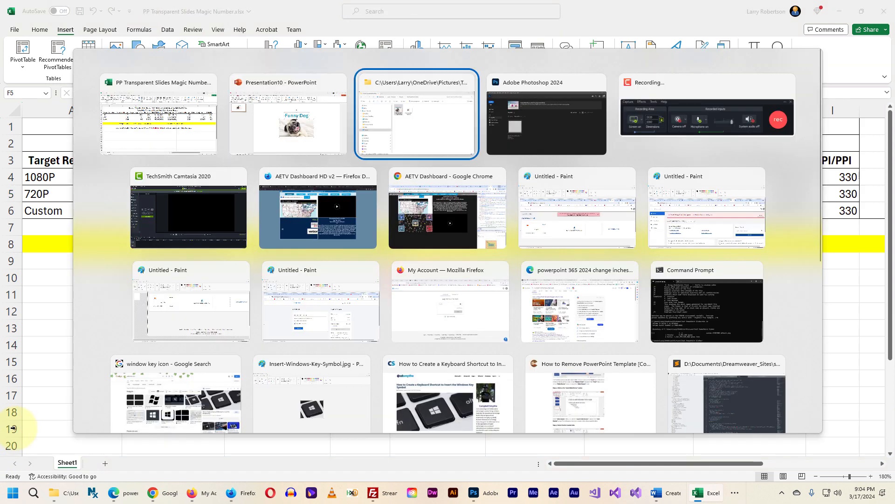
{"action": "key", "text": "alt+Tab"}
{"action": "key", "text": "alt+Tab"}
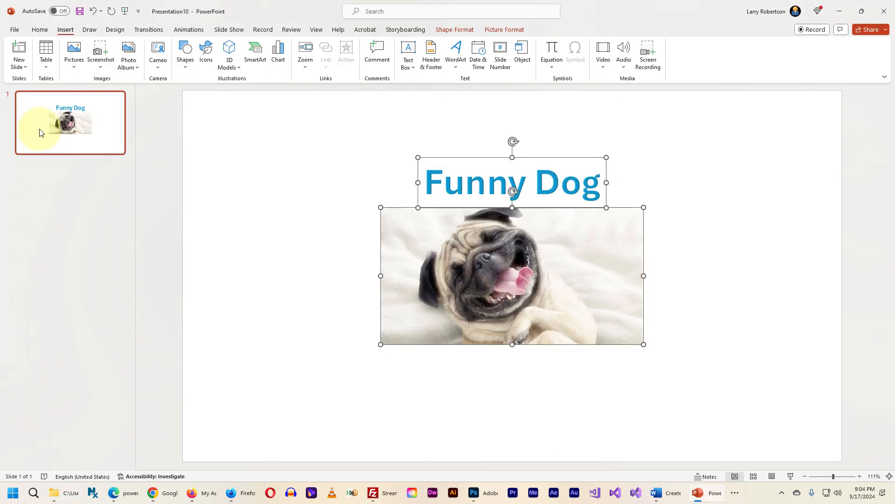
{"action": "left_click", "coordinate": [13, 30]}
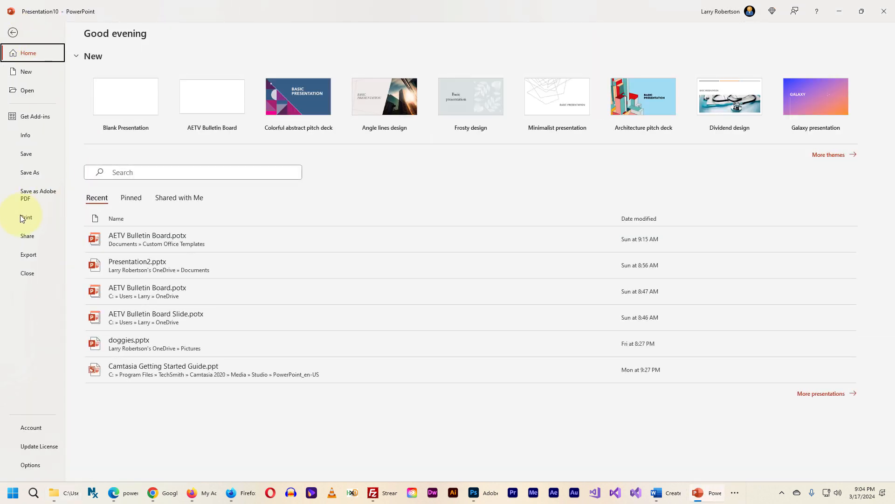
{"action": "left_click", "coordinate": [20, 275]}
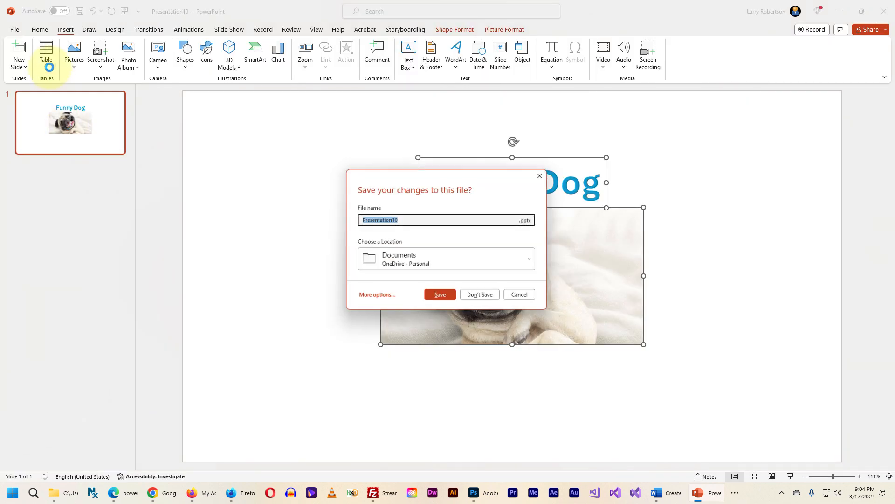
{"action": "left_click", "coordinate": [475, 302]}
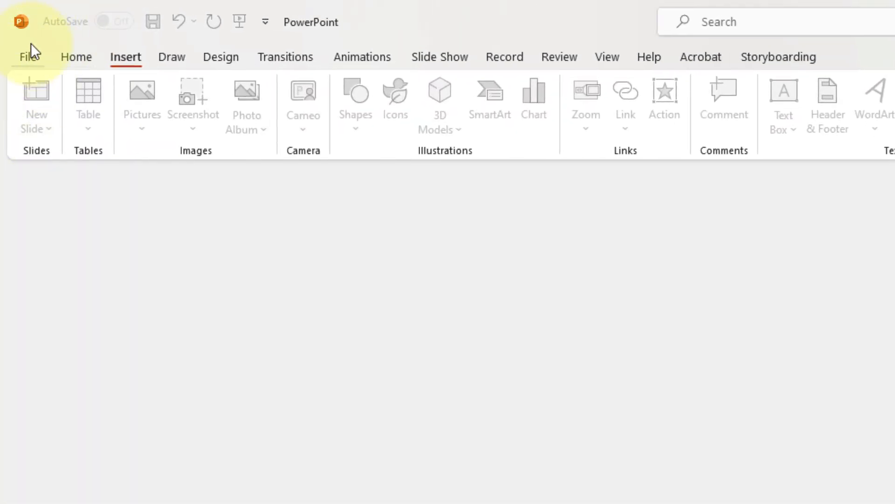
Create a blank presentation and replace its title slide with a slide using the Blank layout
{"action": "left_click", "coordinate": [26, 57]}
{"action": "left_click", "coordinate": [250, 183]}
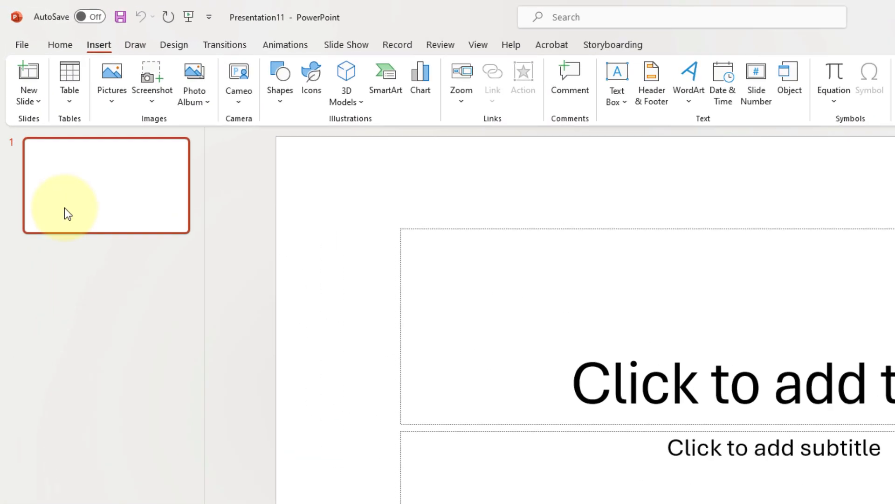
{"action": "left_click", "coordinate": [41, 118]}
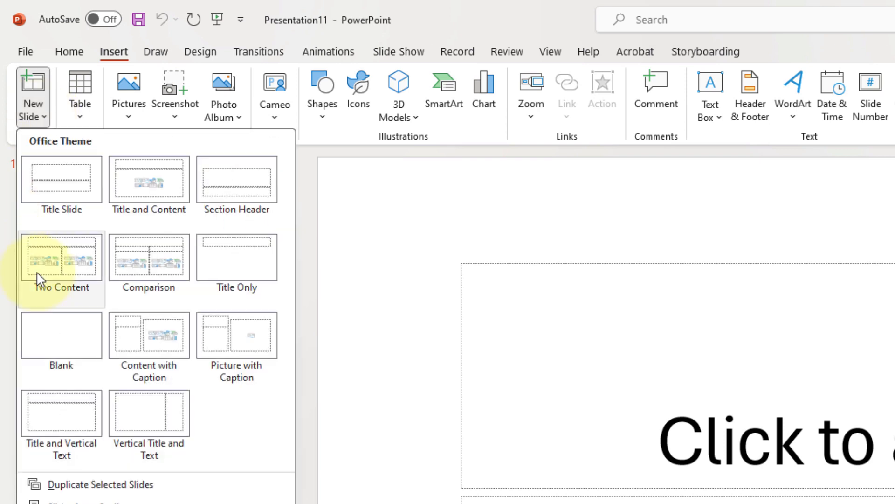
{"action": "left_click", "coordinate": [56, 338]}
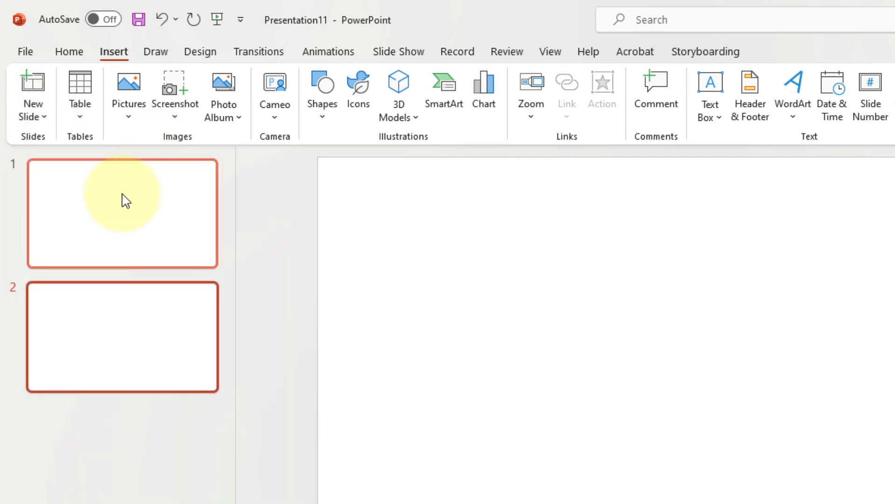
{"action": "left_click", "coordinate": [137, 200]}
{"action": "key", "text": "Delete"}
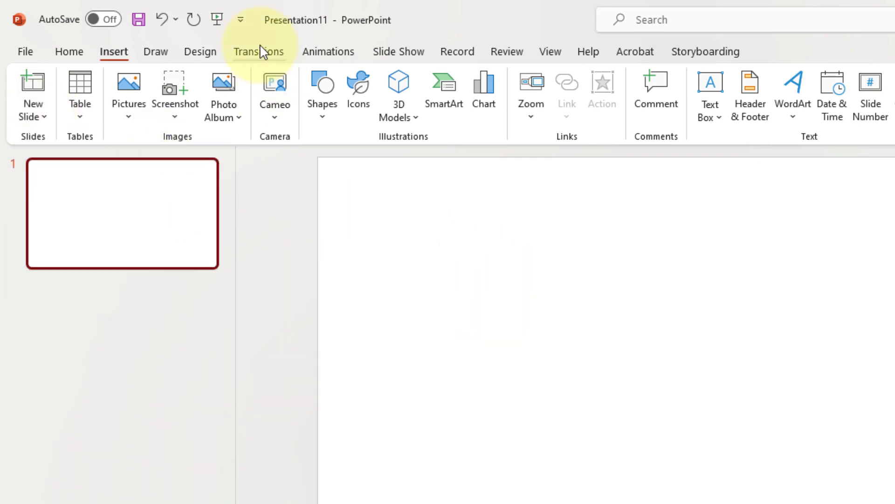
Open the custom slide size settings and look through the preset slide formats without changing the selection
{"action": "left_click", "coordinate": [200, 51]}
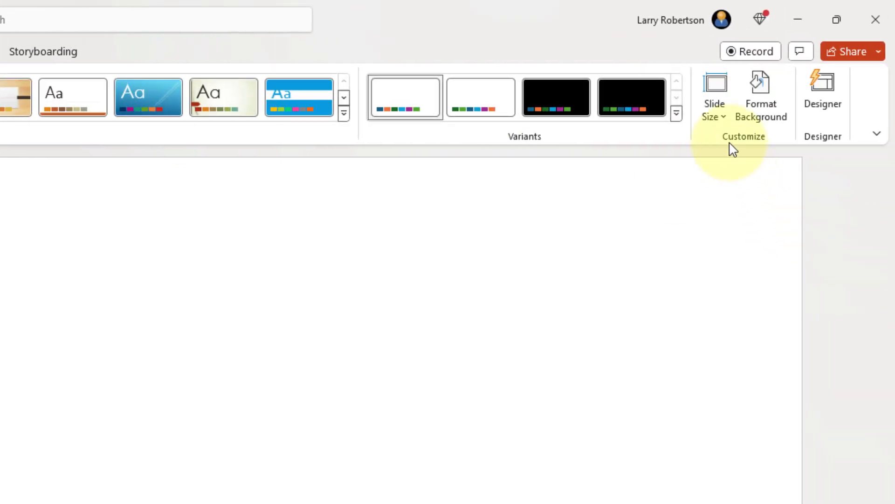
{"action": "left_click", "coordinate": [724, 120]}
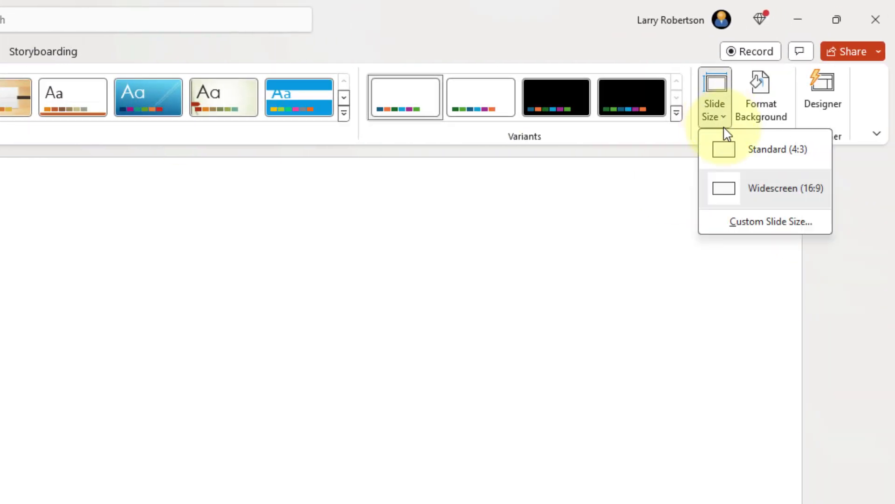
{"action": "left_click", "coordinate": [748, 222]}
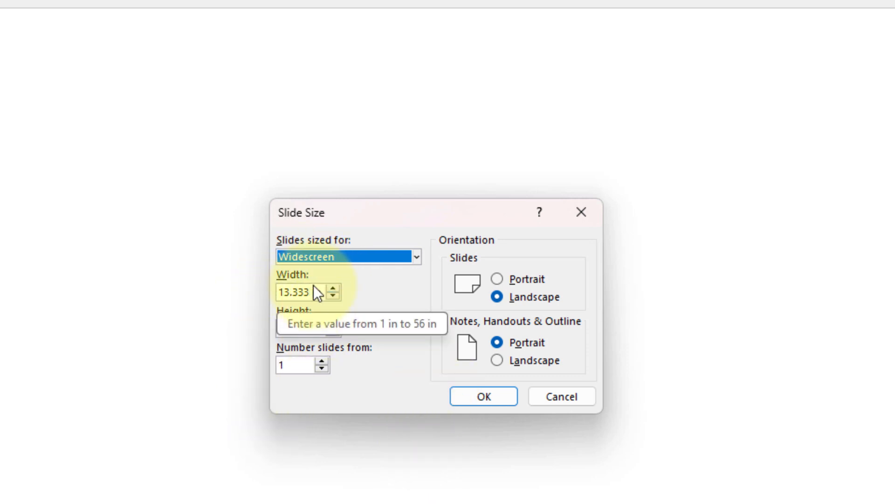
{"action": "left_click", "coordinate": [418, 257]}
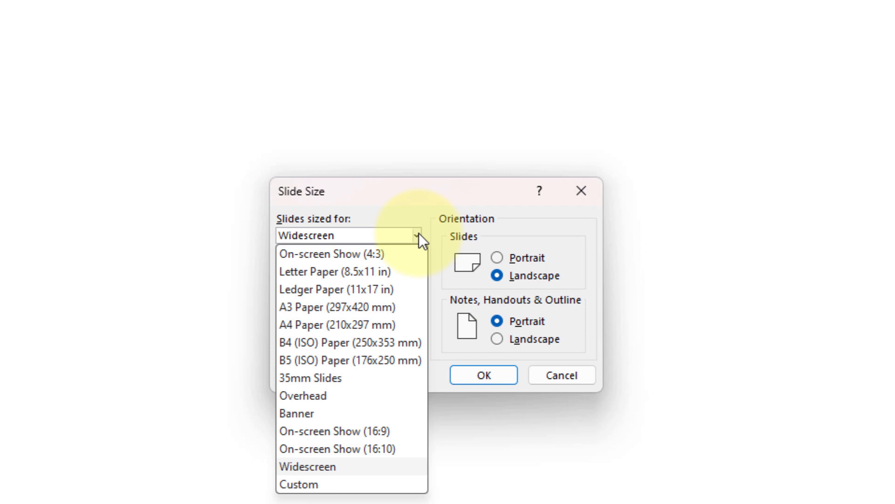
{"action": "left_click", "coordinate": [398, 195]}
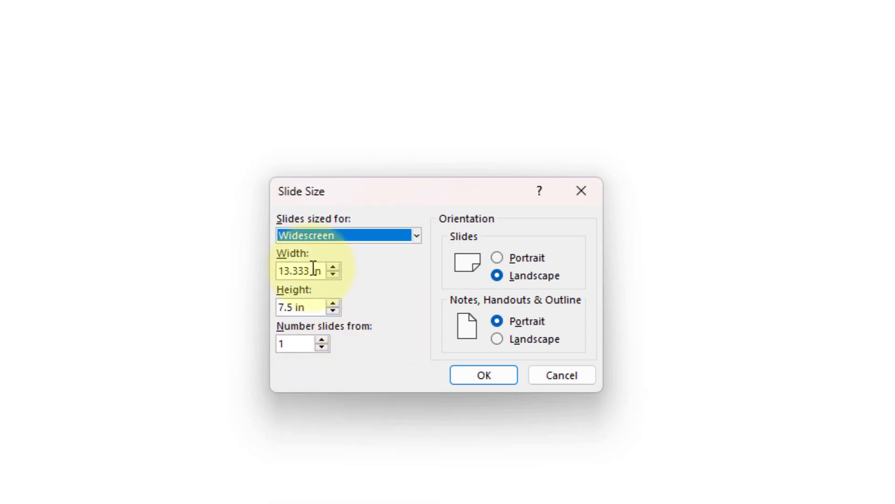
Copy the 720P slide width from the Excel workbook and set PowerPoint's custom slide width to 372.3636364px
{"action": "key", "text": "alt+Tab"}
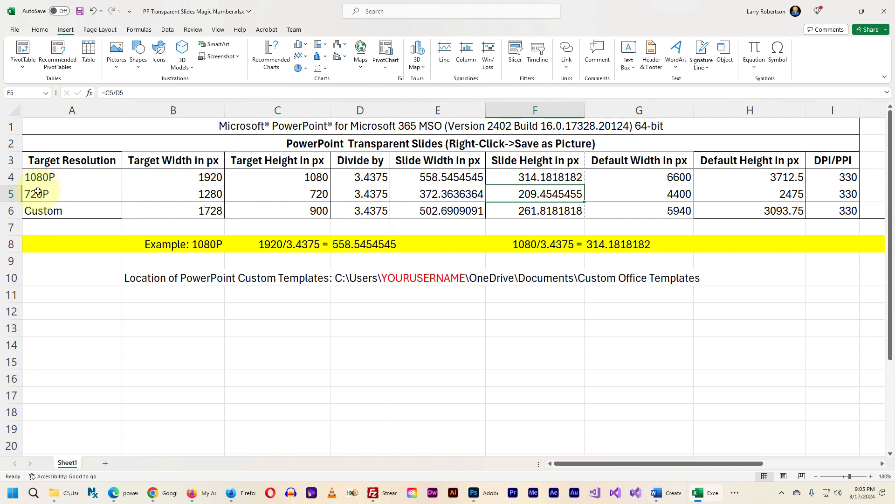
{"action": "left_click", "coordinate": [426, 196]}
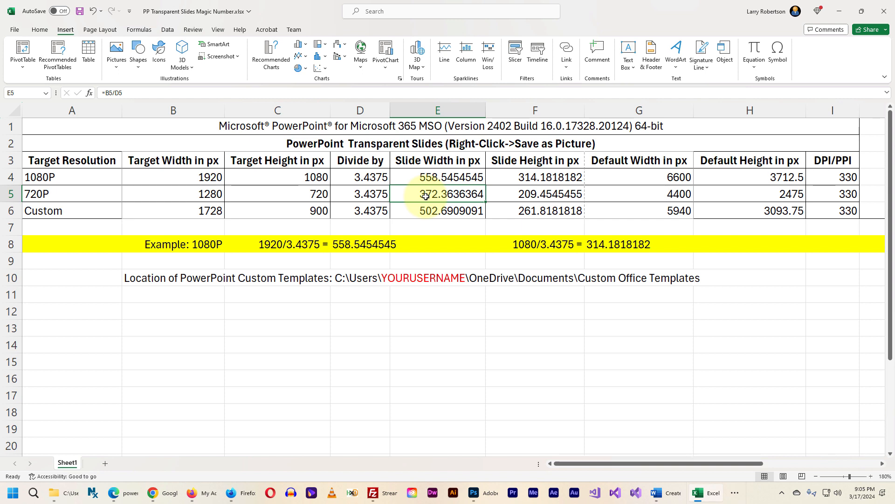
{"action": "key", "text": "ctrl+c"}
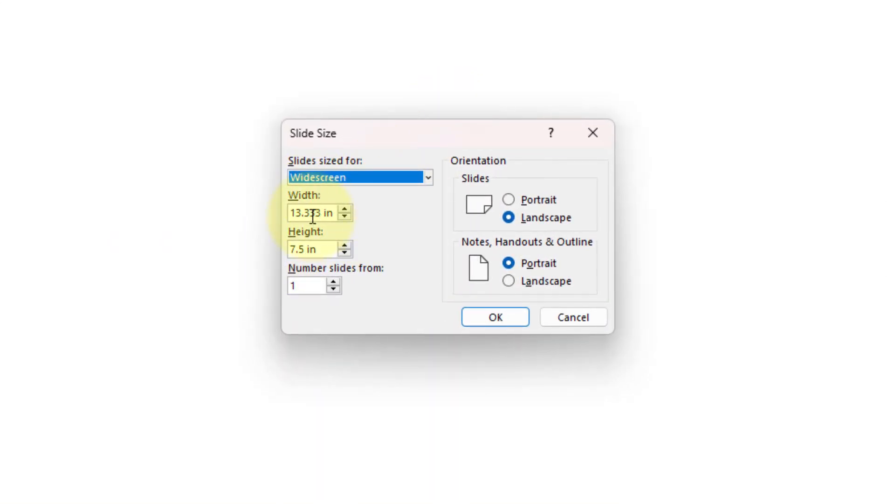
{"action": "left_click", "coordinate": [311, 213]}
{"action": "key", "text": "ctrl+a"}
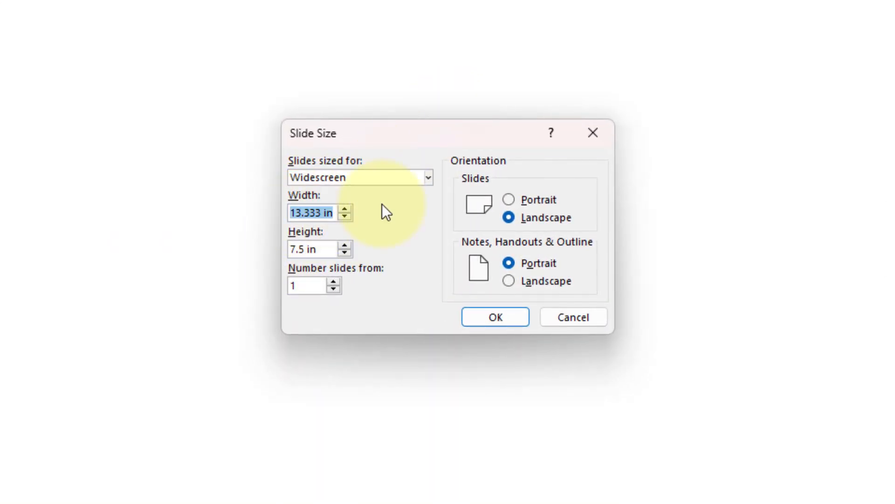
{"action": "key", "text": "BackSpace"}
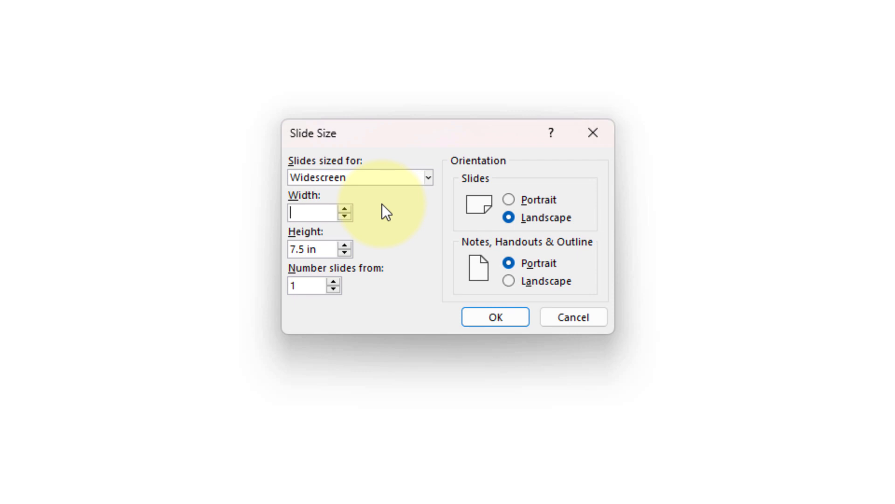
{"action": "key", "text": "ctrl+v"}
{"action": "type", "text": "px"}
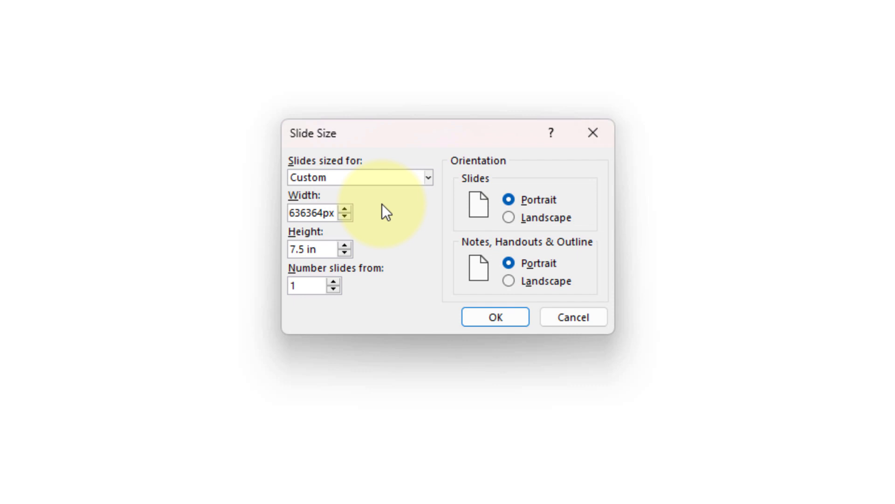
Copy the 720P slide height from the Excel workbook and set PowerPoint's custom slide height to 209.4545455px
{"action": "left_click", "coordinate": [302, 250]}
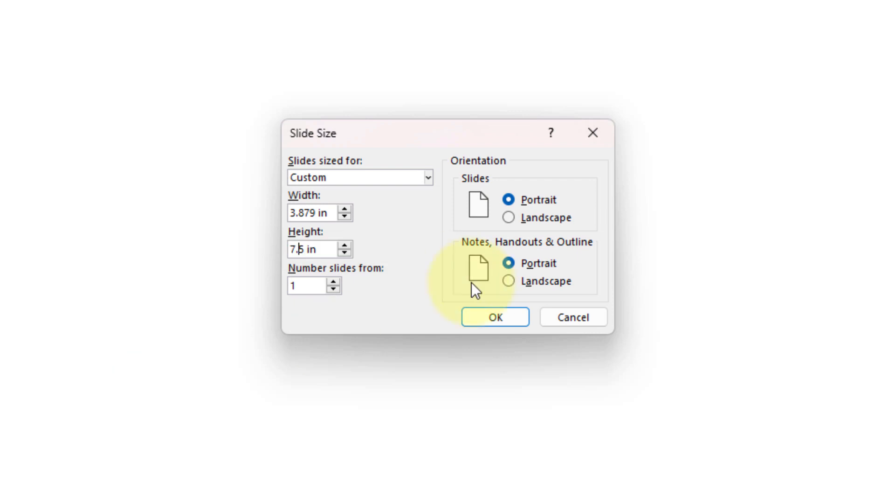
{"action": "key", "text": "super+Tab"}
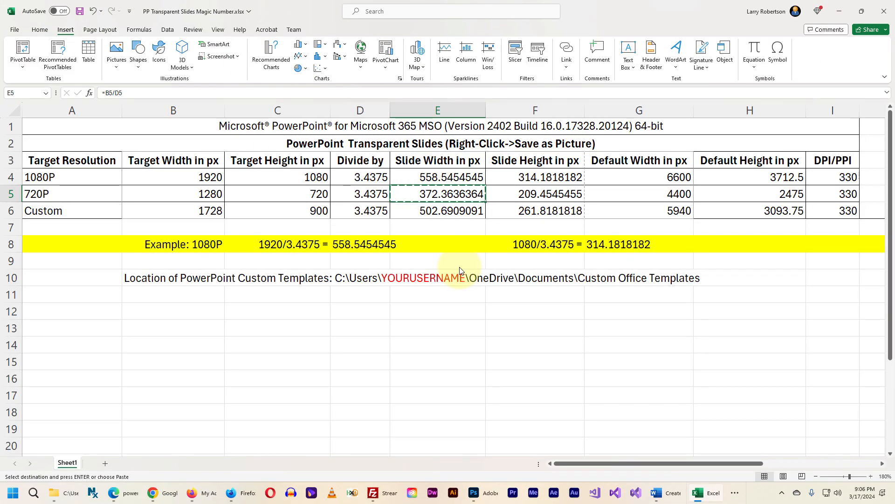
{"action": "left_click", "coordinate": [528, 199]}
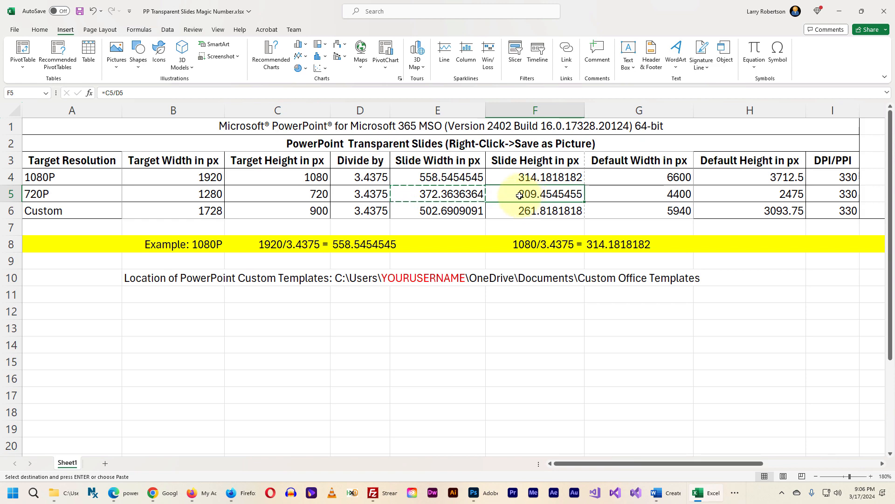
{"action": "key", "text": "ctrl+c"}
{"action": "key", "text": "alt+Tab"}
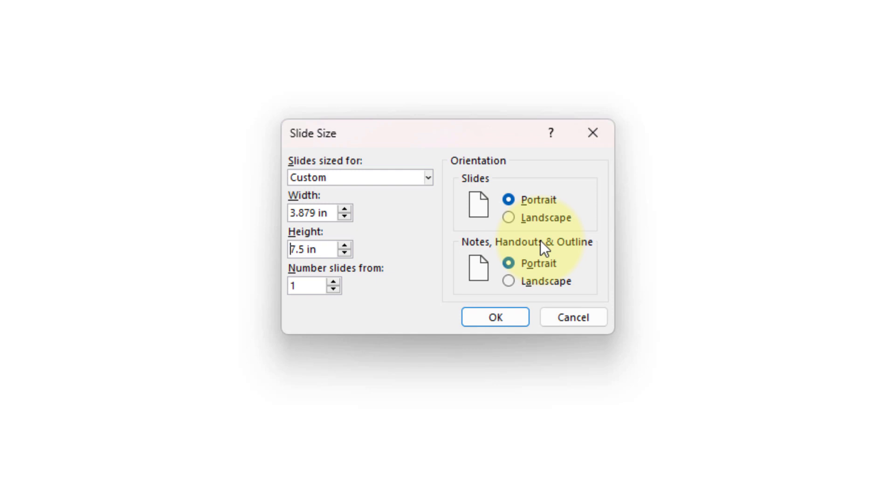
{"action": "key", "text": "ctrl+a"}
{"action": "key", "text": "BackSpace"}
{"action": "key", "text": "ctrl+v"}
{"action": "type", "text": "px"}
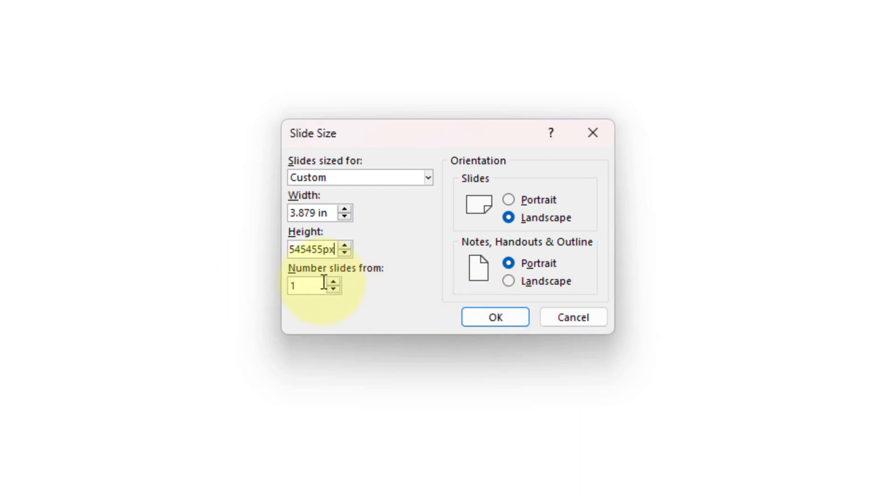
Apply the custom slide size in landscape orientation, scaling the content with Ensure Fit
{"action": "left_click", "coordinate": [304, 285]}
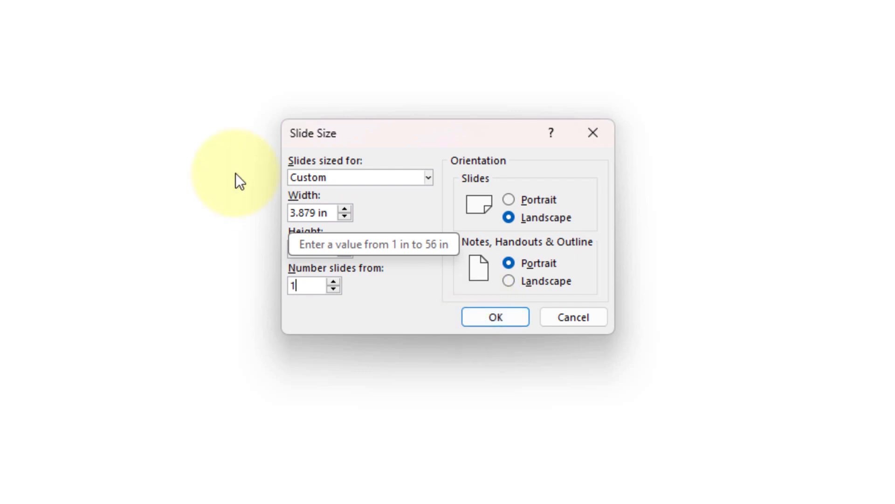
{"action": "left_click", "coordinate": [495, 317]}
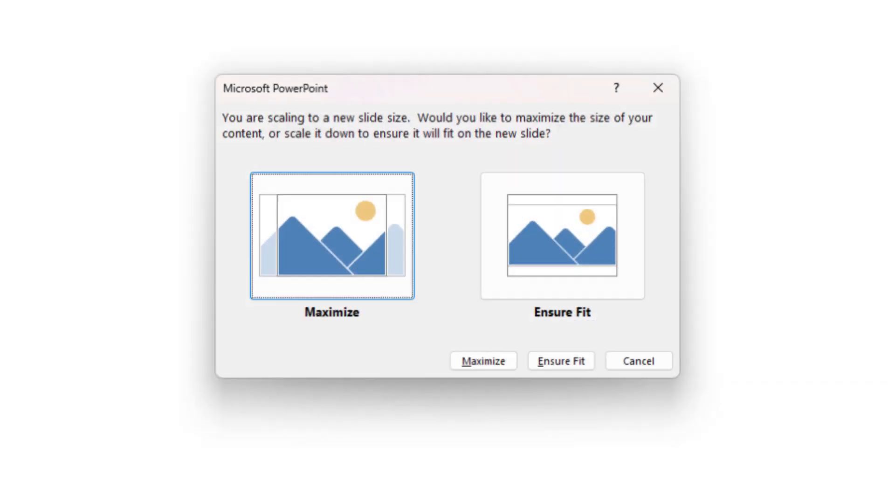
{"action": "left_click", "coordinate": [549, 231]}
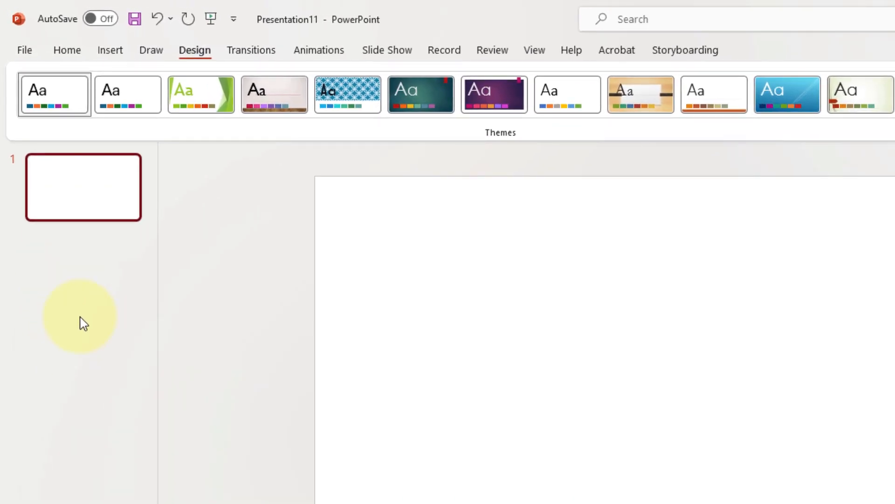
Draw a rectangle about 3.88" wide and 2.18" high covering the whole slide, its corners matched to the slide's corners
{"action": "left_click", "coordinate": [107, 51]}
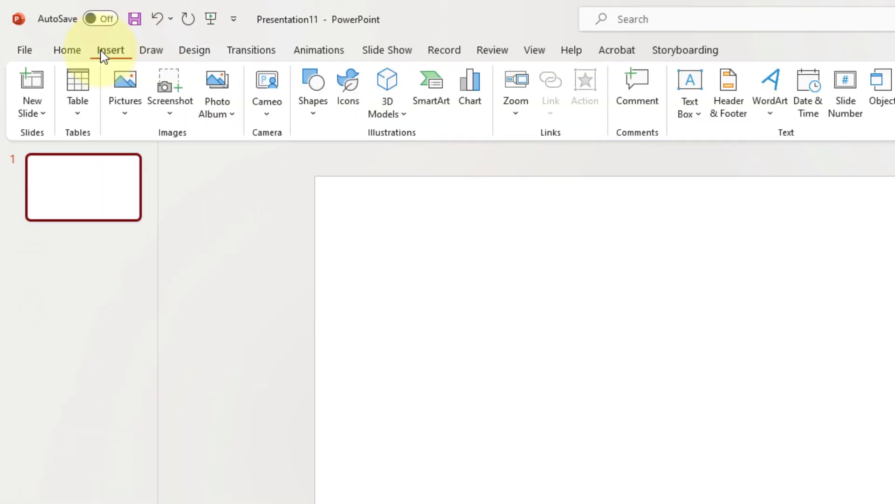
{"action": "left_click", "coordinate": [122, 113]}
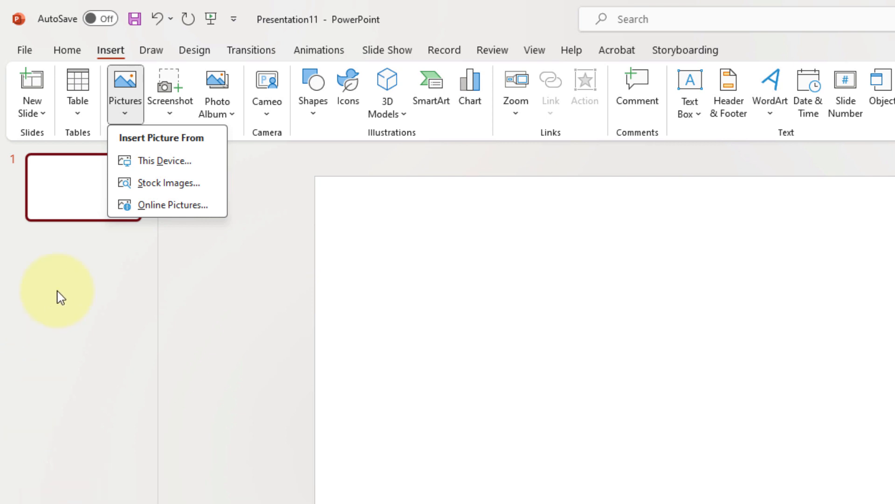
{"action": "left_click", "coordinate": [124, 119]}
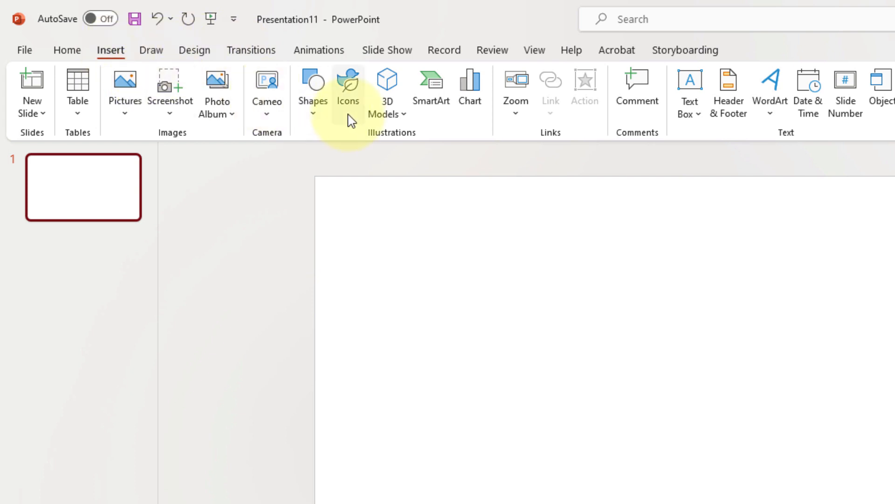
{"action": "left_click", "coordinate": [308, 117]}
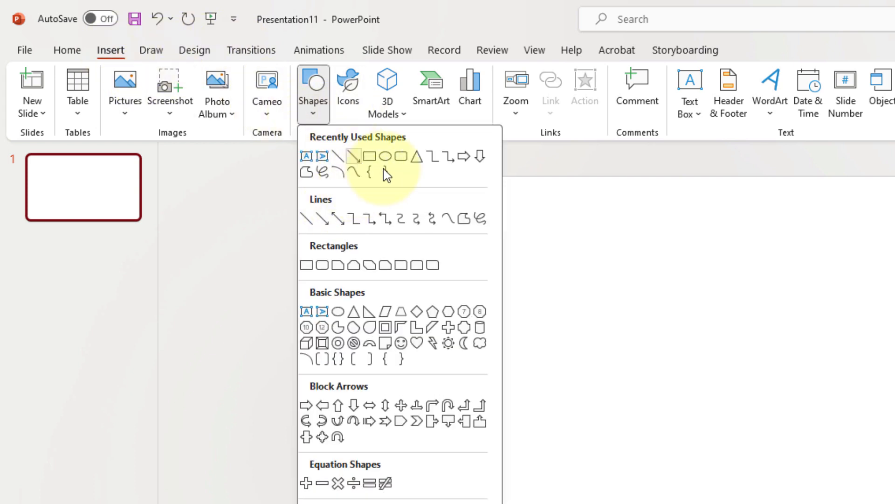
{"action": "left_click", "coordinate": [369, 155]}
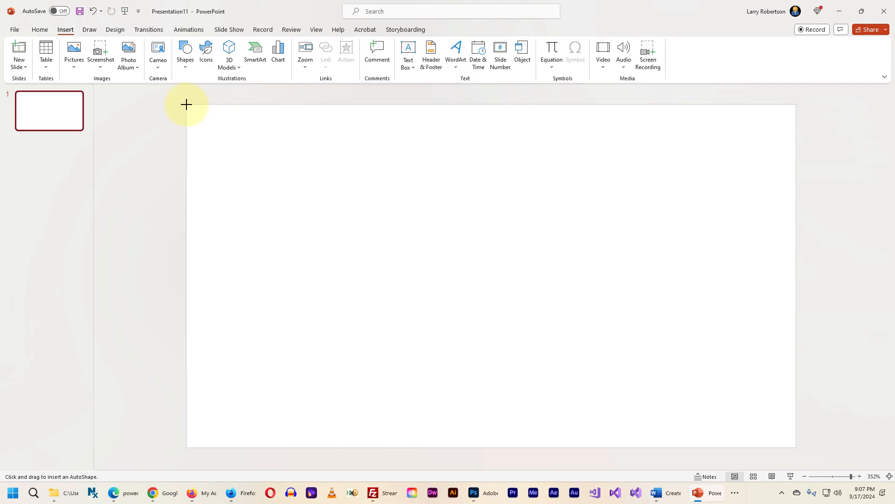
{"action": "left_click_drag", "start_coordinate": [186, 104], "coordinate": [794, 448]}
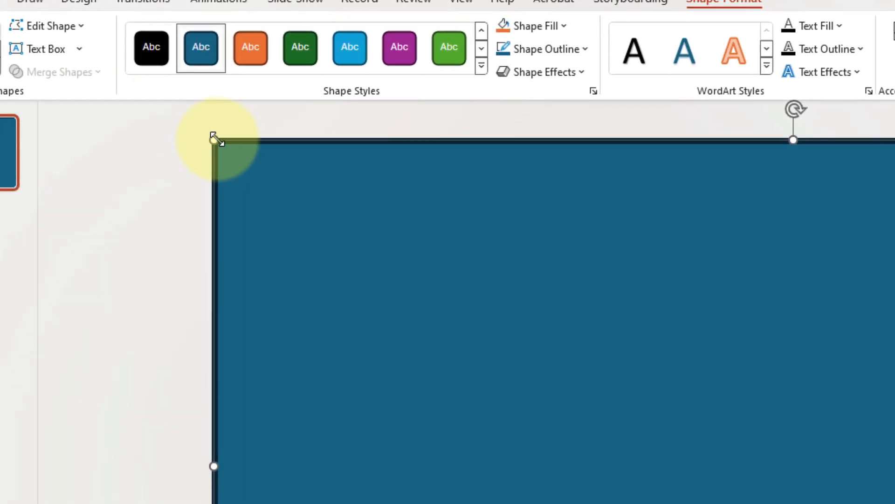
{"action": "mouse_move", "coordinate": [214, 138]}
{"action": "left_mouse_down"}
{"action": "mouse_move", "coordinate": [236, 155]}
{"action": "mouse_move", "coordinate": [218, 146]}
{"action": "left_mouse_up"}
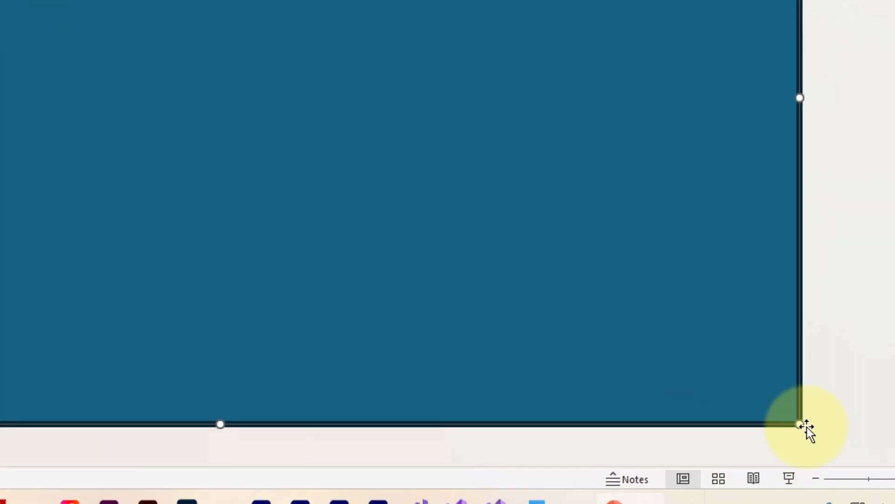
{"action": "mouse_move", "coordinate": [799, 424]}
{"action": "left_mouse_down"}
{"action": "mouse_move", "coordinate": [784, 416]}
{"action": "mouse_move", "coordinate": [801, 418]}
{"action": "left_mouse_up"}
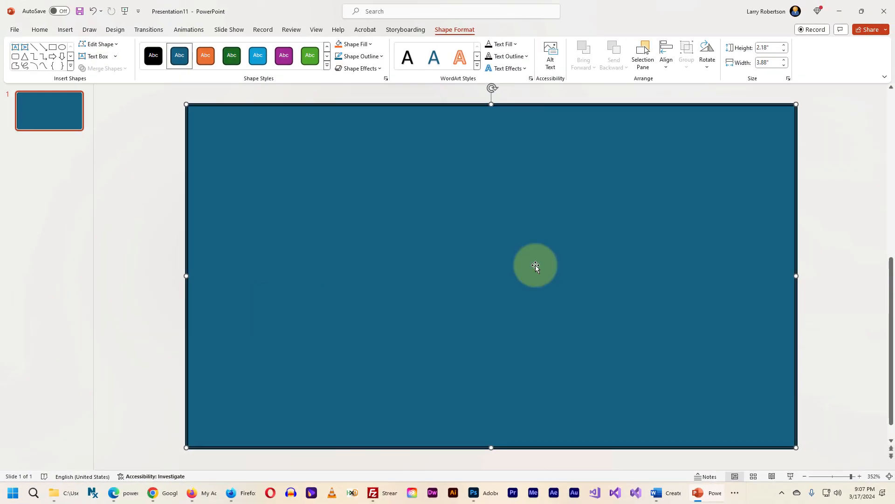
Format the full-slide rectangle with 100% fill transparency and no outline
{"action": "right_click", "coordinate": [424, 203]}
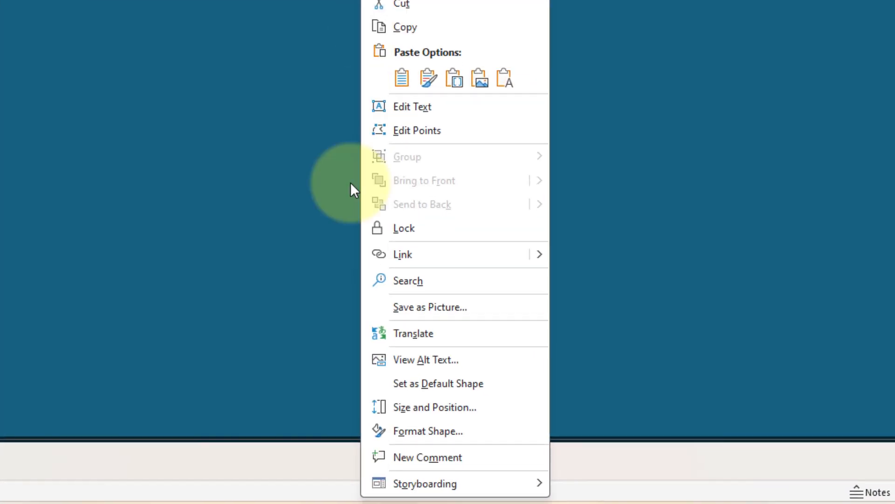
{"action": "left_click", "coordinate": [390, 432]}
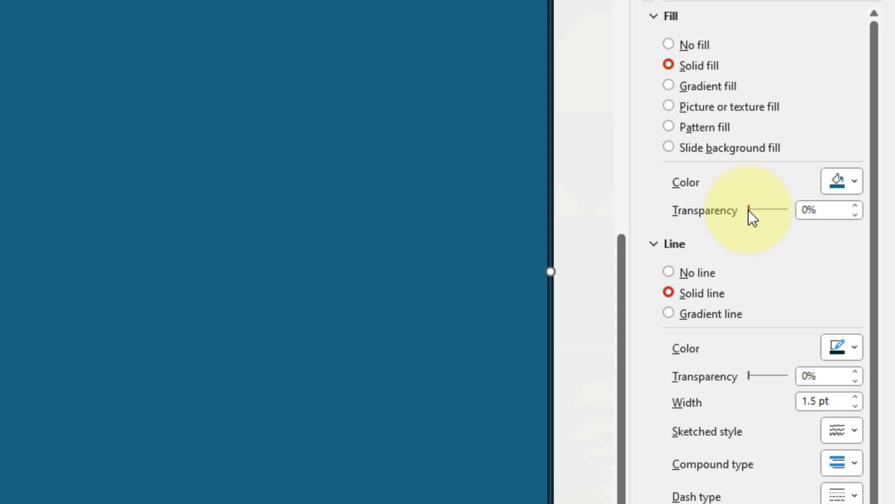
{"action": "left_click_drag", "start_coordinate": [749, 210], "coordinate": [802, 209]}
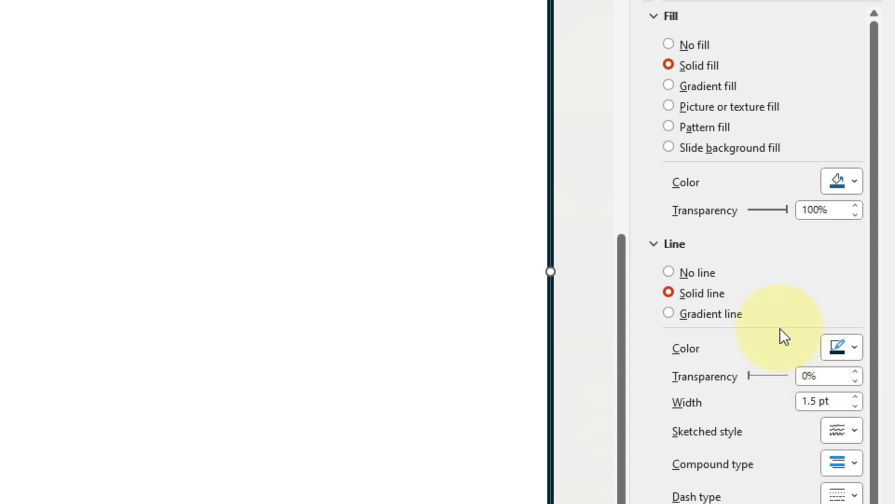
{"action": "left_click", "coordinate": [668, 272]}
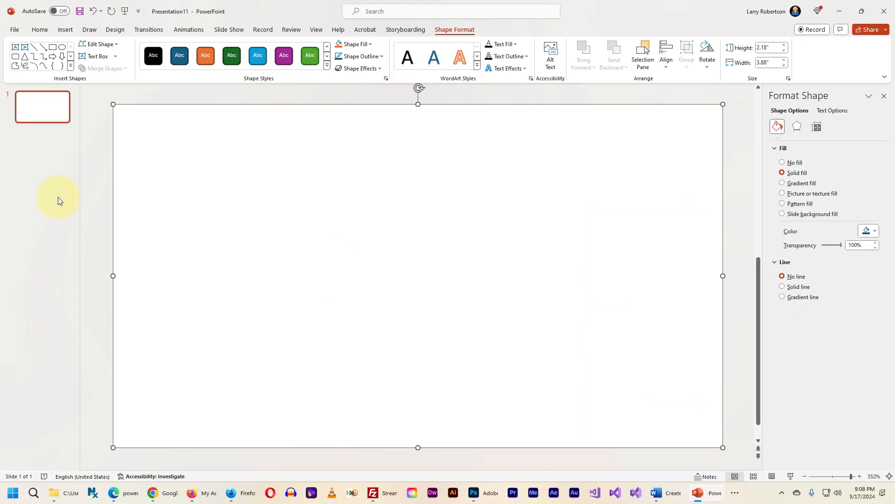
Select the invisible full-slide rectangle and lock it in place
{"action": "left_click", "coordinate": [52, 193]}
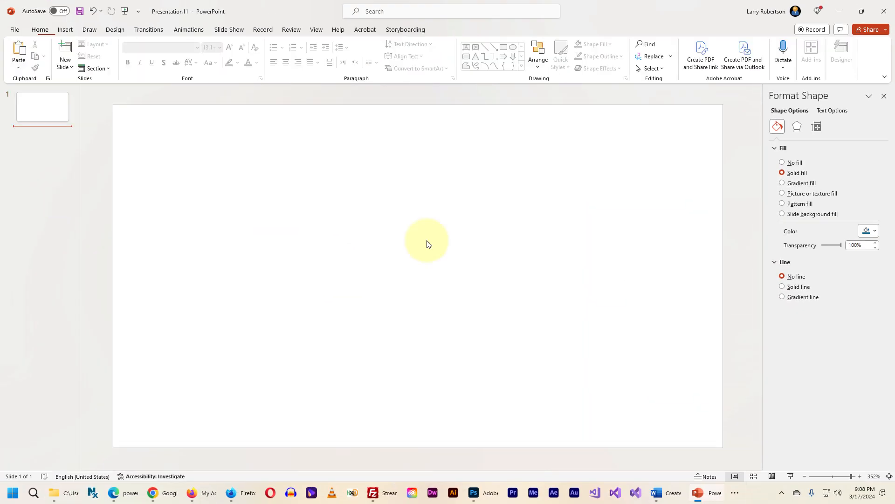
{"action": "left_click", "coordinate": [336, 190]}
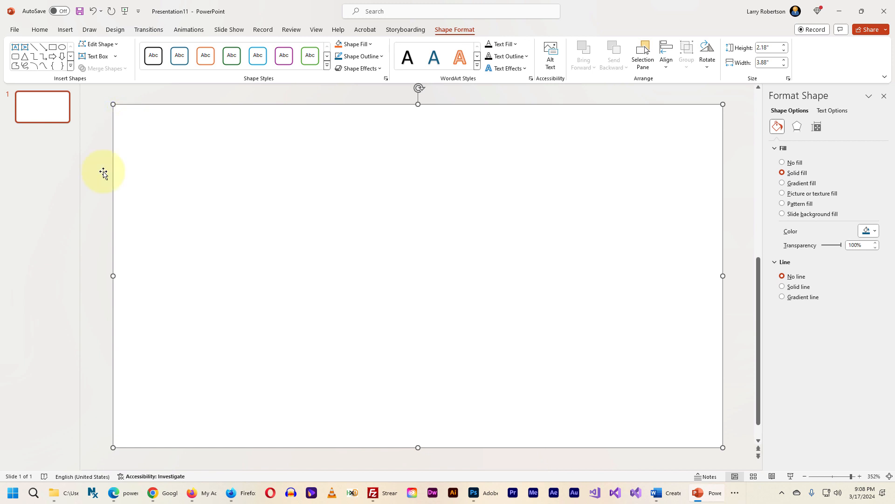
{"action": "right_click", "coordinate": [248, 178]}
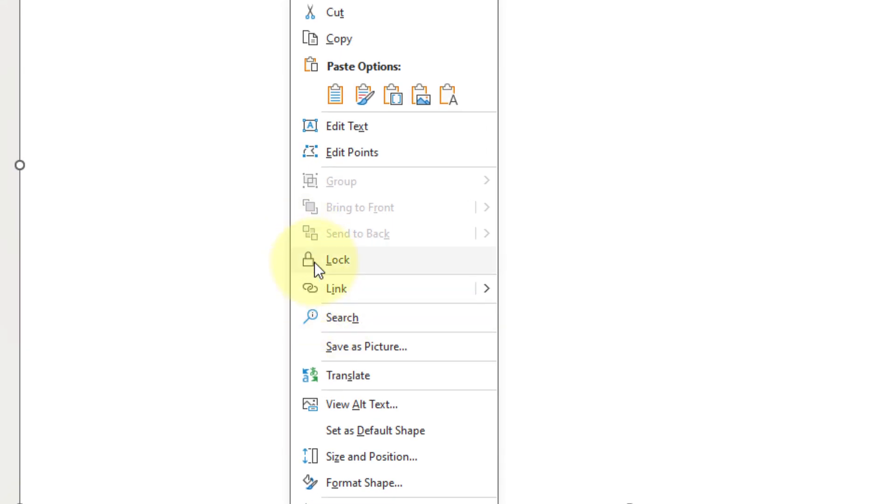
{"action": "left_click", "coordinate": [314, 261]}
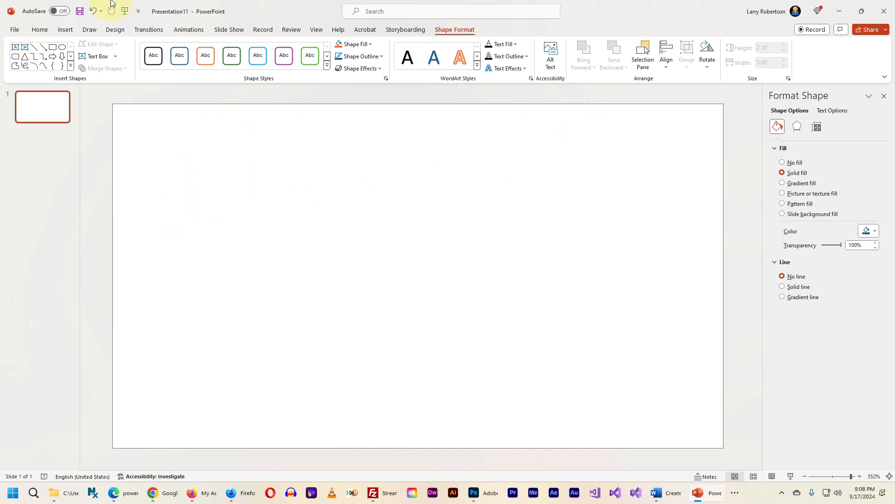
Insert the picture funny_dog_1728X900.png from the Pictures folder on this device onto the slide
{"action": "left_click", "coordinate": [60, 29]}
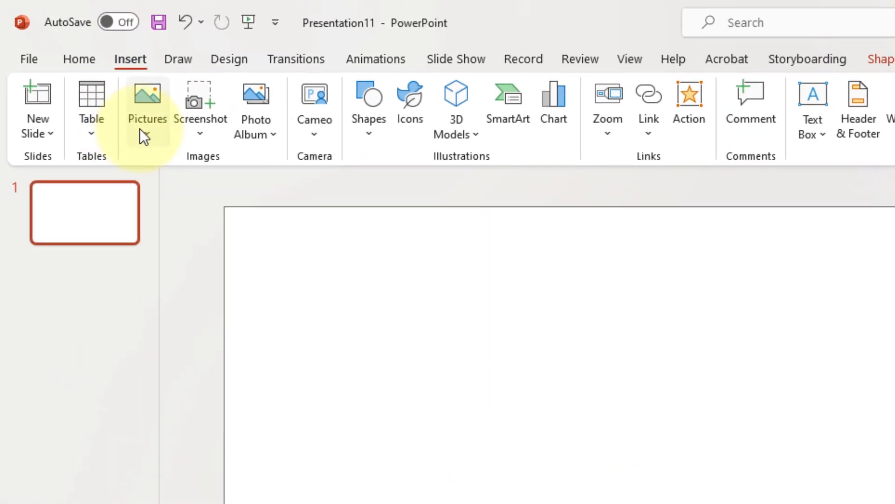
{"action": "left_click", "coordinate": [70, 65]}
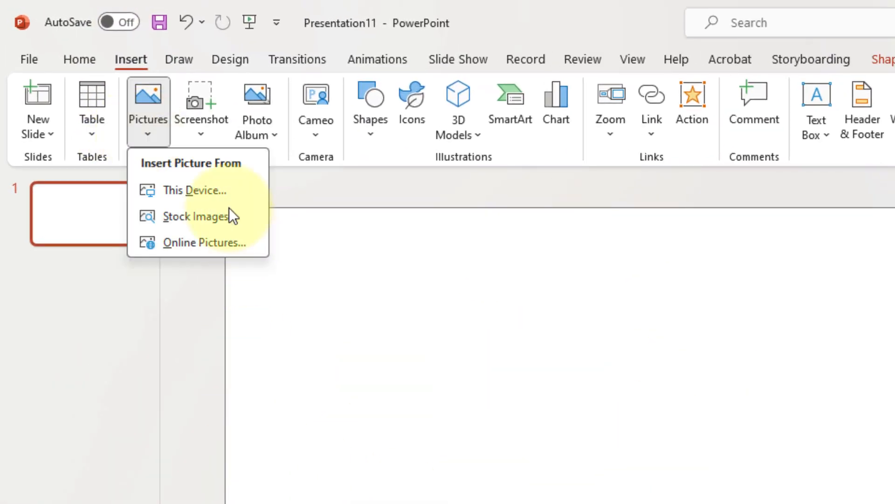
{"action": "left_click", "coordinate": [194, 190]}
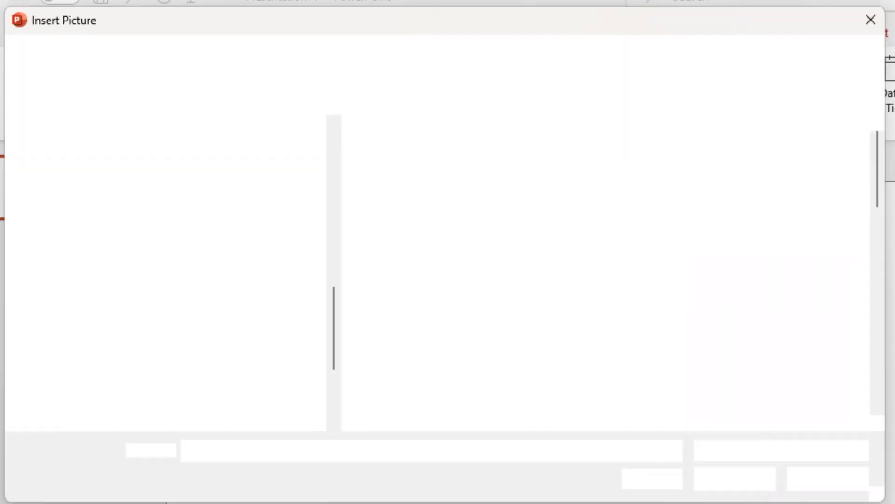
{"action": "scroll", "coordinate": [476, 389], "scroll_direction": "down", "scroll_amount": 10}
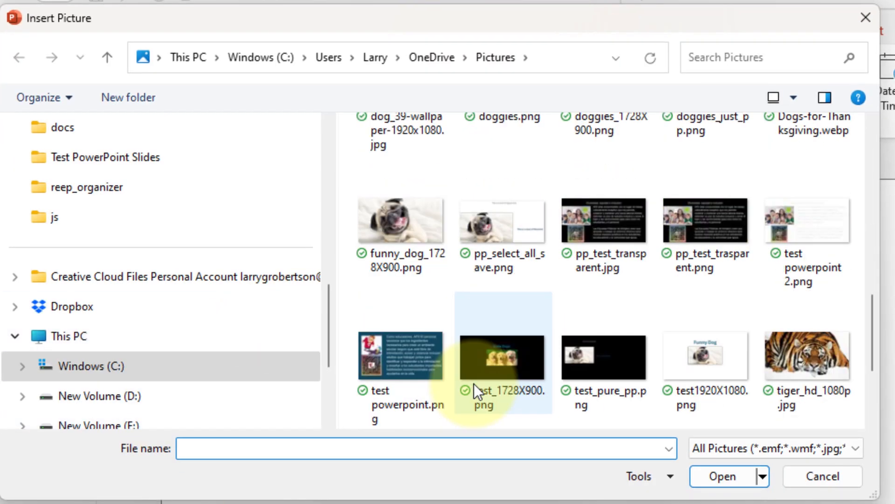
{"action": "left_click", "coordinate": [404, 213]}
{"action": "double_click", "coordinate": [403, 212]}
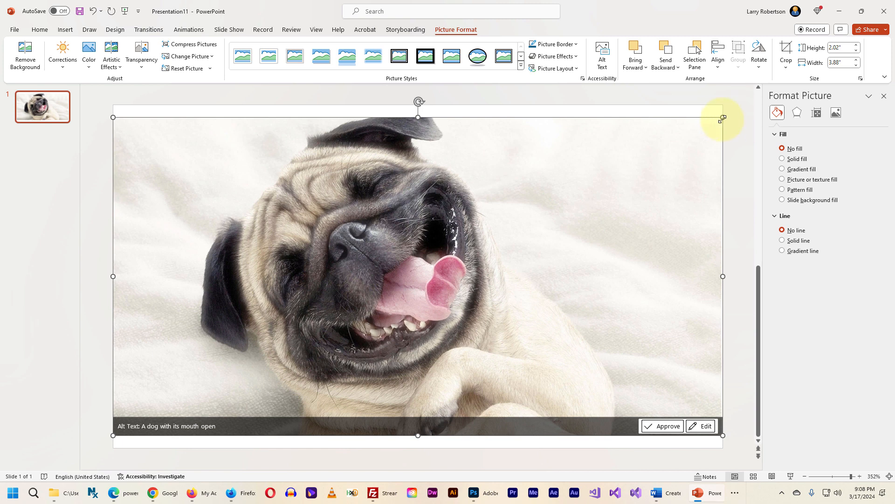
Shrink the dog picture to about 2.12" wide and 1.11" high, and centre it on the slide
{"action": "left_click_drag", "start_coordinate": [723, 119], "coordinate": [446, 262]}
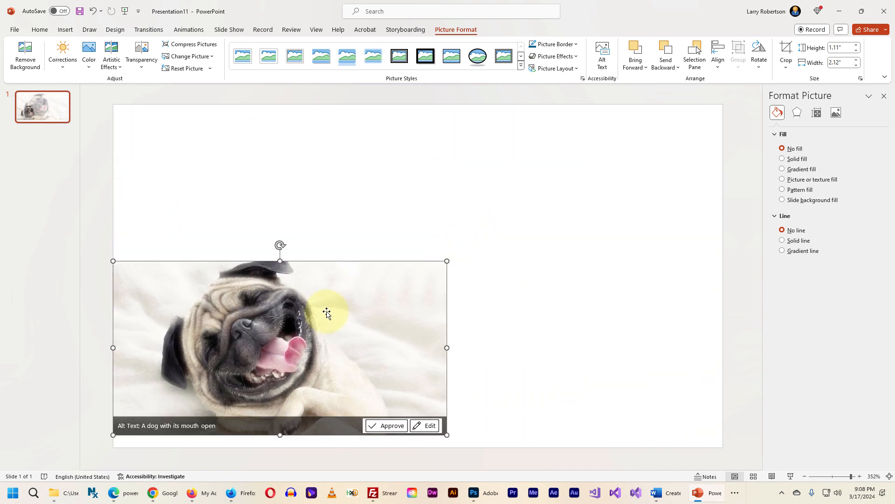
{"action": "left_click_drag", "start_coordinate": [325, 314], "coordinate": [462, 238]}
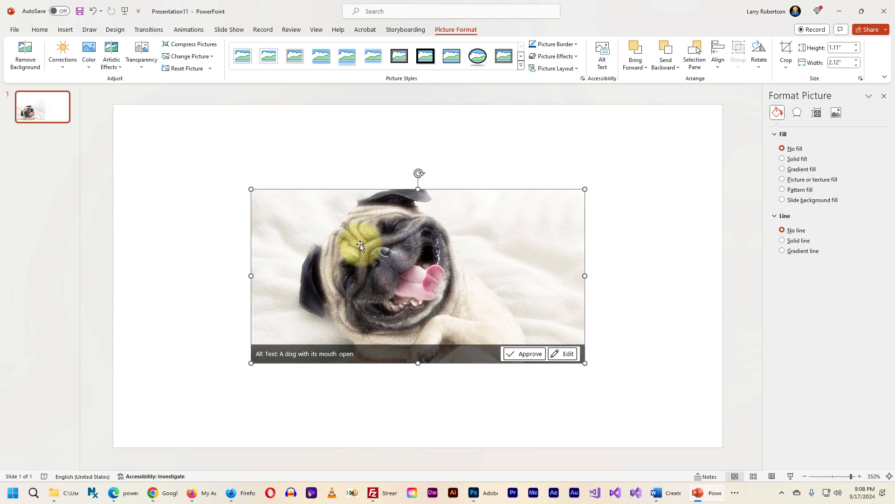
Add "Your text here" WordArt in the fifth style of the first row at 18 pt and place it above the dog picture
{"action": "left_click", "coordinate": [75, 31]}
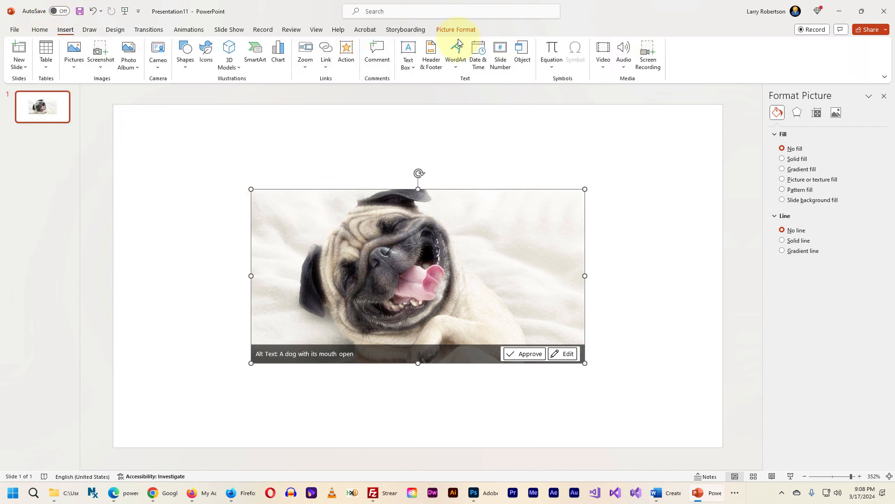
{"action": "left_click", "coordinate": [455, 53]}
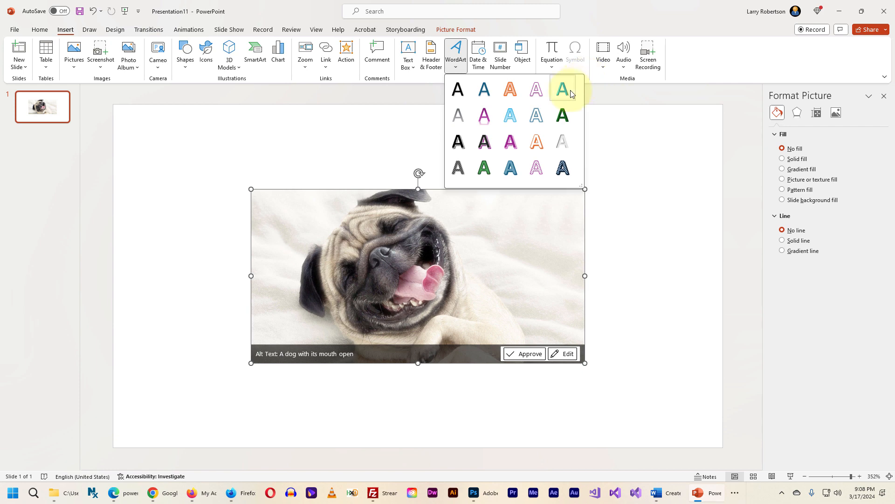
{"action": "left_click", "coordinate": [570, 90]}
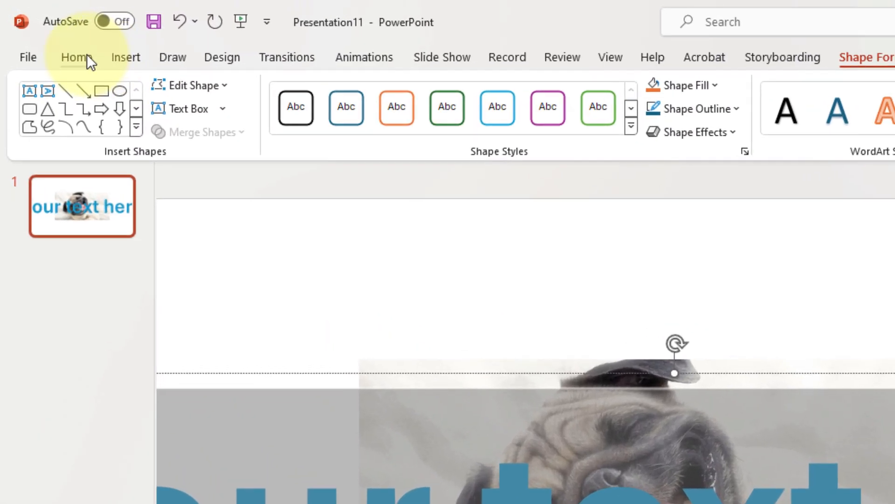
{"action": "left_click", "coordinate": [76, 57]}
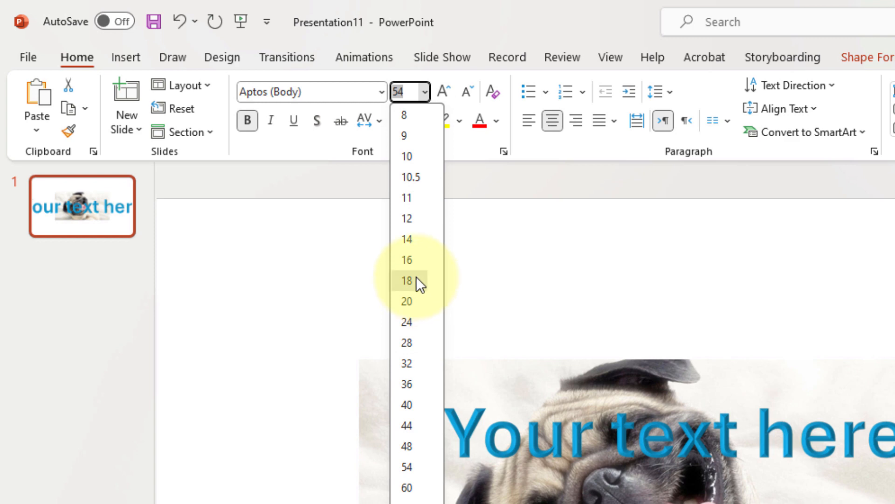
{"action": "left_click", "coordinate": [416, 276]}
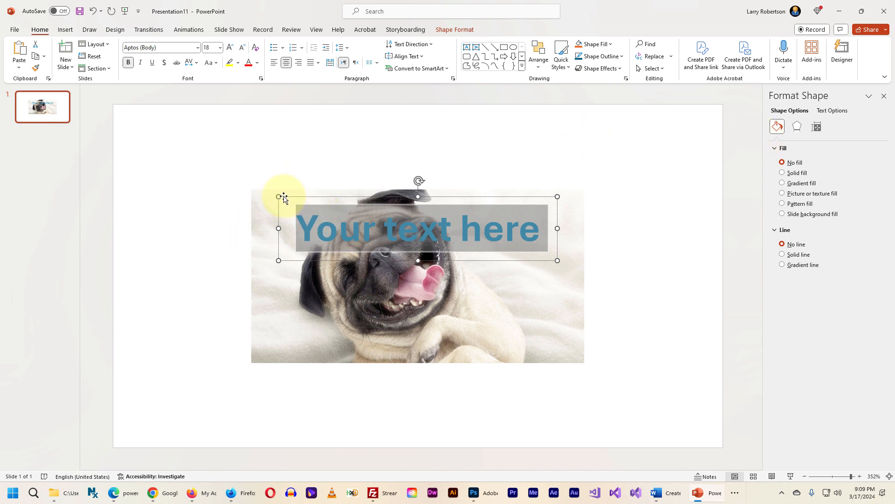
{"action": "left_click_drag", "start_coordinate": [284, 197], "coordinate": [282, 128]}
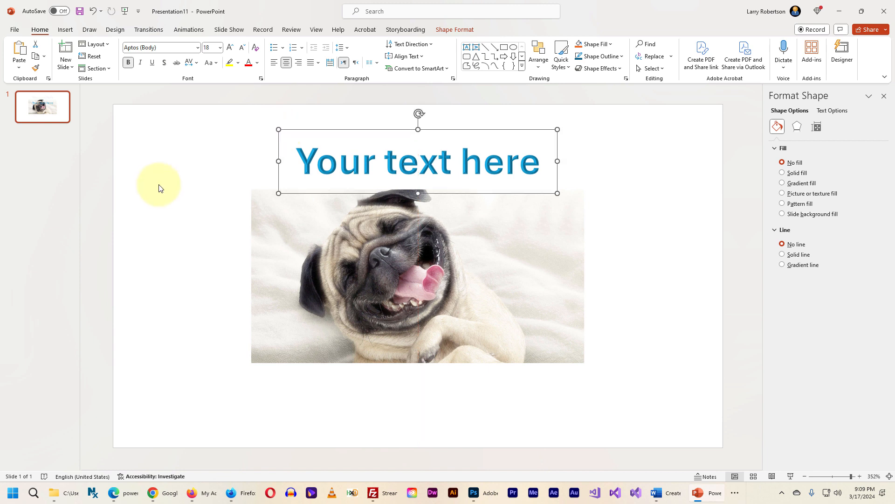
Unlock the transparent full-slide rectangle behind the dog picture and the WordArt
{"action": "left_click", "coordinate": [183, 159]}
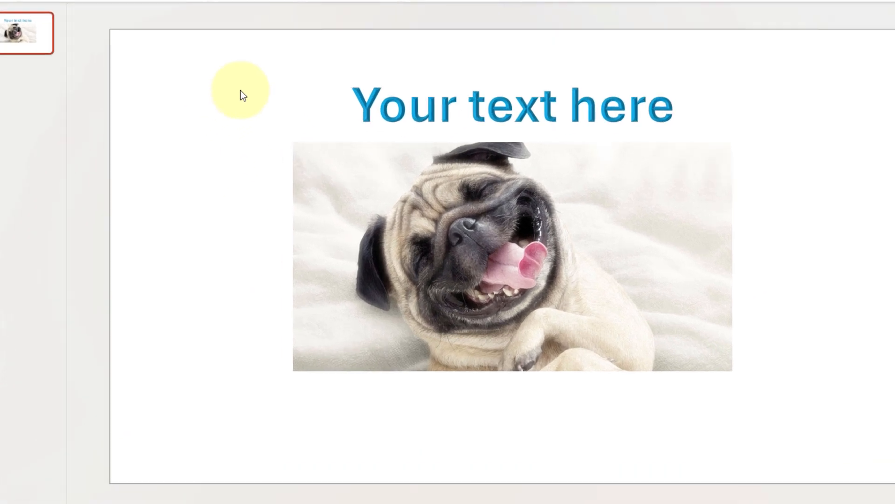
{"action": "right_click", "coordinate": [214, 155]}
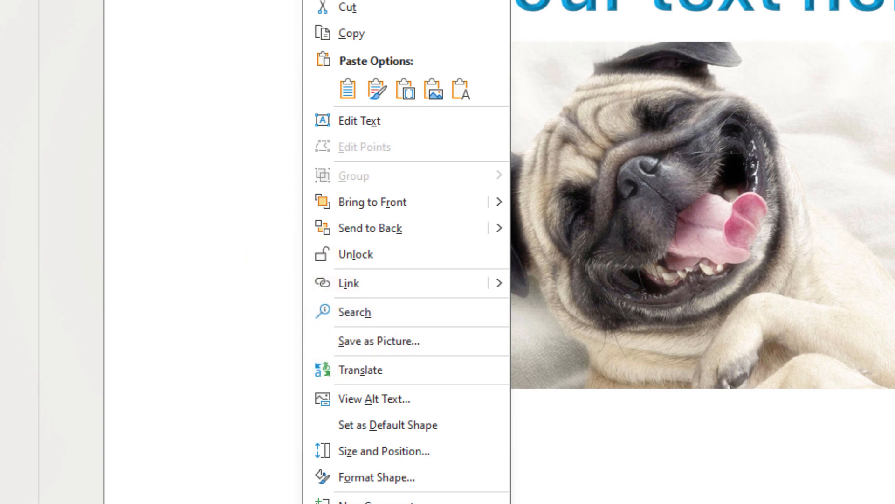
{"action": "key", "text": "Escape"}
{"action": "right_click", "coordinate": [223, 503]}
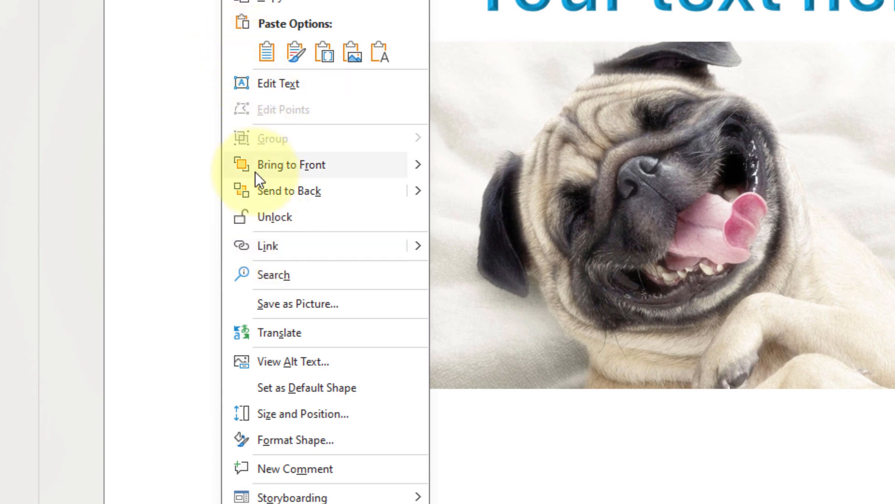
{"action": "left_click", "coordinate": [261, 219]}
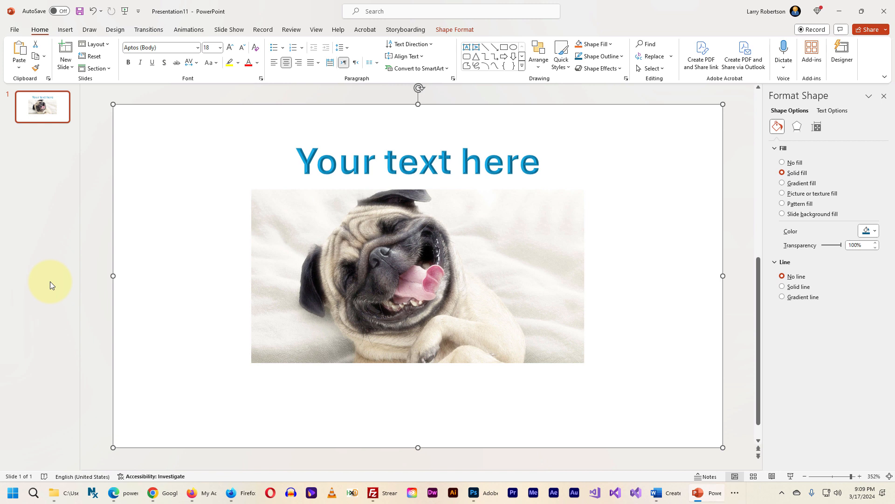
Save all objects on the slide together as a PNG picture named "scaled 16X9 720p.png" in the Test PowerPoint Slides folder
{"action": "key", "text": "ctrl+a"}
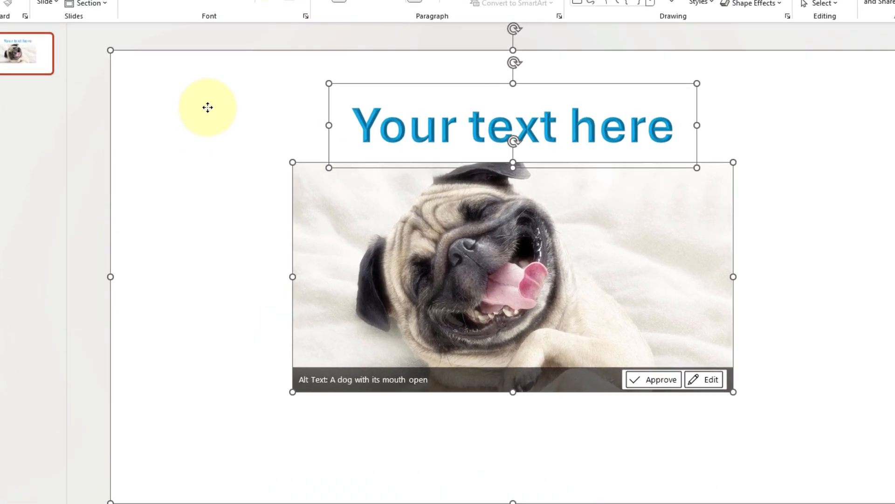
{"action": "right_click", "coordinate": [186, 148]}
{"action": "left_click", "coordinate": [289, 315]}
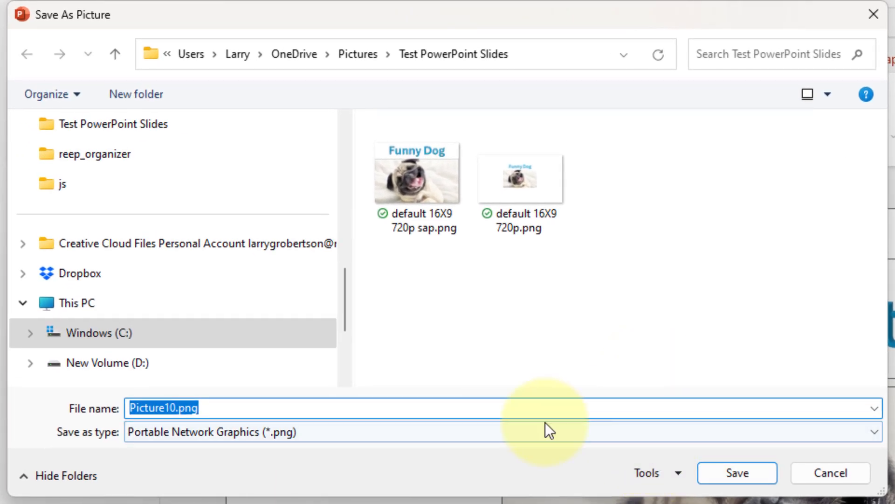
{"action": "left_click", "coordinate": [177, 408]}
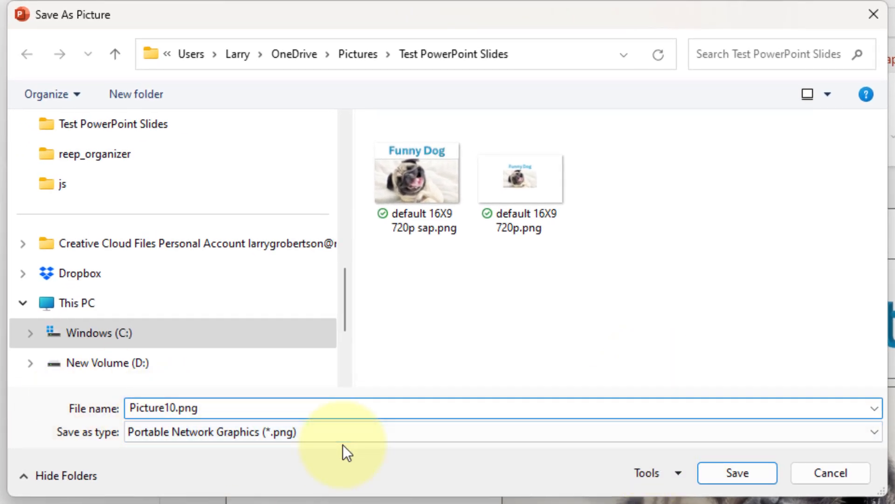
{"action": "key", "text": "shift+Home"}
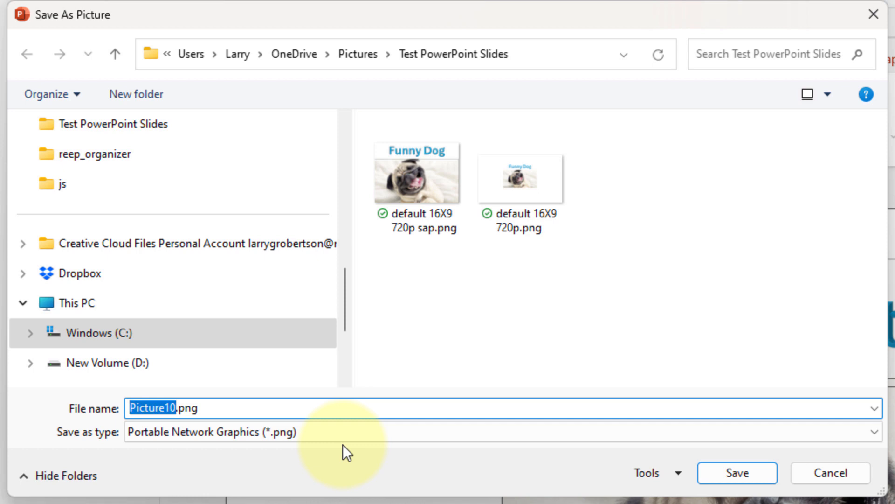
{"action": "type", "text": "scale"}
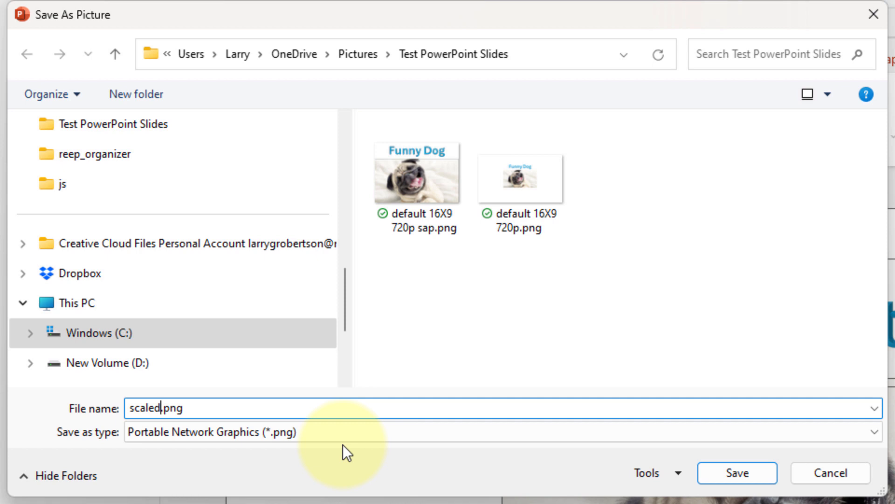
{"action": "type", "text": "d 16X9"}
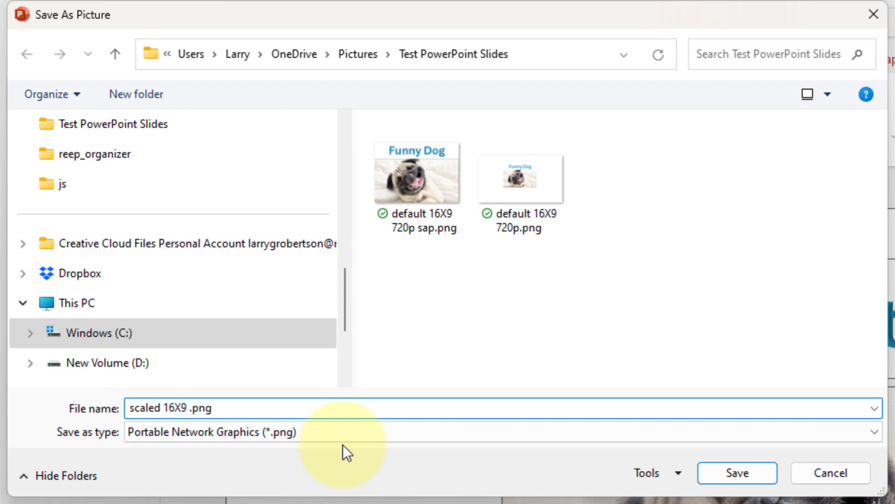
{"action": "type", "text": " 720p"}
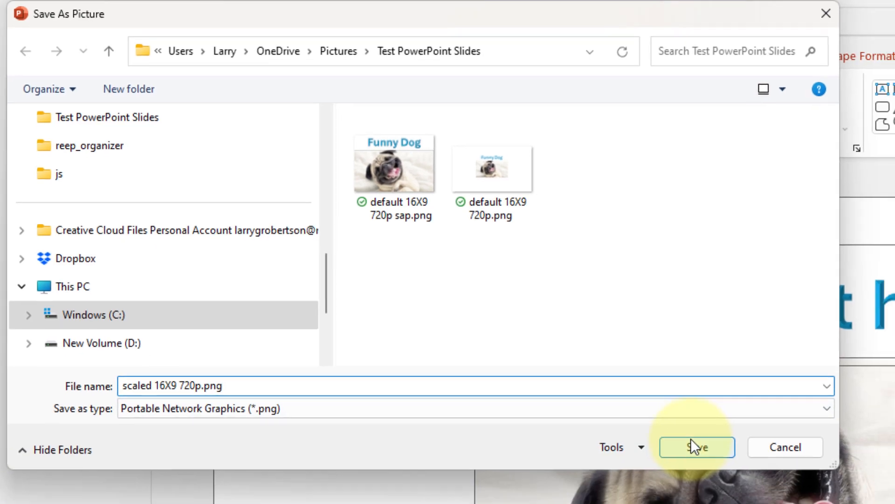
{"action": "left_click", "coordinate": [691, 439]}
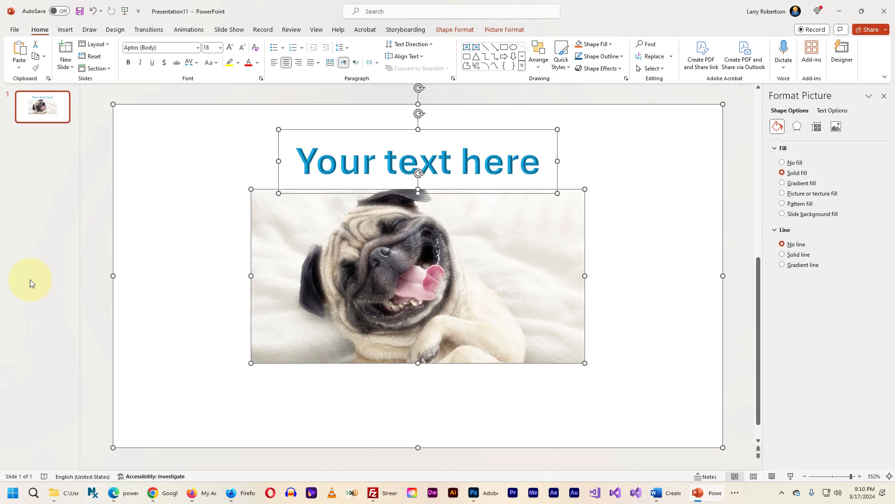
Switch to File Explorer and open scaled 16X9 720p.png with Adobe Photoshop 2024
{"action": "mouse_move", "coordinate": [63, 493]}
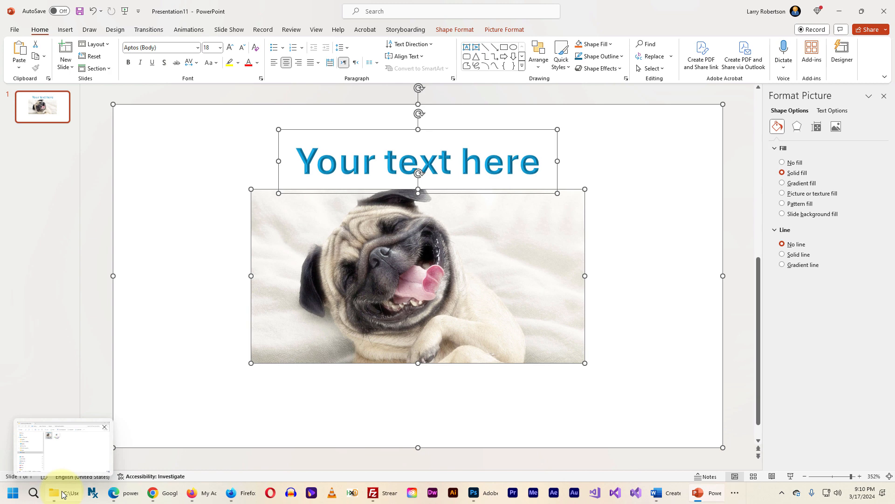
{"action": "left_click", "coordinate": [77, 445]}
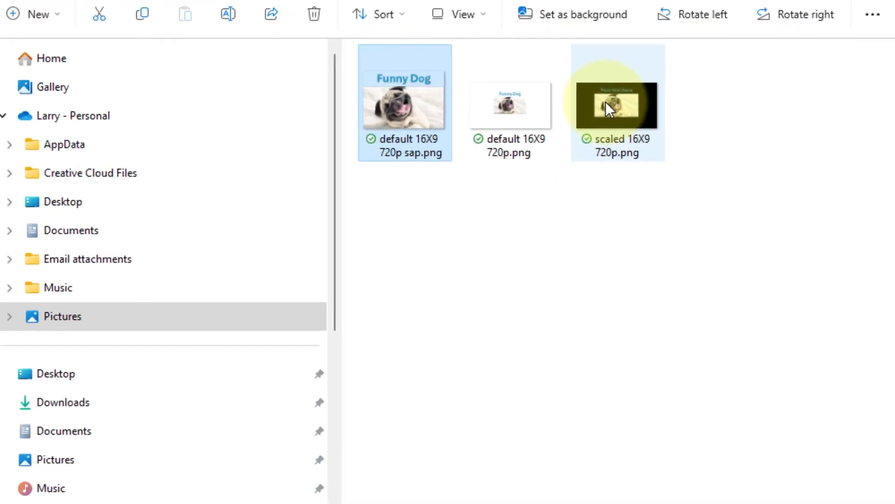
{"action": "mouse_move", "coordinate": [530, 174]}
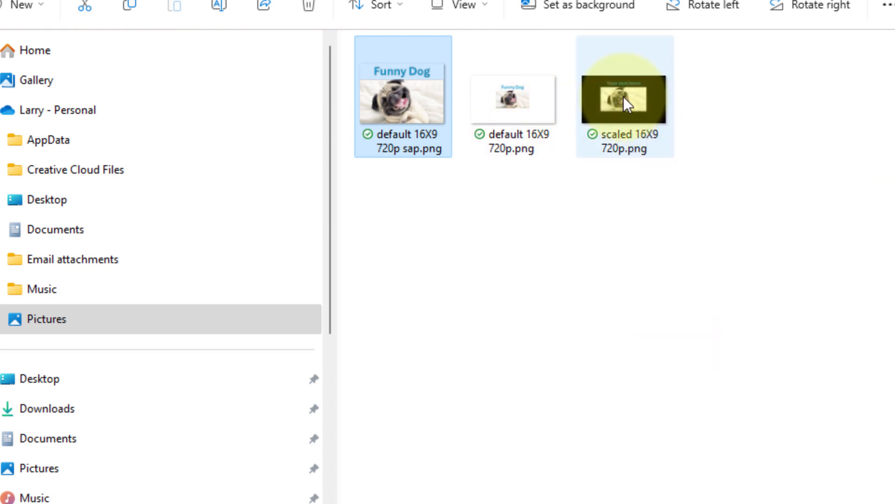
{"action": "mouse_move", "coordinate": [623, 97]}
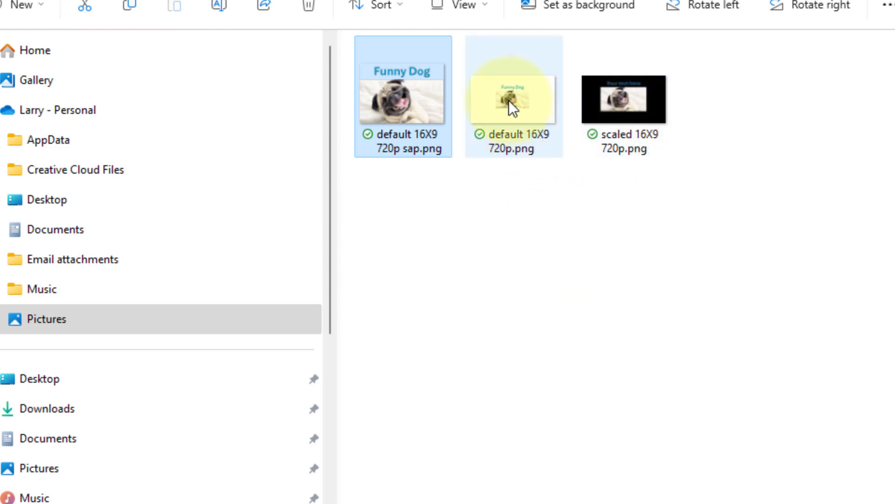
{"action": "mouse_move", "coordinate": [512, 108]}
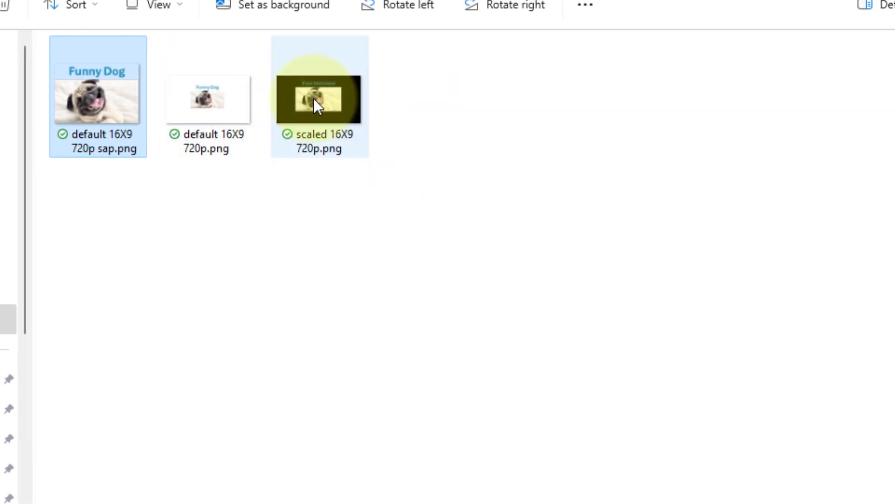
{"action": "right_click", "coordinate": [313, 99]}
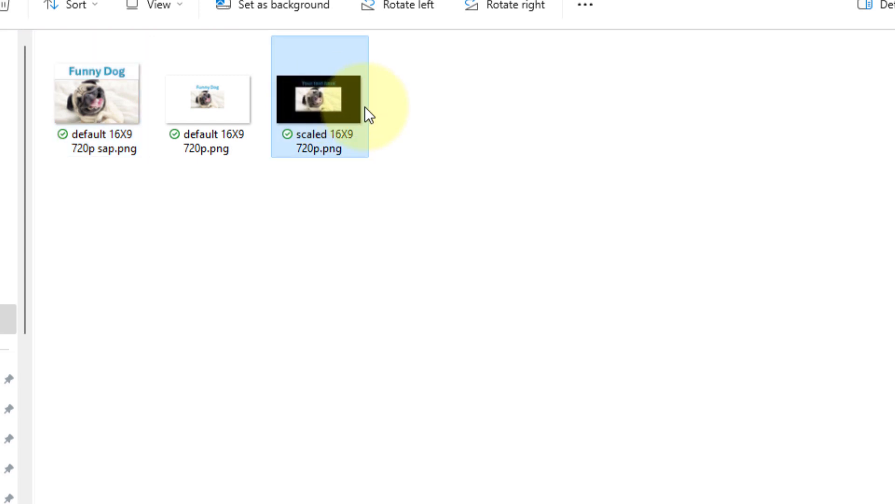
{"action": "mouse_move", "coordinate": [417, 146]}
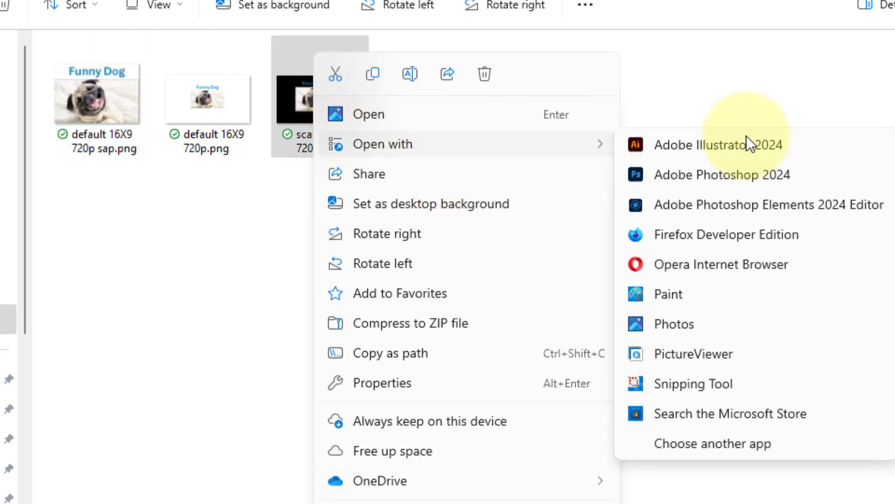
{"action": "left_click", "coordinate": [690, 187]}
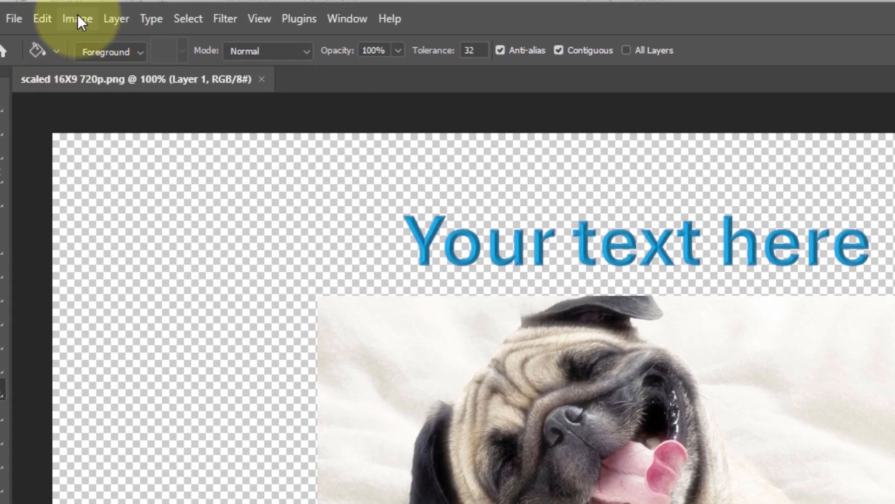
Check the width, height and resolution of the opened PNG in Photoshop's Image Size settings
{"action": "left_click", "coordinate": [78, 18]}
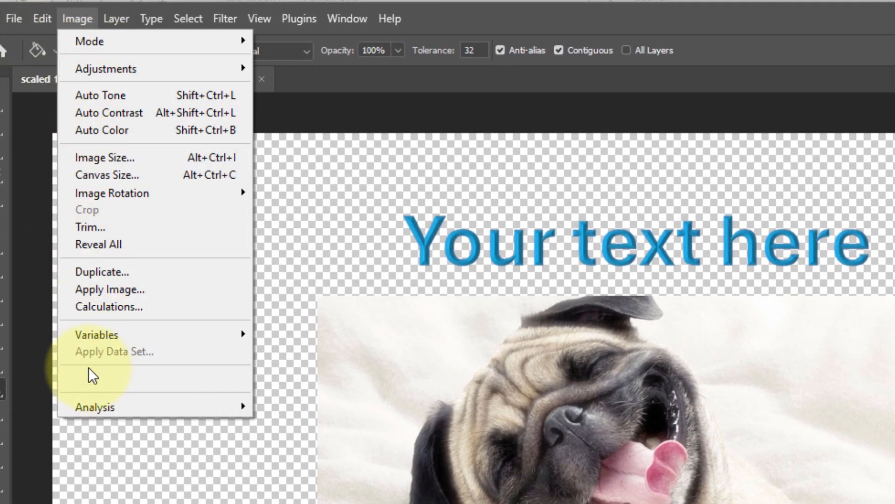
{"action": "left_click", "coordinate": [150, 158]}
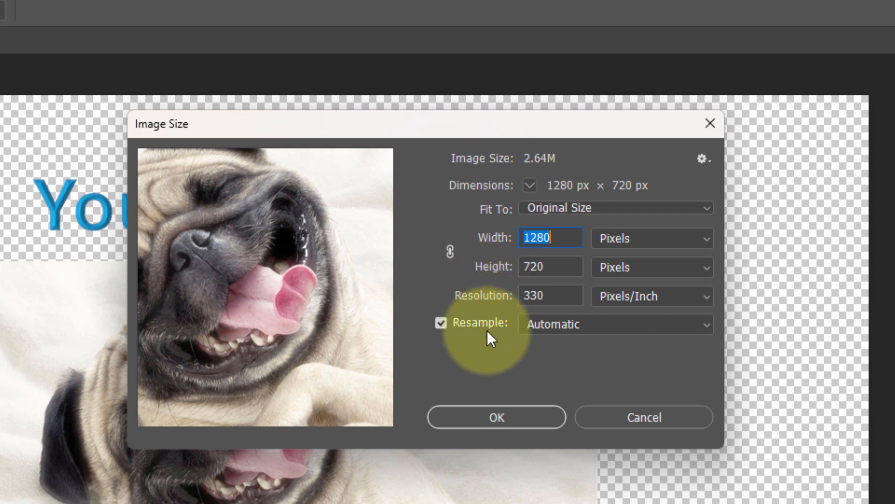
Inspect the image's resolution value in the Image Size settings and close them without applying any change
{"action": "double_click", "coordinate": [537, 295]}
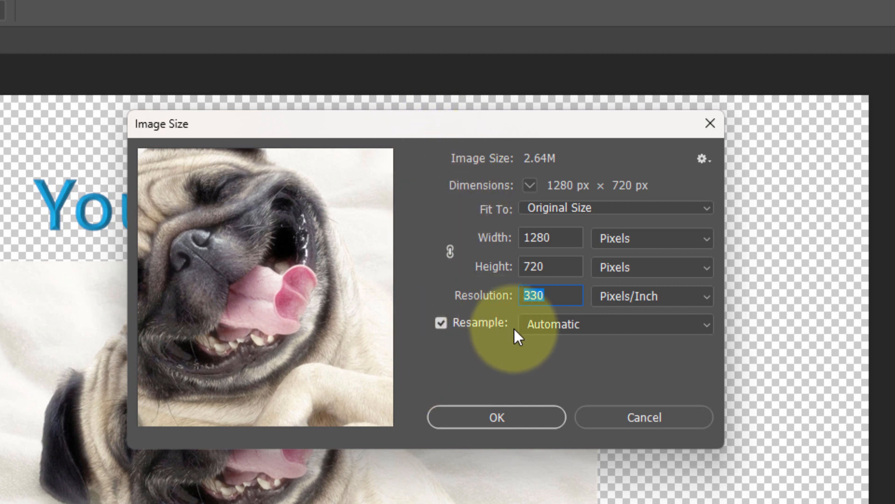
{"action": "left_click", "coordinate": [449, 254]}
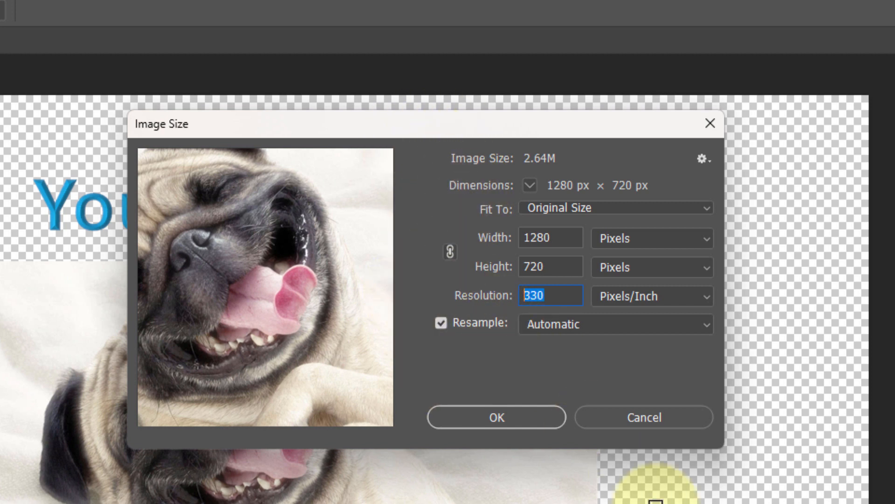
{"action": "left_click", "coordinate": [639, 417], "text": "alt"}
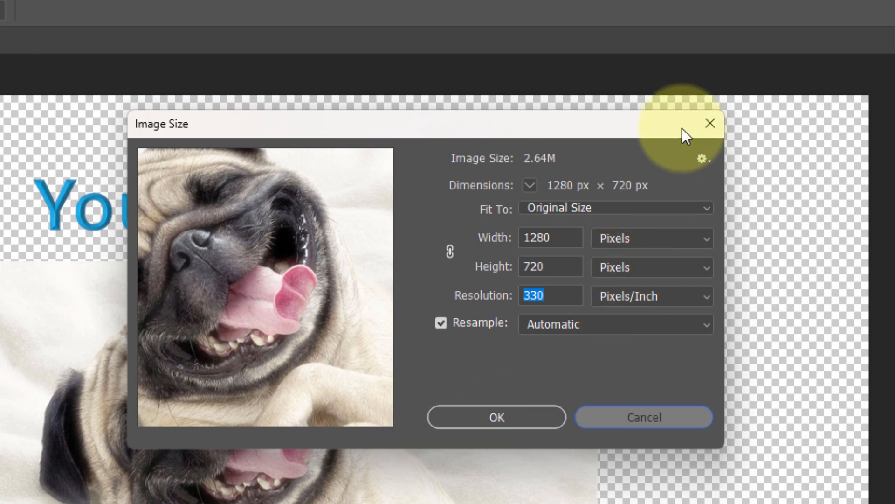
{"action": "left_click", "coordinate": [706, 123]}
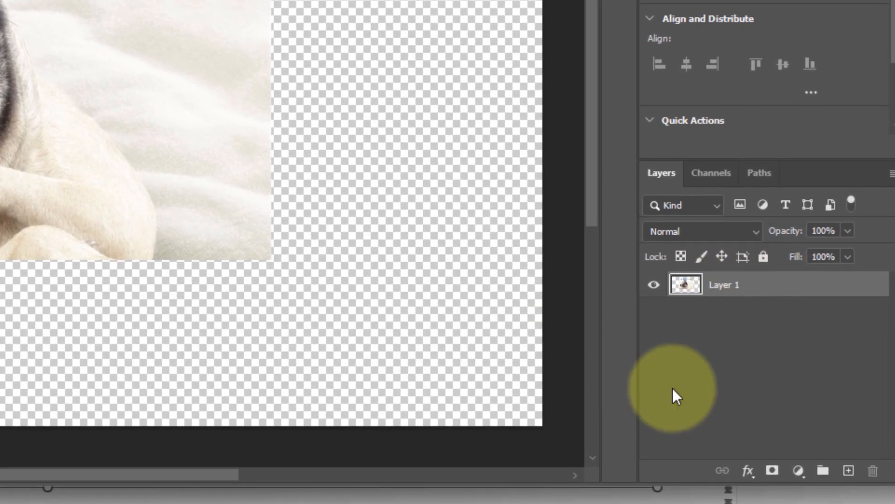
Add a new layer beneath the dog and text layer and name it "background"
{"action": "left_click", "coordinate": [849, 471]}
{"action": "left_click_drag", "start_coordinate": [703, 286], "coordinate": [716, 321]}
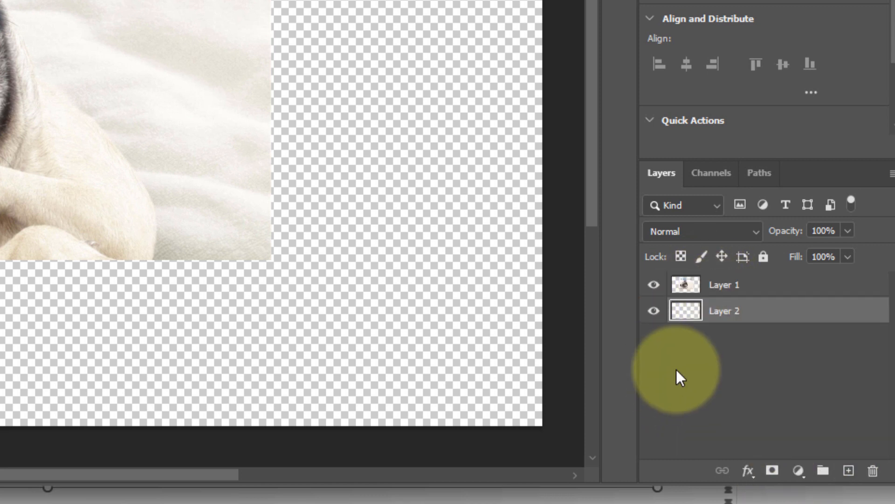
{"action": "double_click", "coordinate": [735, 314]}
{"action": "type", "text": "b"}
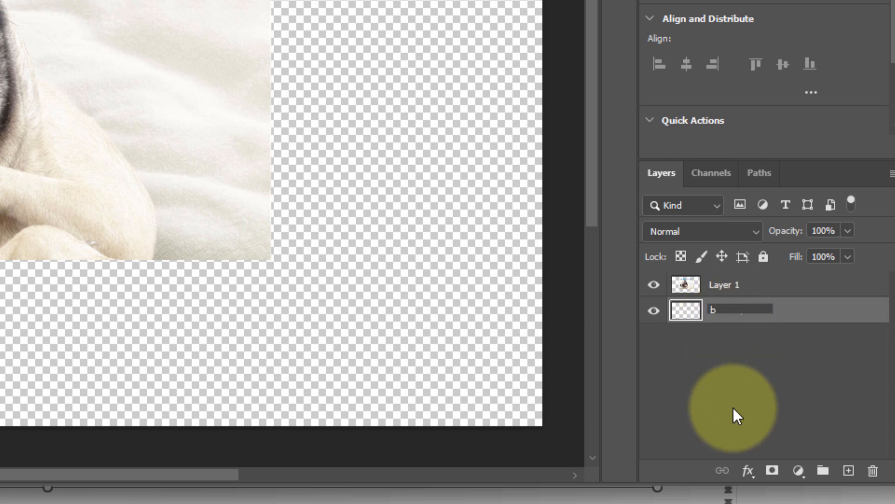
{"action": "type", "text": "ackground"}
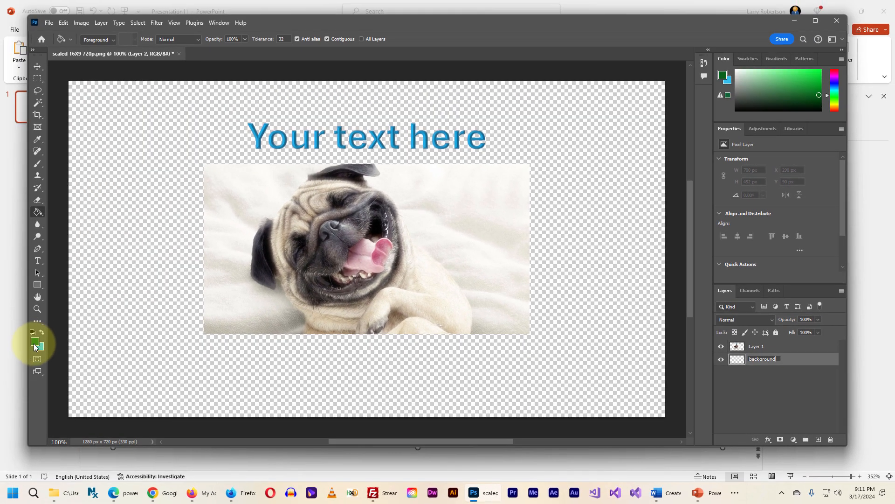
Make light blue (#33bdef) the foreground colour and fill the background layer with it using the Paint Bucket tool
{"action": "left_click", "coordinate": [42, 332]}
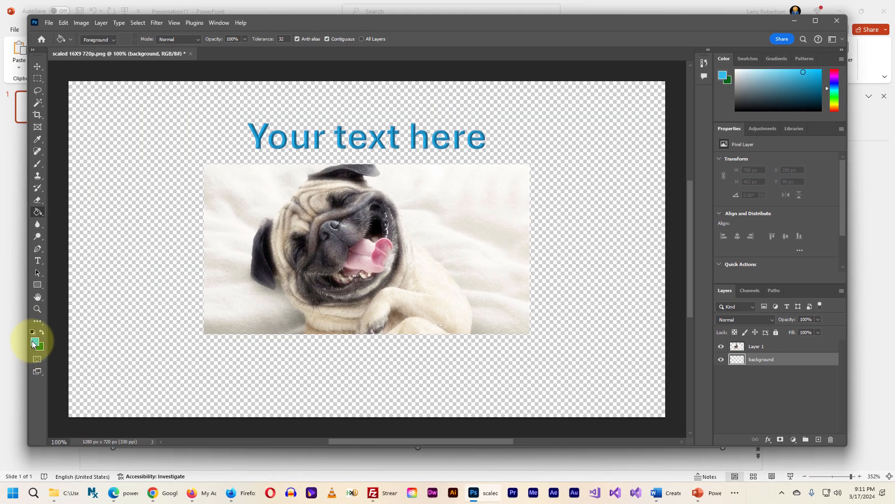
{"action": "left_click", "coordinate": [35, 344]}
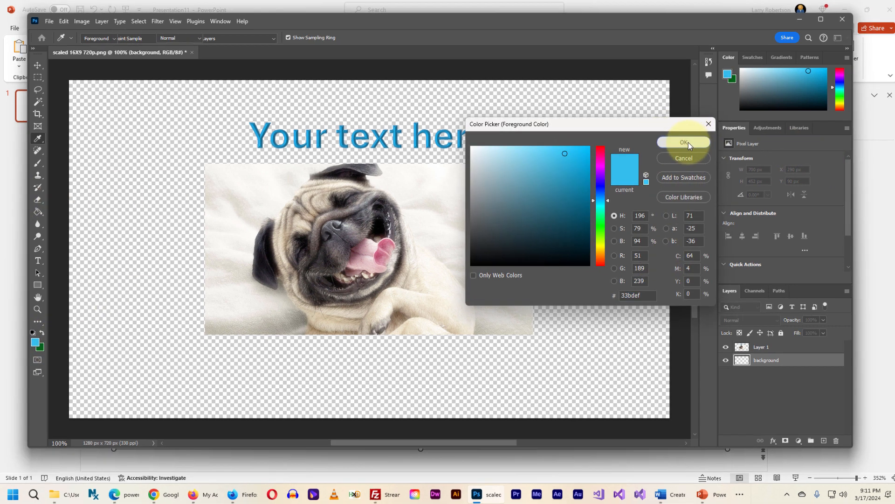
{"action": "left_click", "coordinate": [684, 142]}
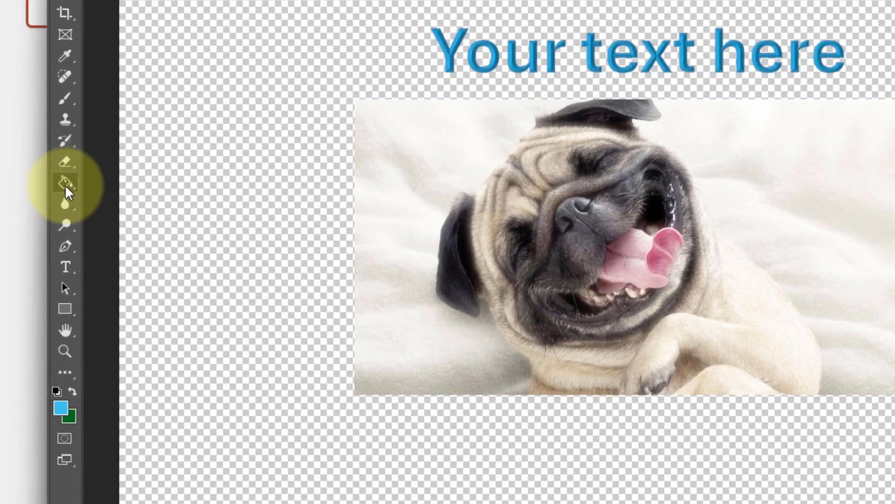
{"action": "left_click", "coordinate": [64, 184]}
{"action": "left_click", "coordinate": [284, 42]}
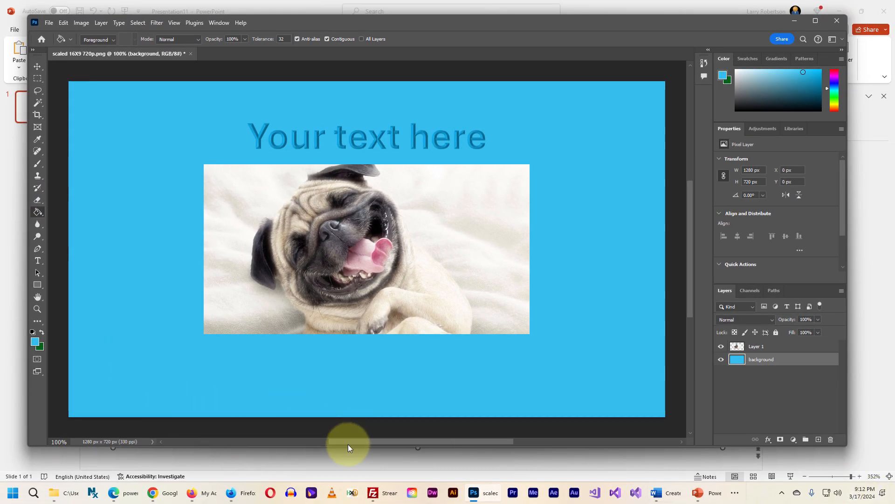
Examine the quality of the dog picture and the edges of the "Your text here" lettering against the blue background up close
{"action": "key", "text": "ctrl+equal"}
{"action": "key", "text": "ctrl+equal"}
{"action": "key", "text": "ctrl+equal"}
{"action": "key", "text": "ctrl+equal"}
{"action": "key", "text": "ctrl+equal"}
{"action": "key", "text": "ctrl+equal"}
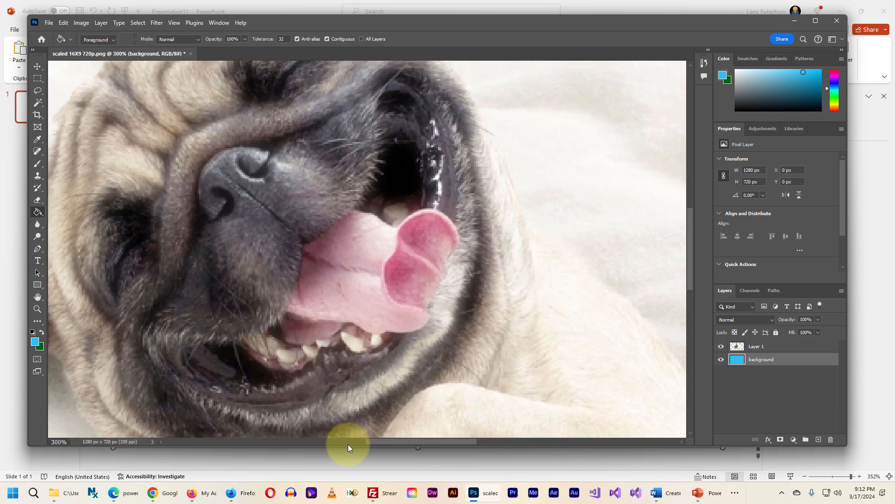
{"action": "key", "text": "ctrl+minus"}
{"action": "key", "text": "ctrl+minus"}
{"action": "key", "text": "ctrl+minus"}
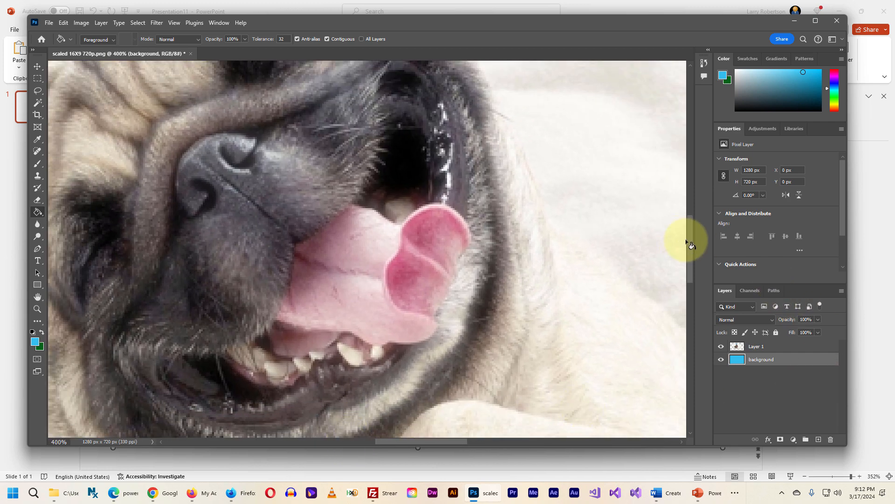
{"action": "left_click_drag", "start_coordinate": [691, 245], "coordinate": [684, 166]}
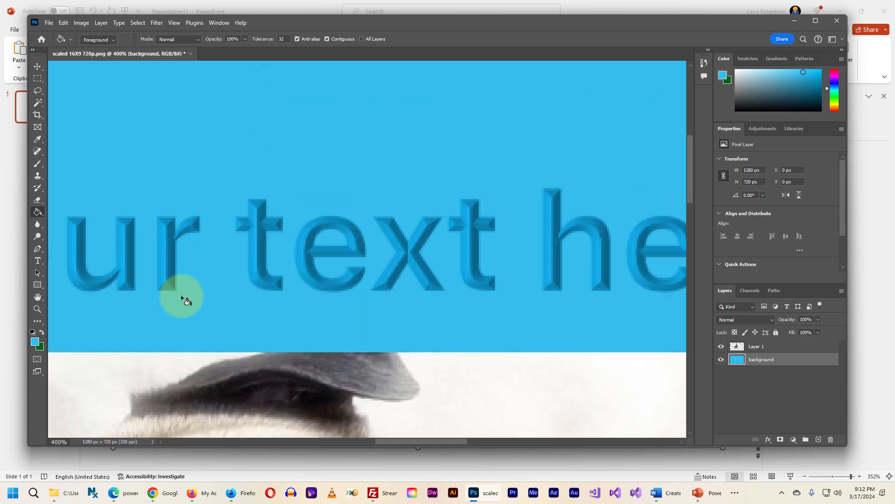
{"action": "key", "text": "ctrl+minus"}
{"action": "key", "text": "ctrl+minus"}
{"action": "key", "text": "ctrl+minus"}
{"action": "key", "text": "ctrl+minus"}
{"action": "key", "text": "ctrl+minus"}
{"action": "key", "text": "ctrl+minus"}
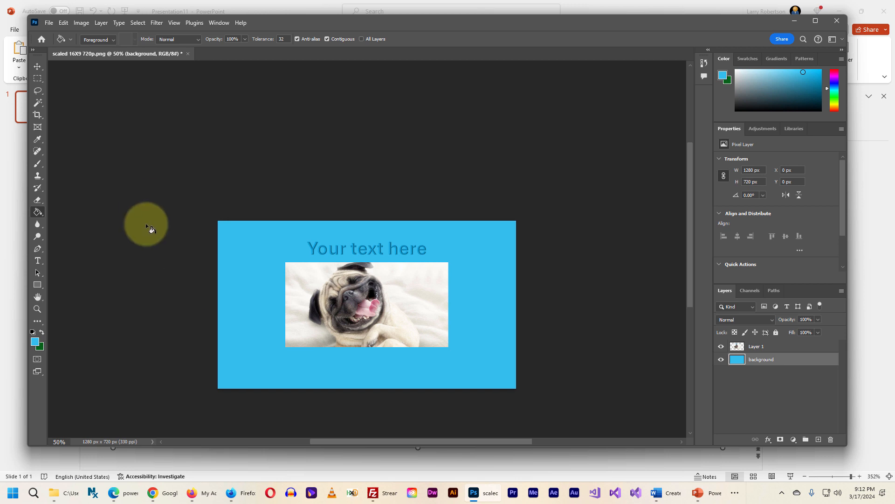
Switch to File Explorer and check the pixel dimensions and file size of scaled 16X9 720p.png
{"action": "key", "text": "alt+Tab"}
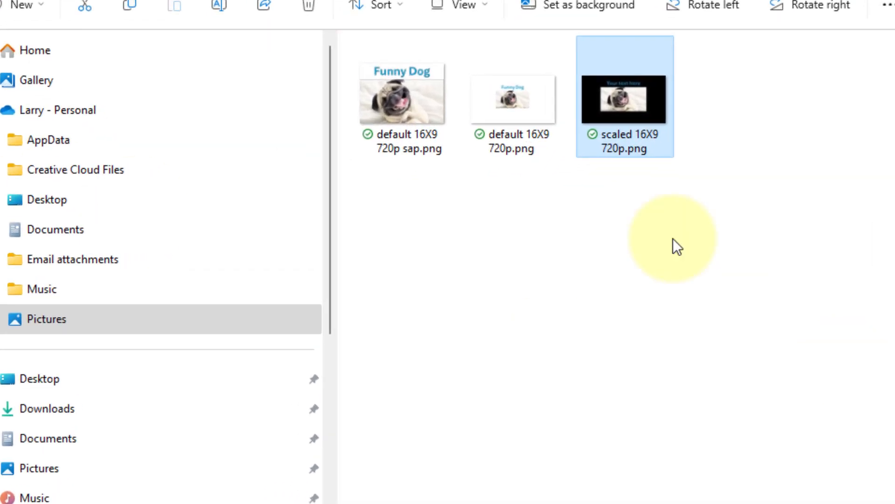
{"action": "mouse_move", "coordinate": [621, 95]}
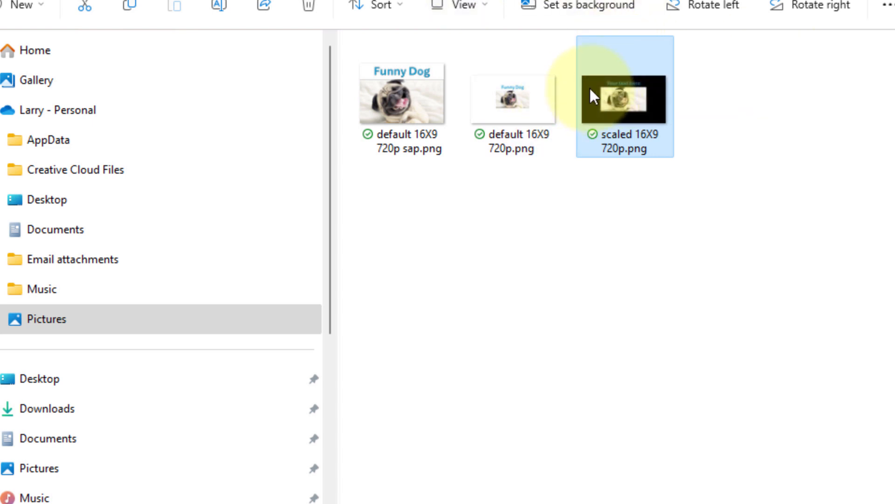
{"action": "mouse_move", "coordinate": [590, 88]}
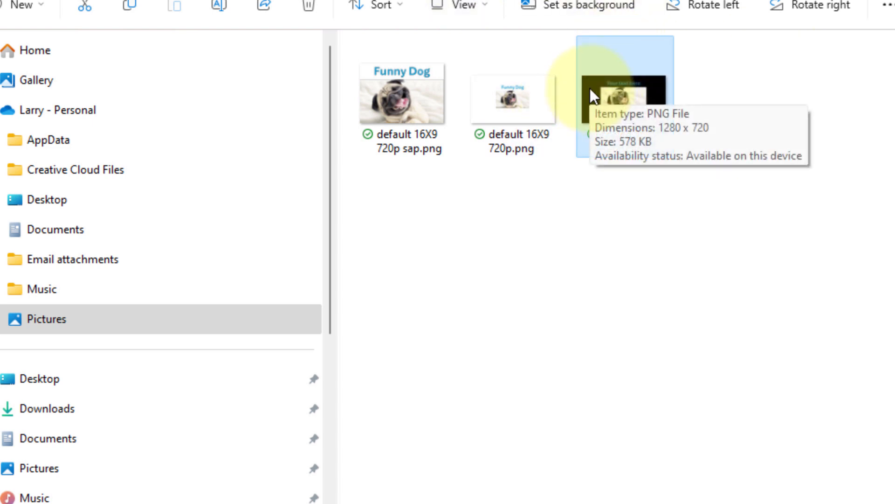